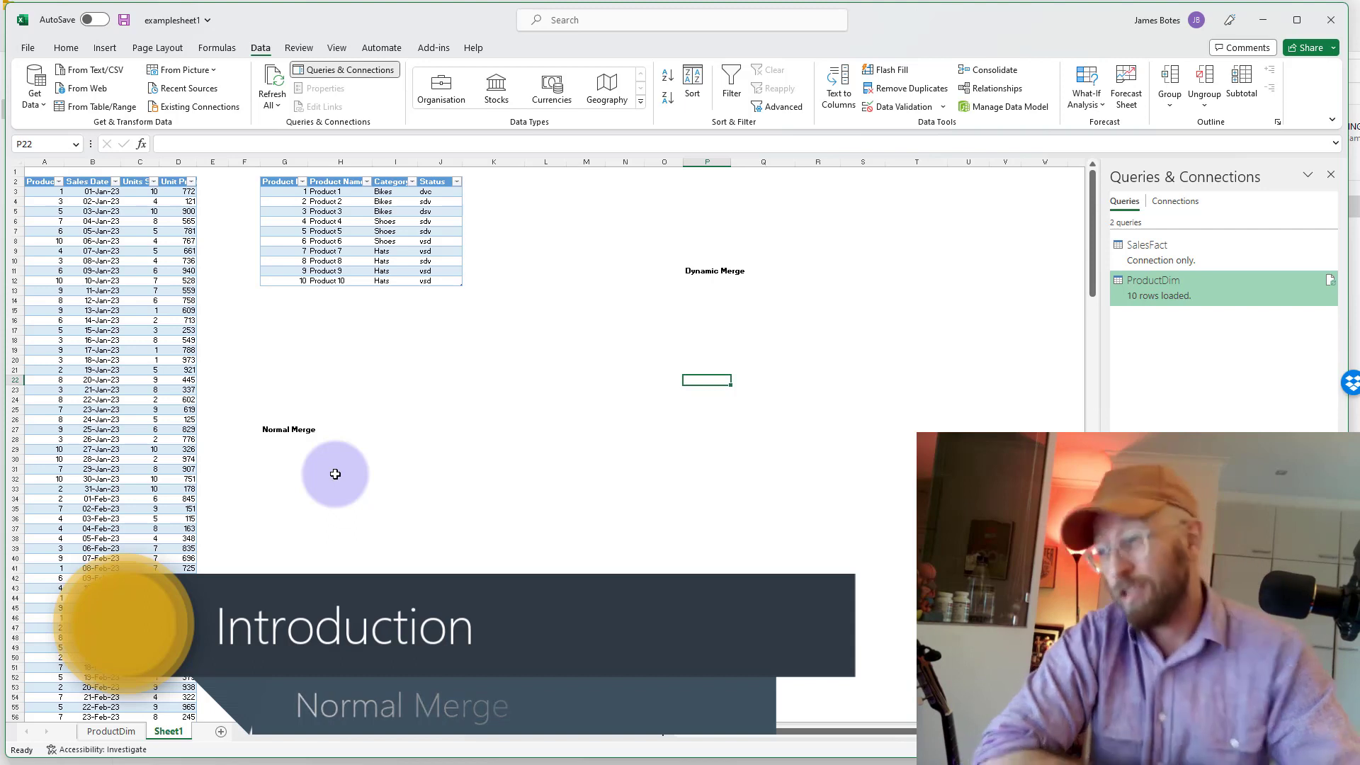
- Select blocks of rows and Product ID values in the sales table
{"action": "left_click", "coordinate": [414, 320]}
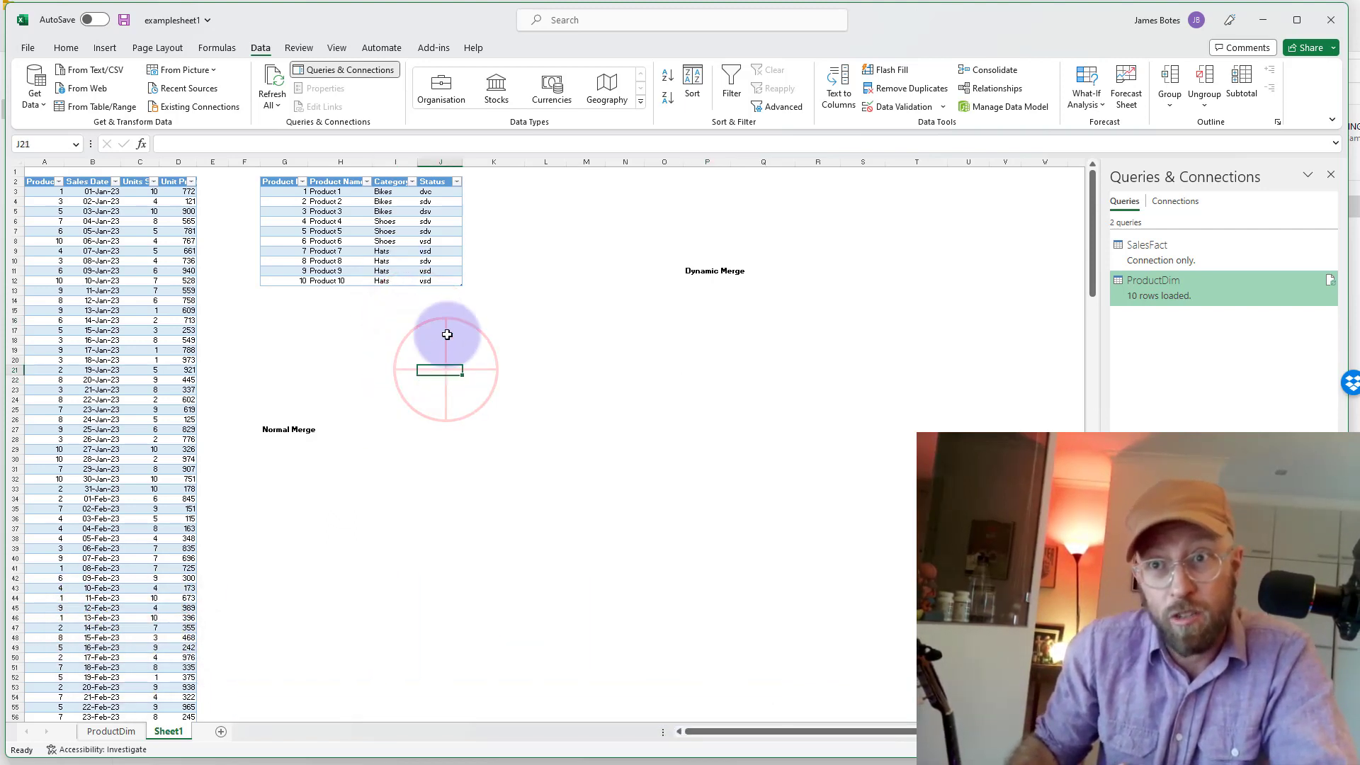
{"action": "left_click", "coordinate": [423, 292]}
{"action": "left_click", "coordinate": [349, 342]}
{"action": "left_click_drag", "start_coordinate": [39, 182], "coordinate": [177, 647]}
{"action": "left_click_drag", "start_coordinate": [44, 204], "coordinate": [115, 364]}
{"action": "left_click", "coordinate": [122, 370]}
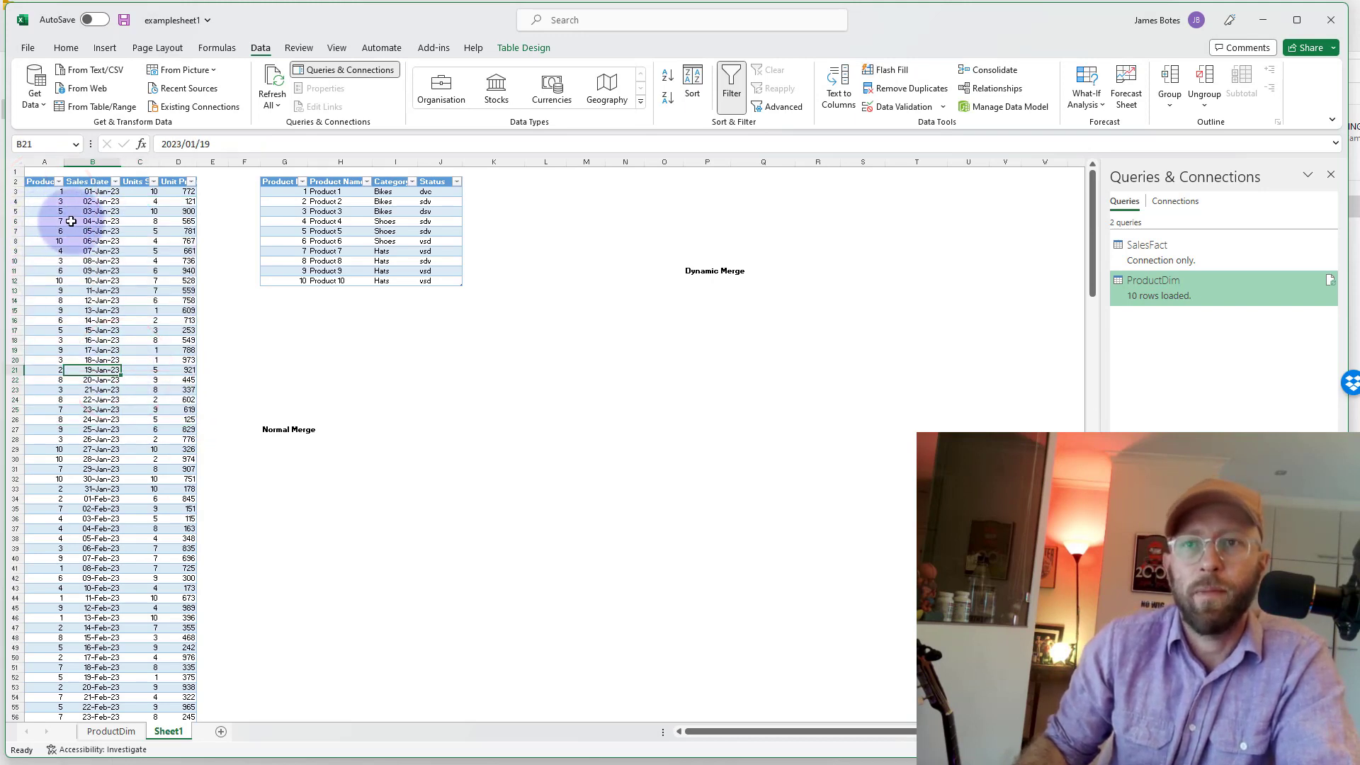
{"action": "left_click_drag", "start_coordinate": [56, 211], "coordinate": [44, 280]}
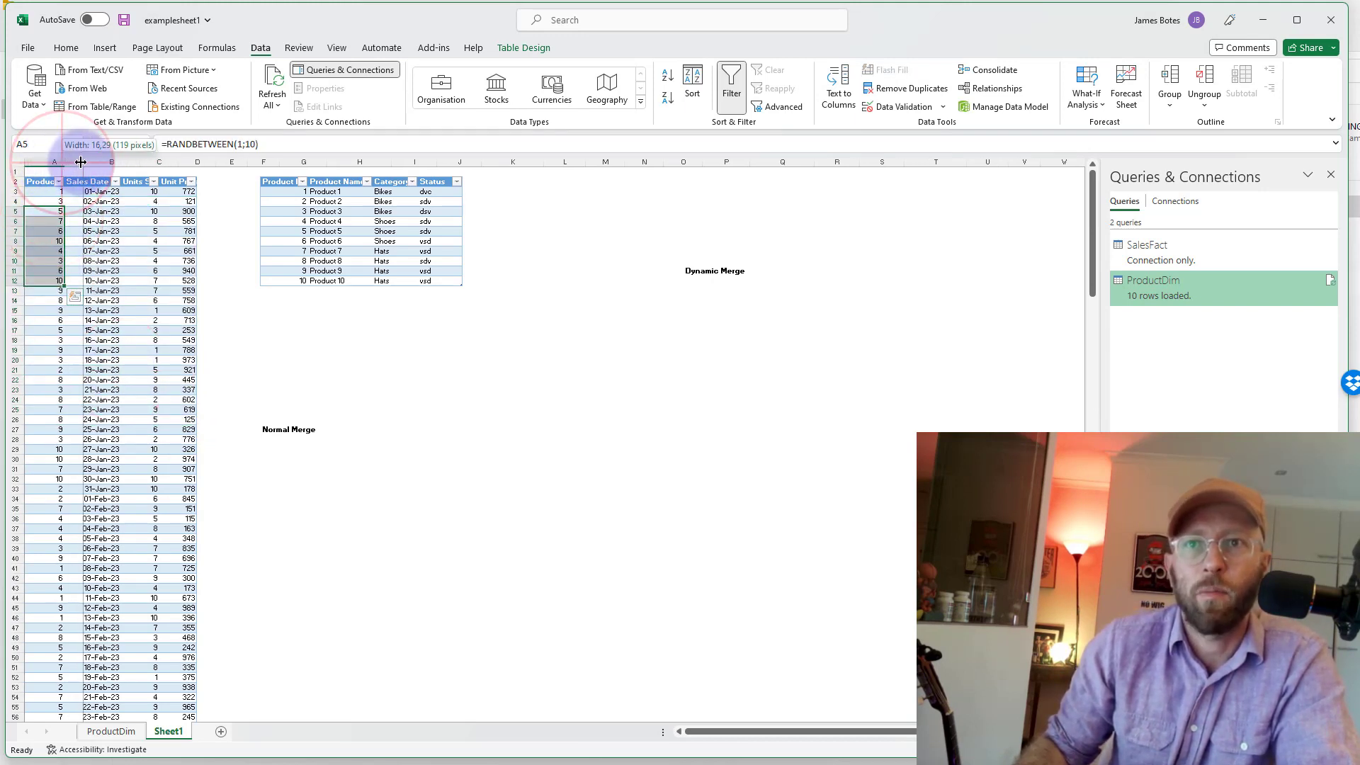
- AutoFit column A so Product ID shows fully, then select product table rows
{"action": "double_click", "coordinate": [65, 161]}
{"action": "left_click", "coordinate": [57, 211]}
{"action": "left_click_drag", "start_coordinate": [327, 203], "coordinate": [440, 267]}
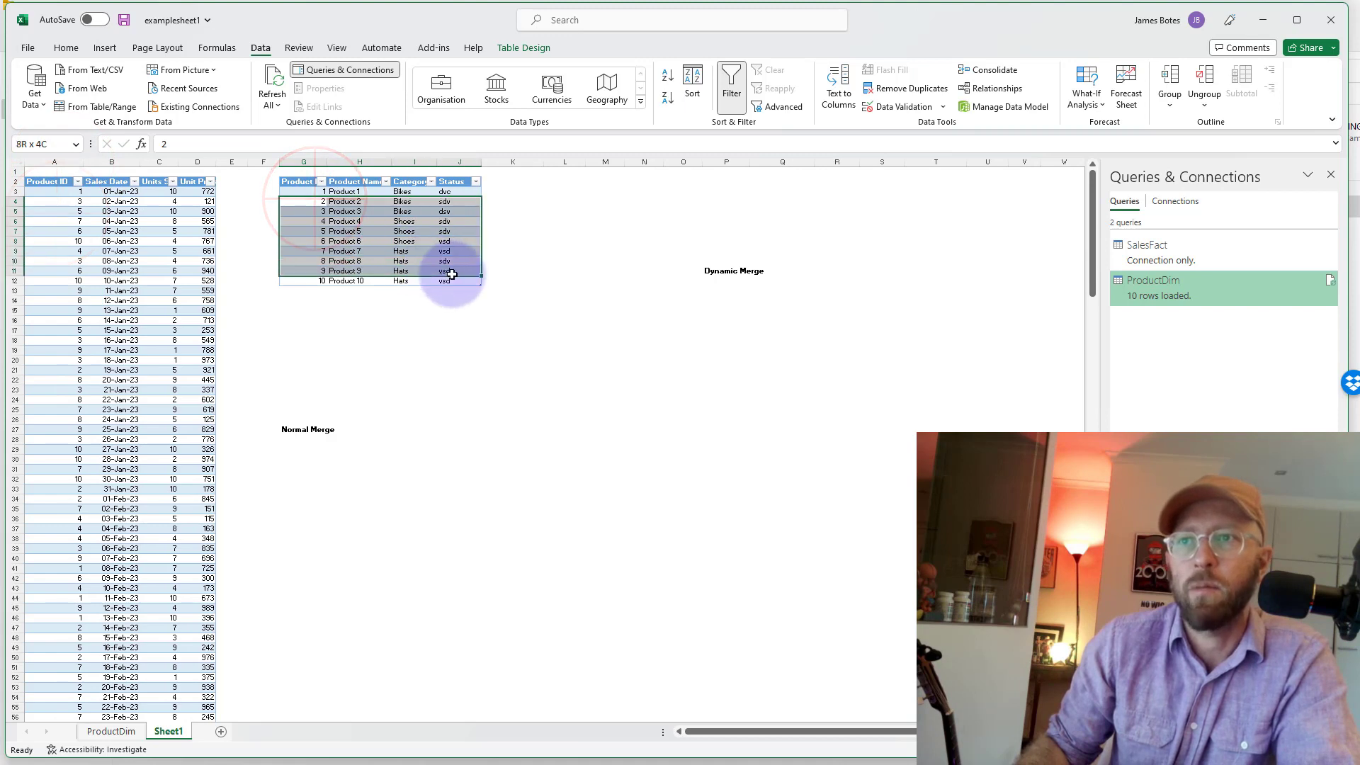
{"action": "left_click", "coordinate": [401, 230]}
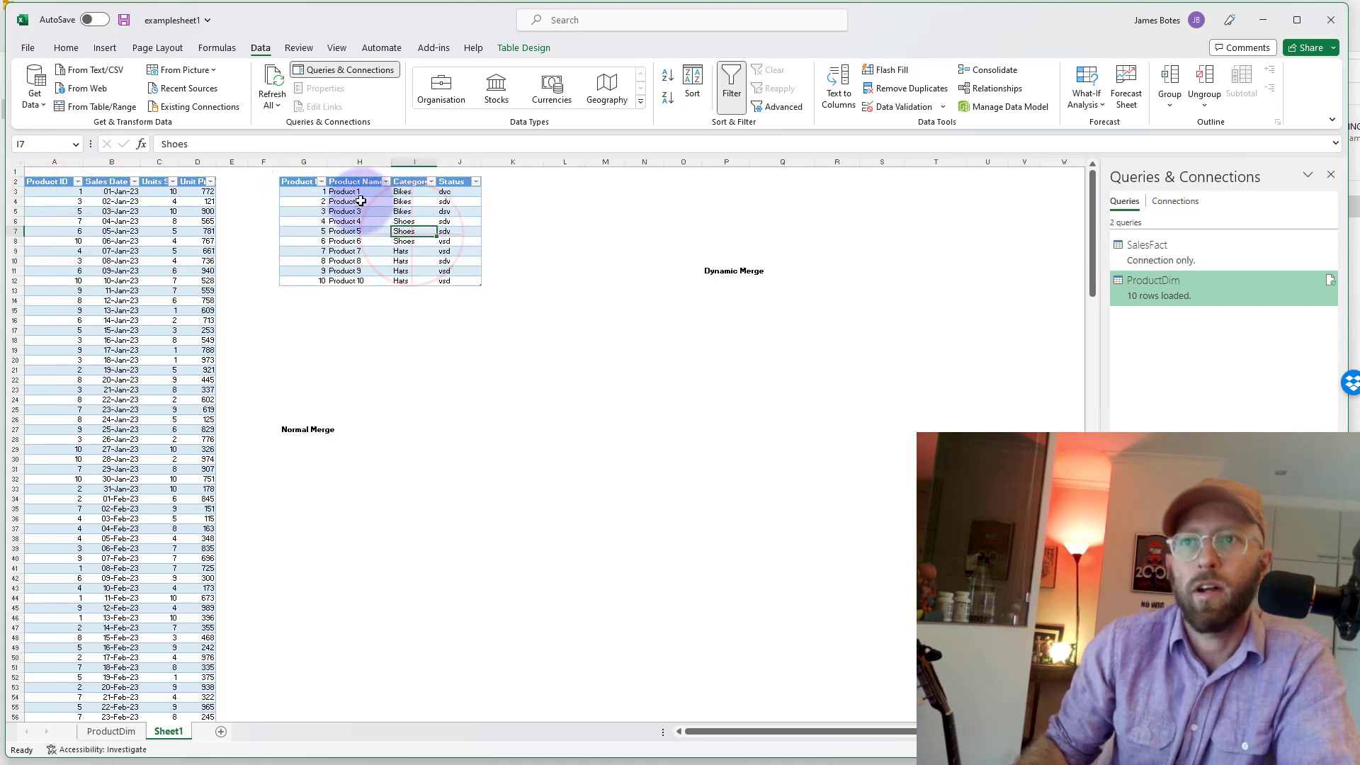
{"action": "left_click_drag", "start_coordinate": [333, 201], "coordinate": [351, 252]}
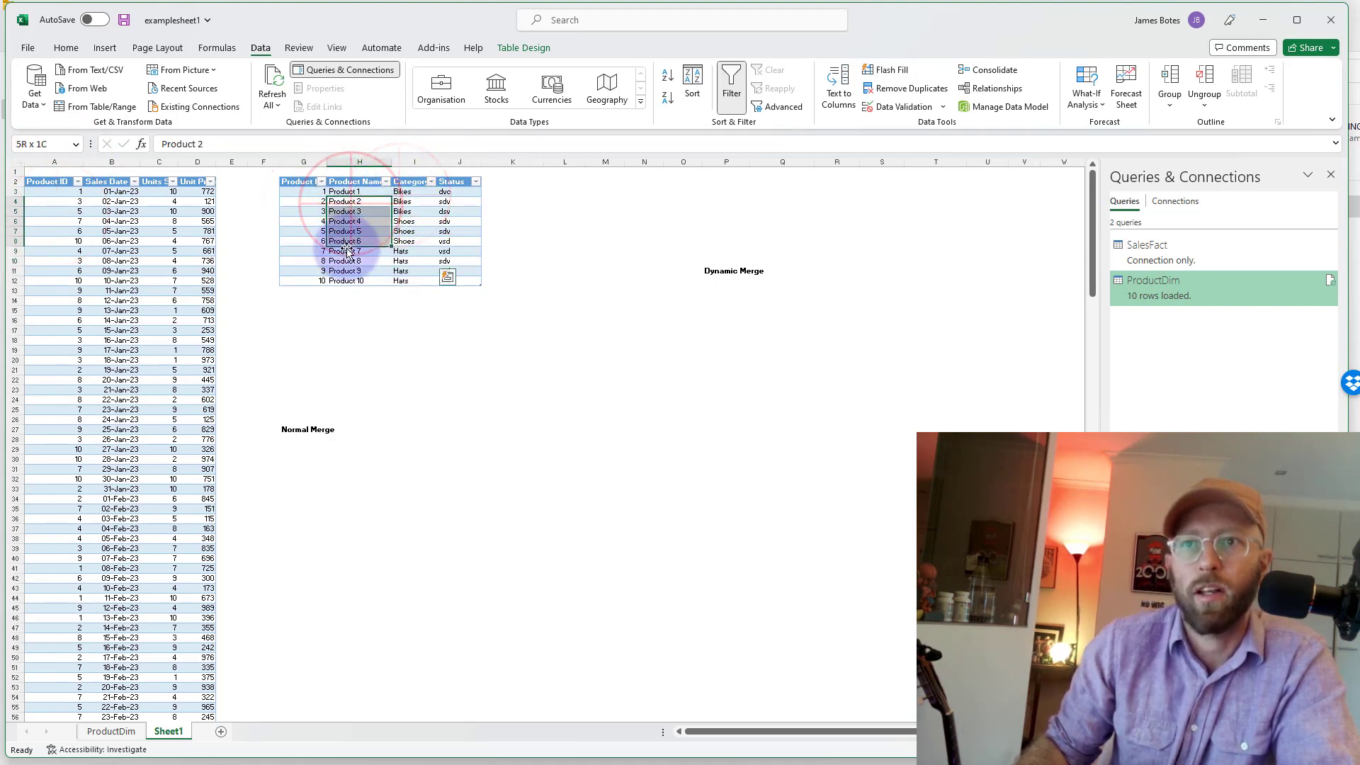
{"action": "left_click", "coordinate": [456, 259]}
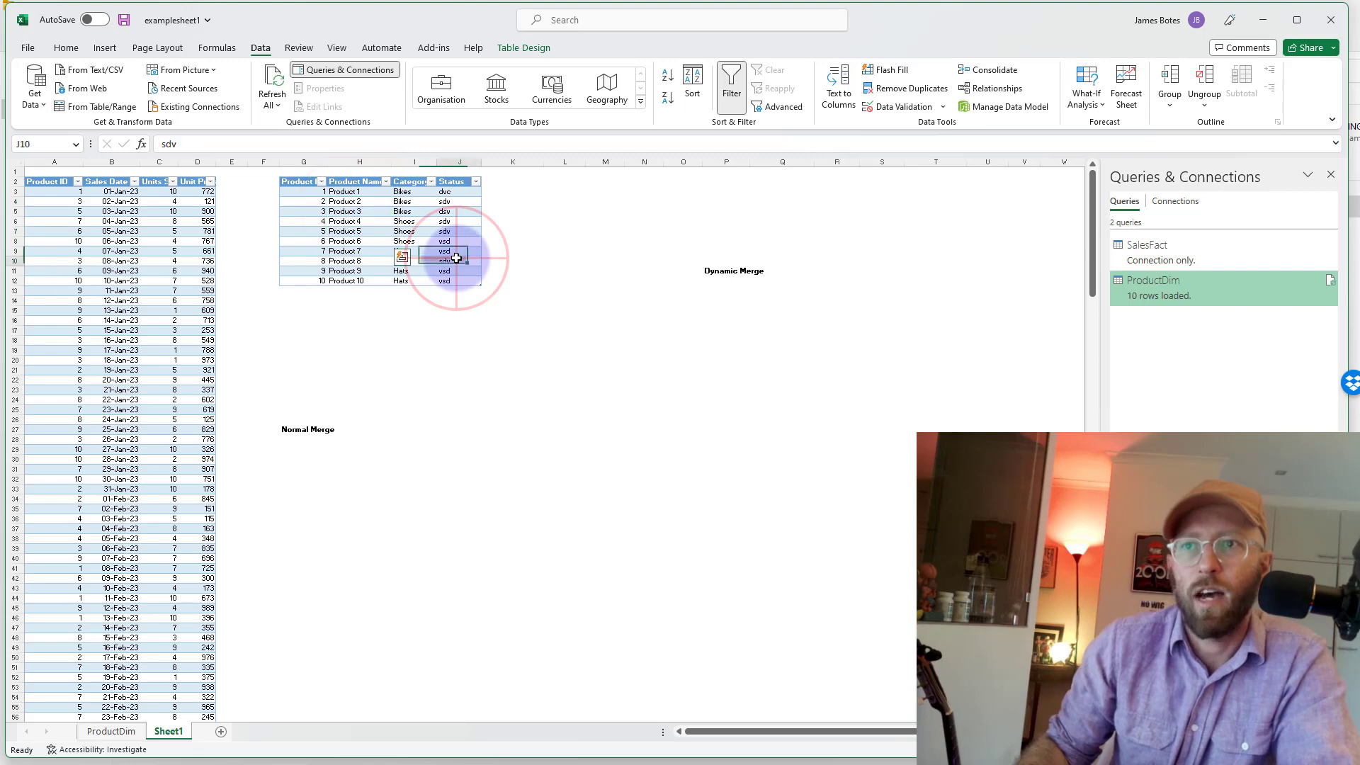
- Merge SalesFact with ProductDim, matching both tables on Product ID
{"action": "double_click", "coordinate": [1175, 259]}
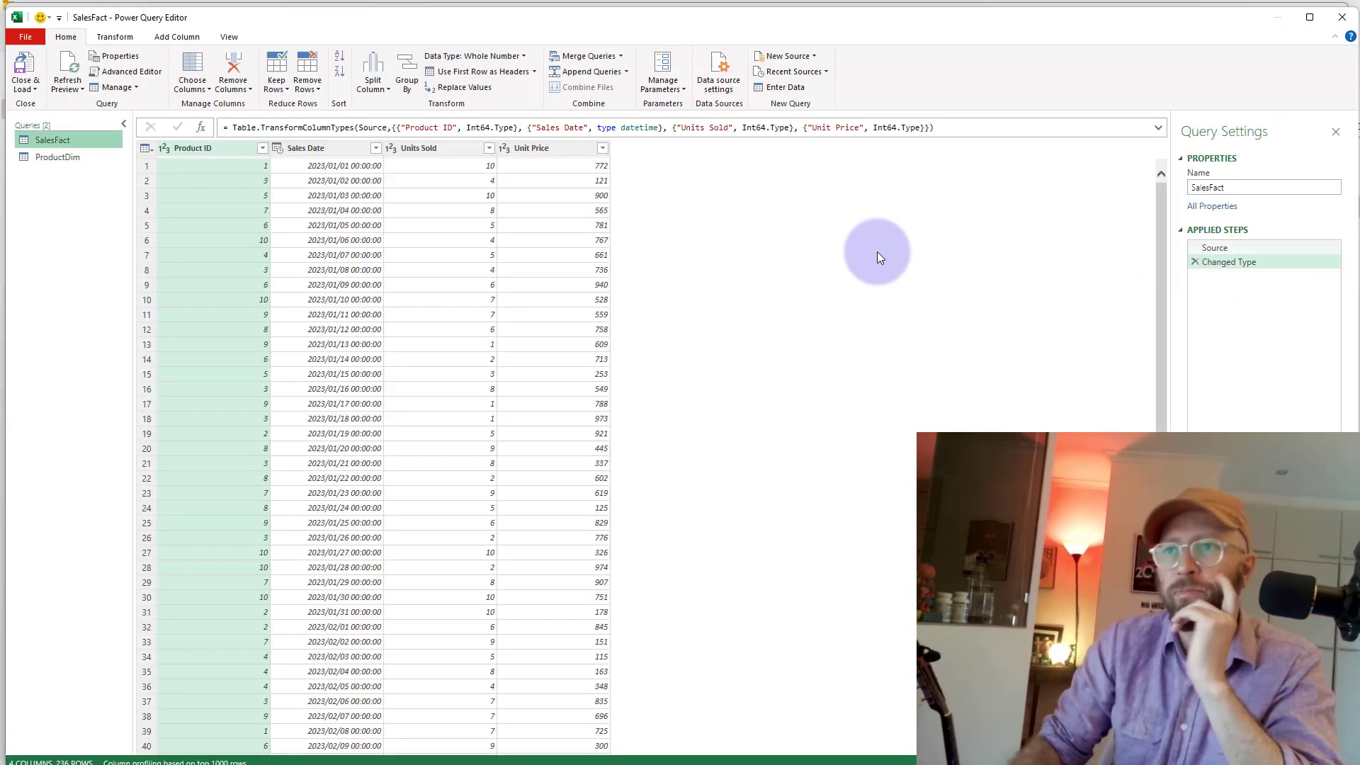
{"action": "left_click", "coordinate": [621, 56]}
{"action": "left_click", "coordinate": [624, 74]}
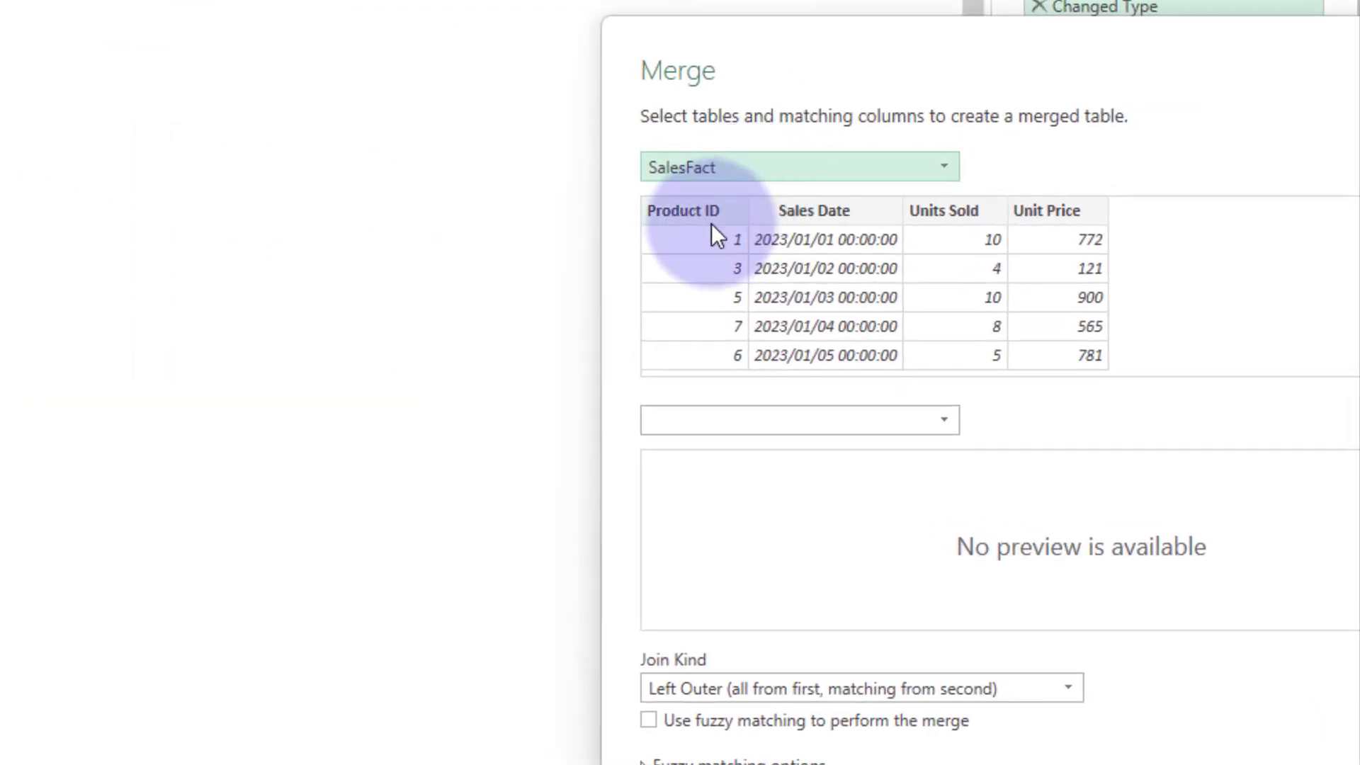
{"action": "left_click", "coordinate": [721, 206]}
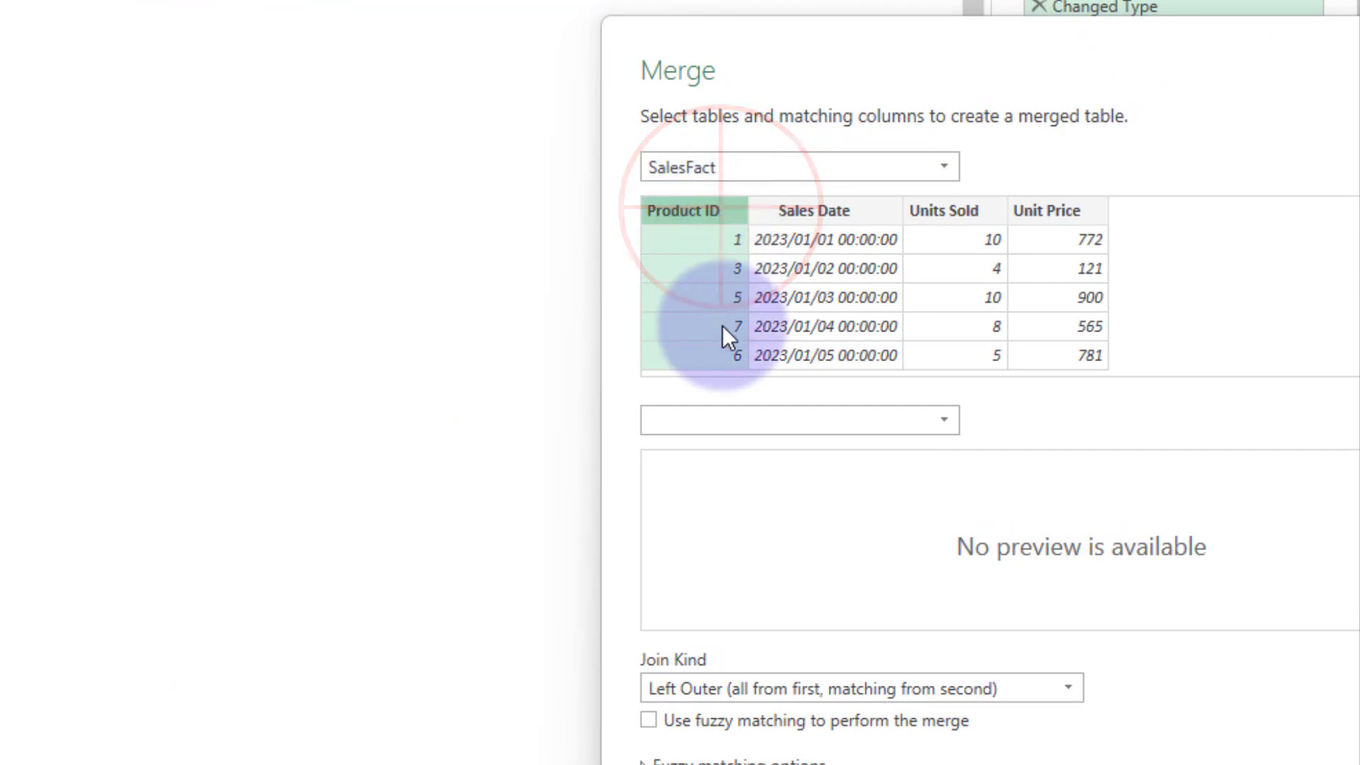
{"action": "left_click", "coordinate": [733, 419]}
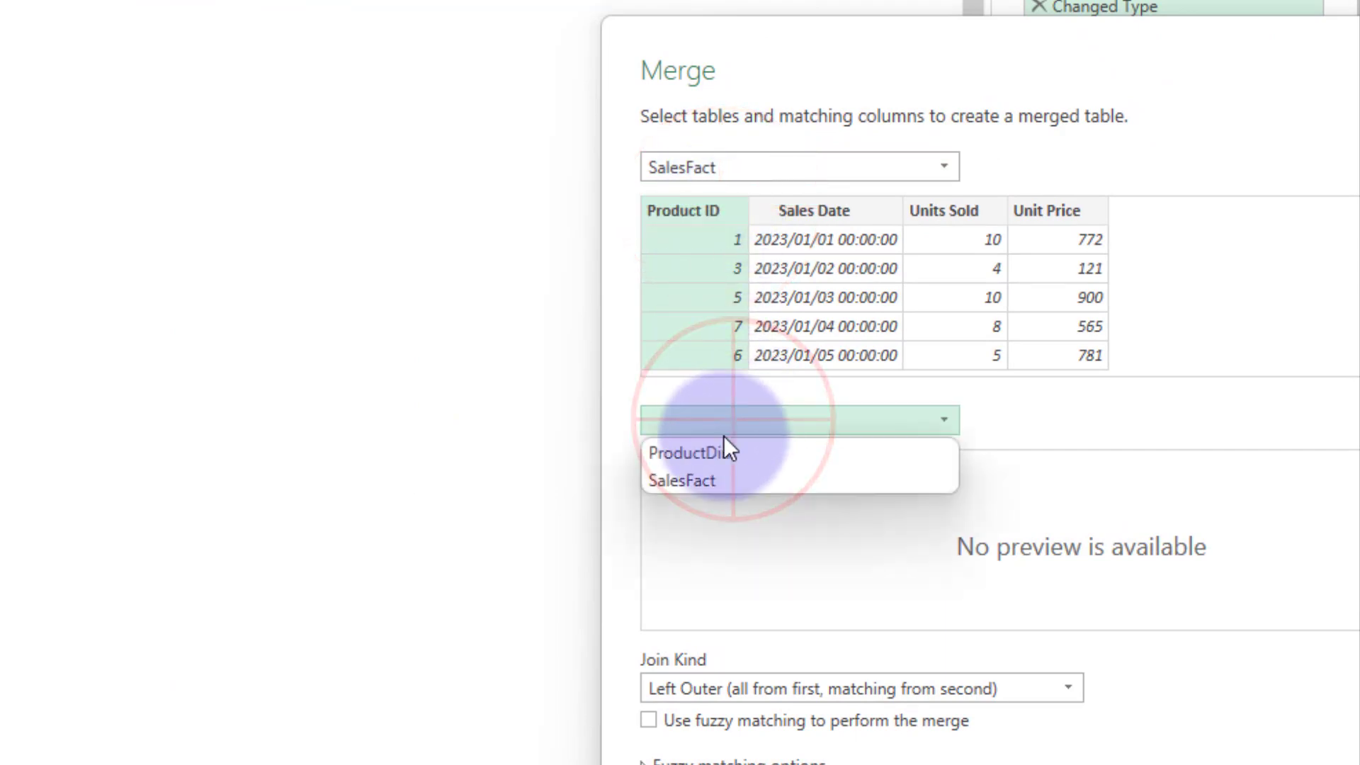
{"action": "left_click", "coordinate": [704, 453]}
{"action": "left_click", "coordinate": [704, 461]}
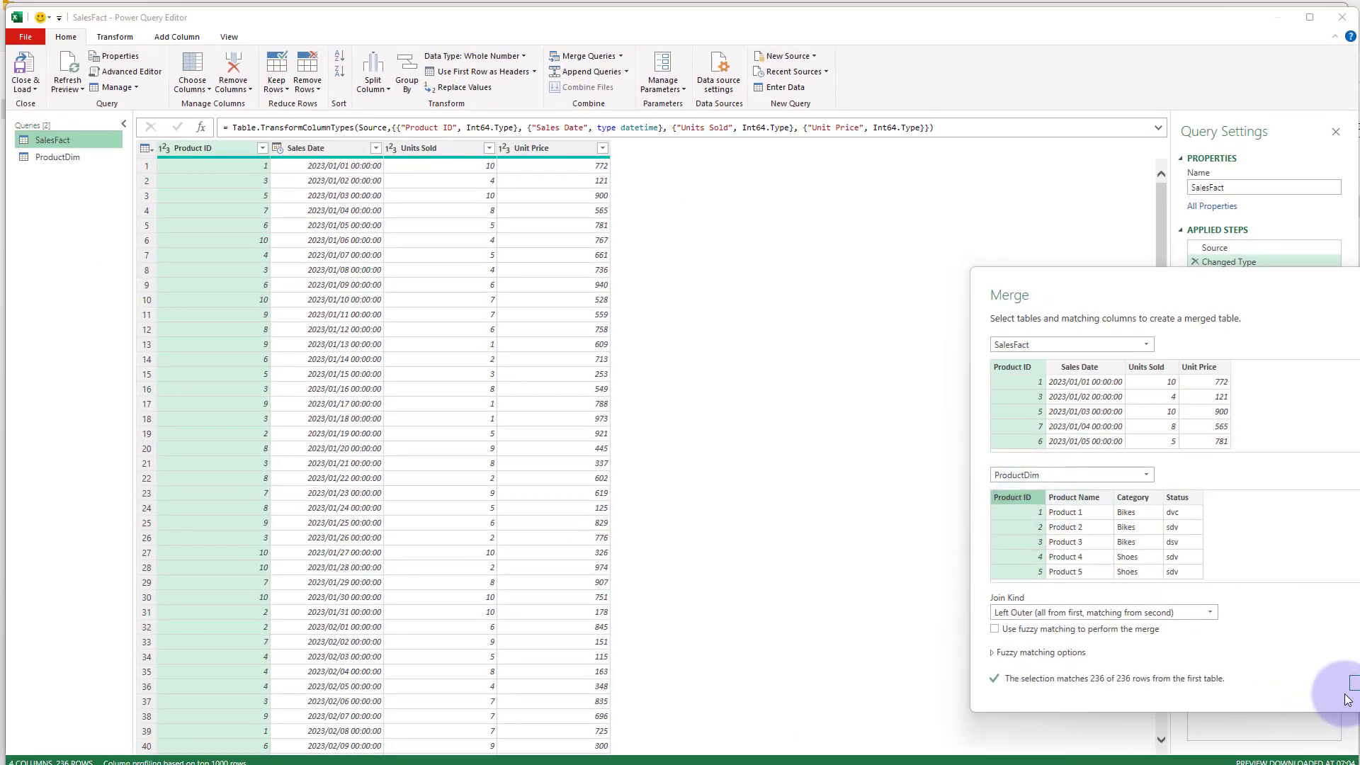
{"action": "left_click", "coordinate": [1347, 700]}
- Expand Product Name, Category and Status without the ProductDim prefix, then Close & Load To
{"action": "left_click", "coordinate": [718, 151]}
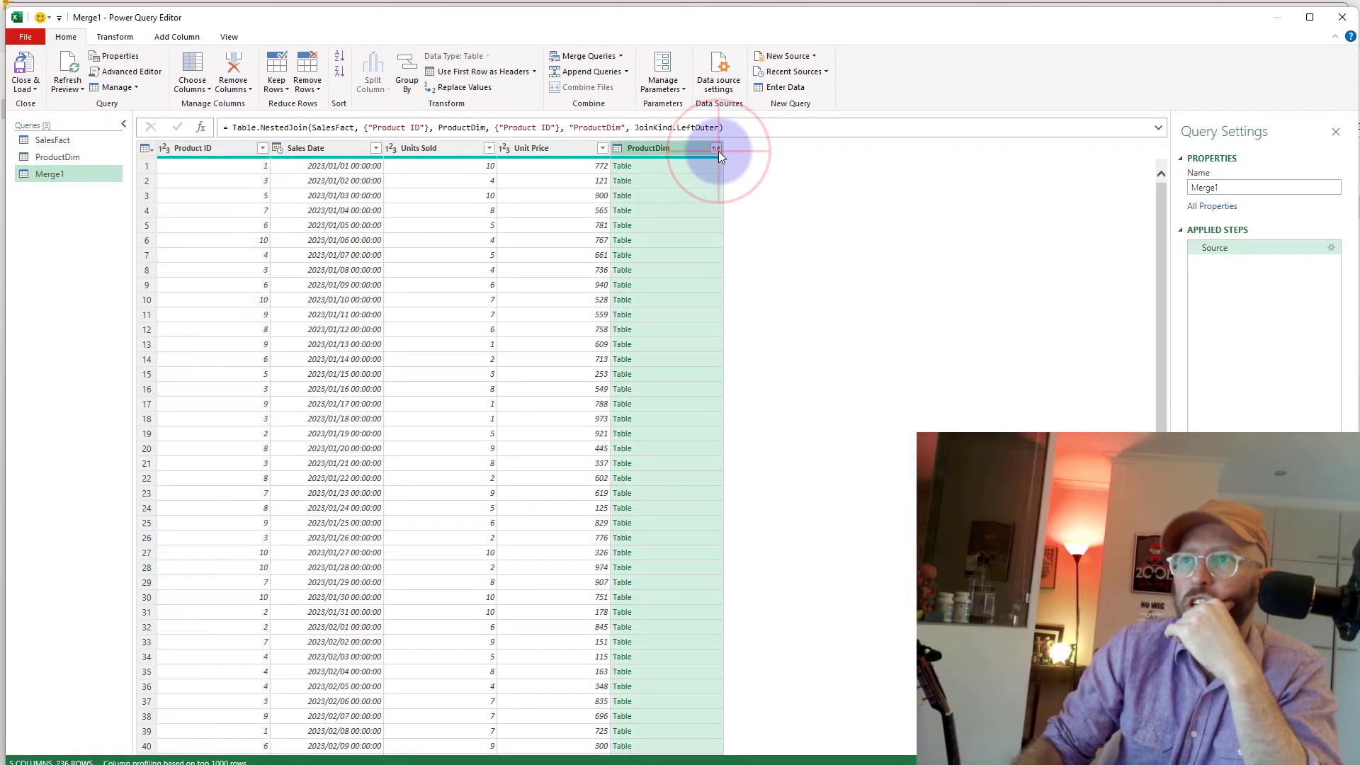
{"action": "left_click", "coordinate": [525, 285]}
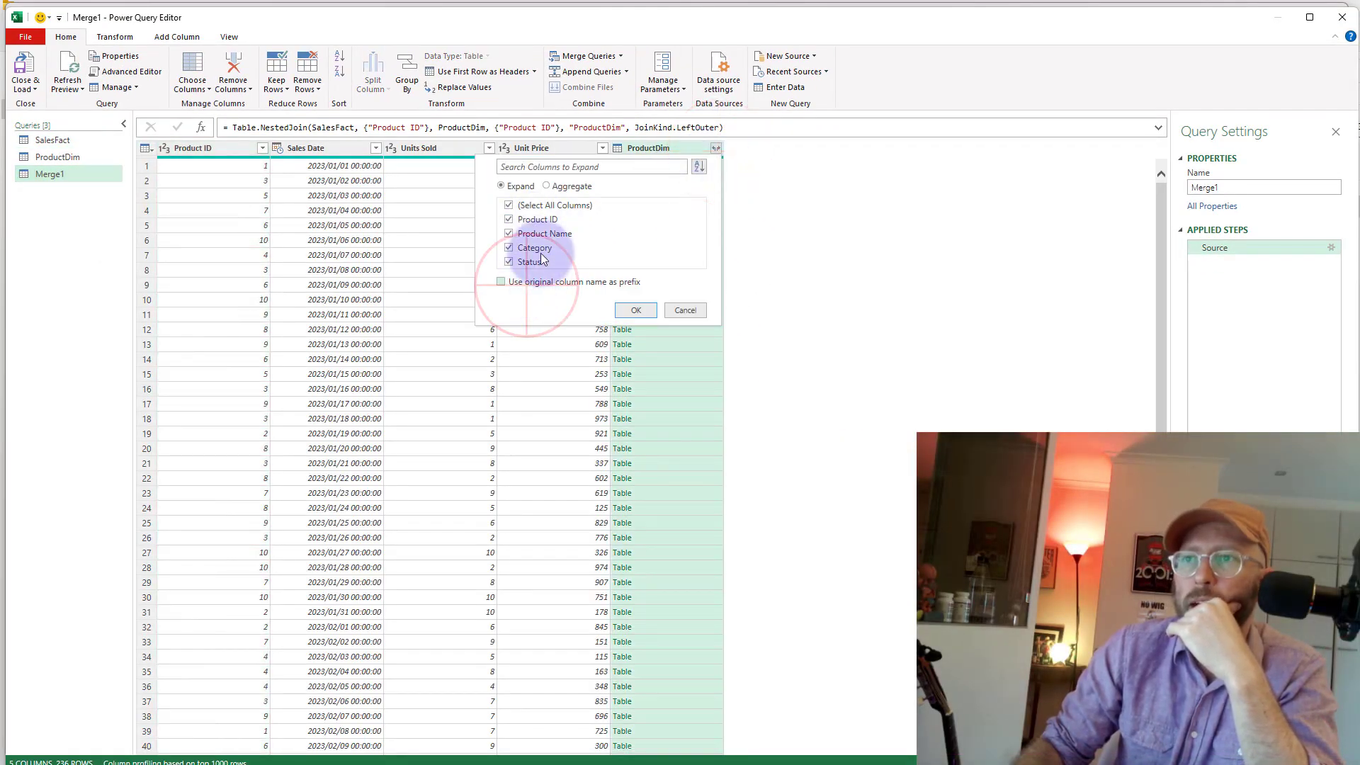
{"action": "left_click", "coordinate": [537, 219]}
{"action": "left_click", "coordinate": [635, 310]}
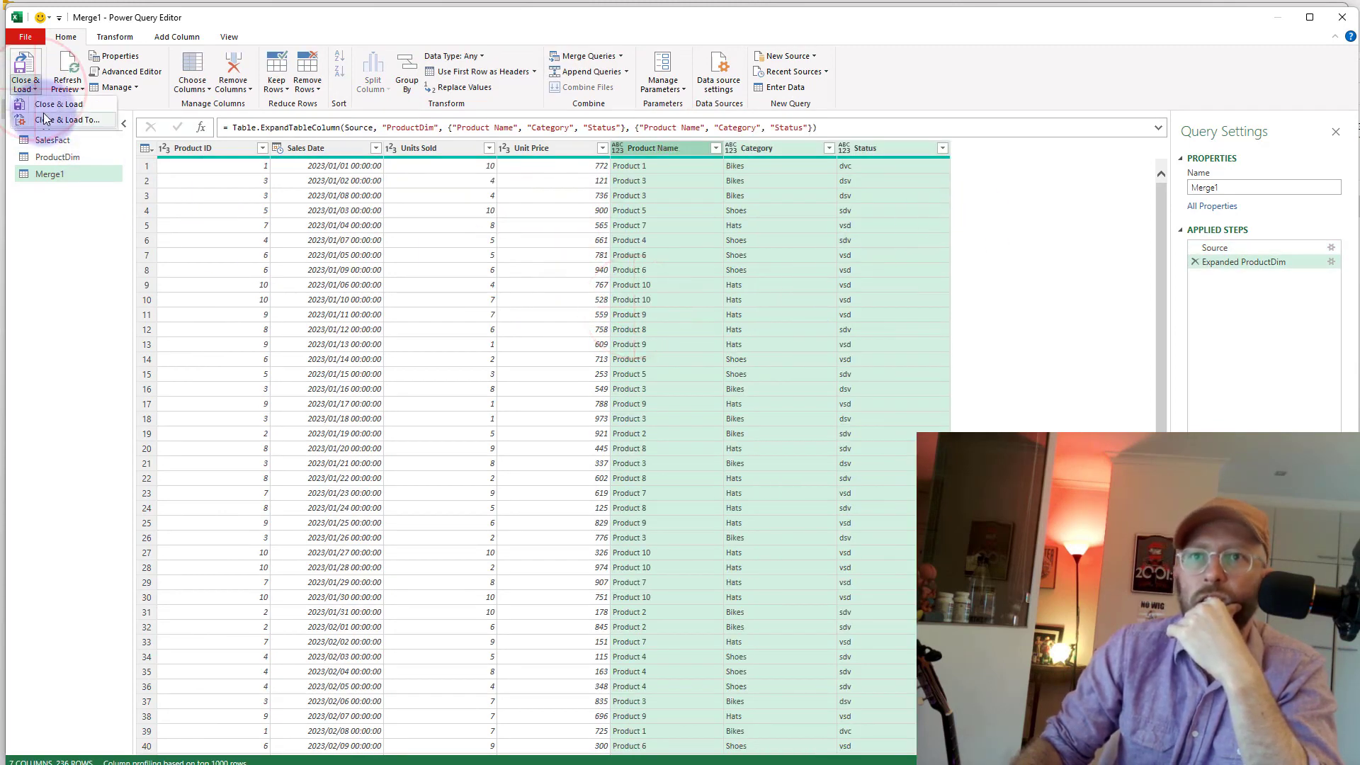
{"action": "left_click", "coordinate": [49, 118]}
- Load Merge1 as a table on Sheet1
{"action": "key", "text": "Return"}
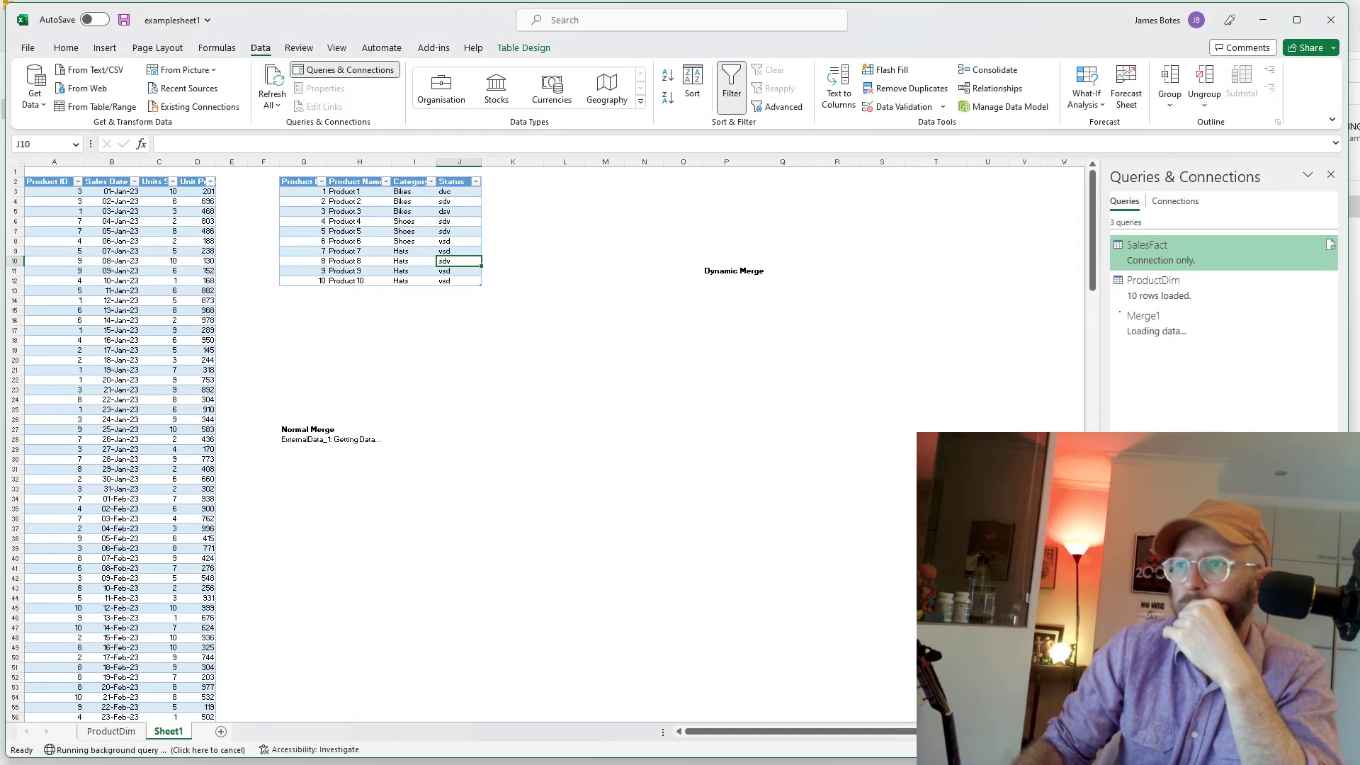
{"action": "left_click", "coordinate": [698, 383]}
{"action": "left_click", "coordinate": [697, 297]}
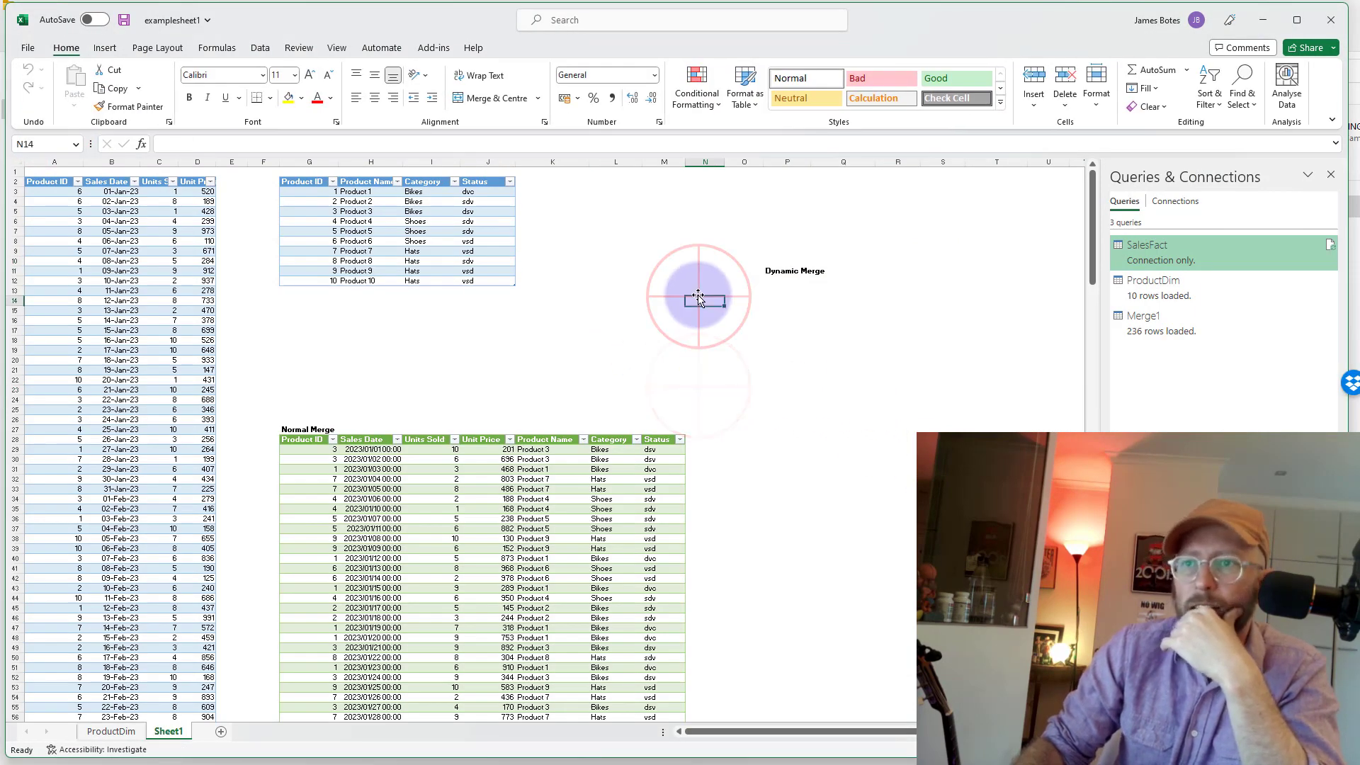
{"action": "left_click", "coordinate": [571, 316]}
{"action": "left_click", "coordinate": [450, 336]}
{"action": "left_click", "coordinate": [668, 499]}
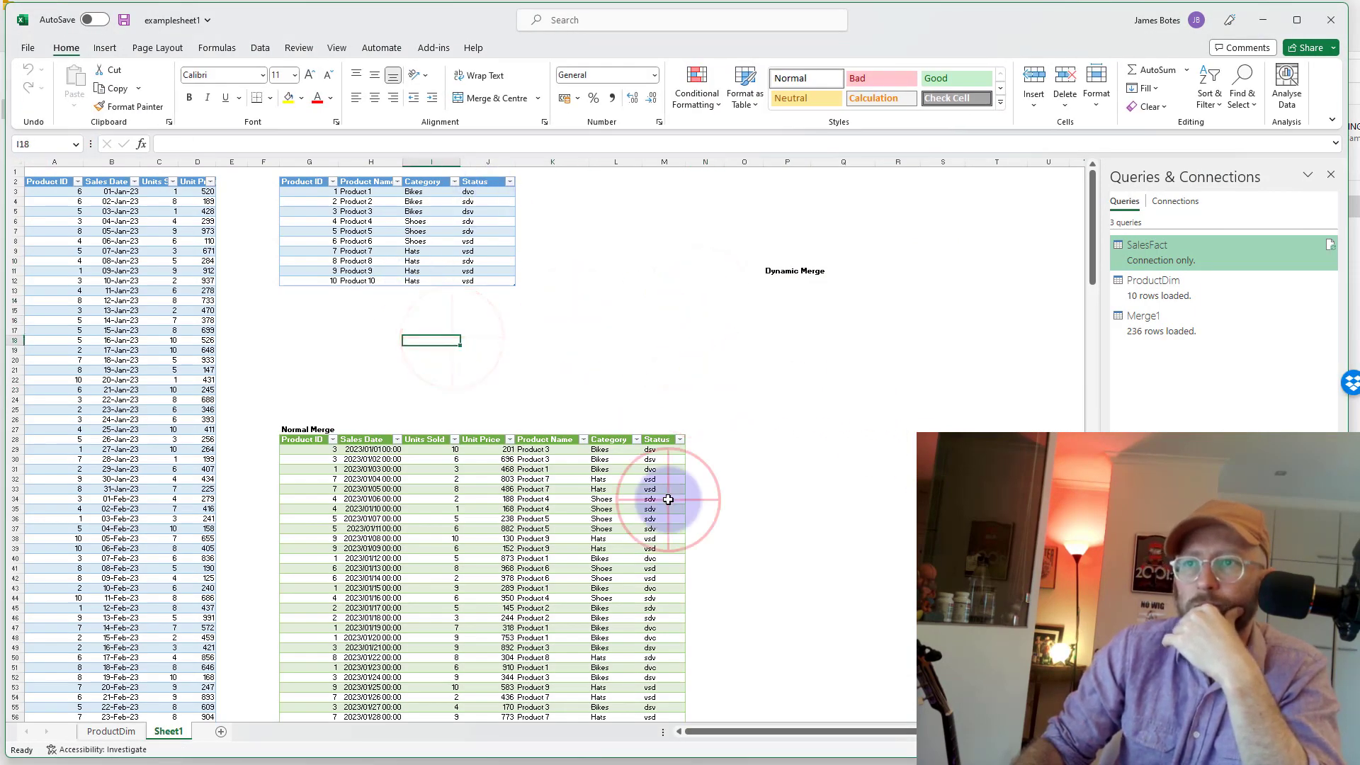
- Add a column4 column after Status with 'fvdv df vd fvdv df vdf', then refresh Normal Merge
{"action": "left_click", "coordinate": [524, 181]}
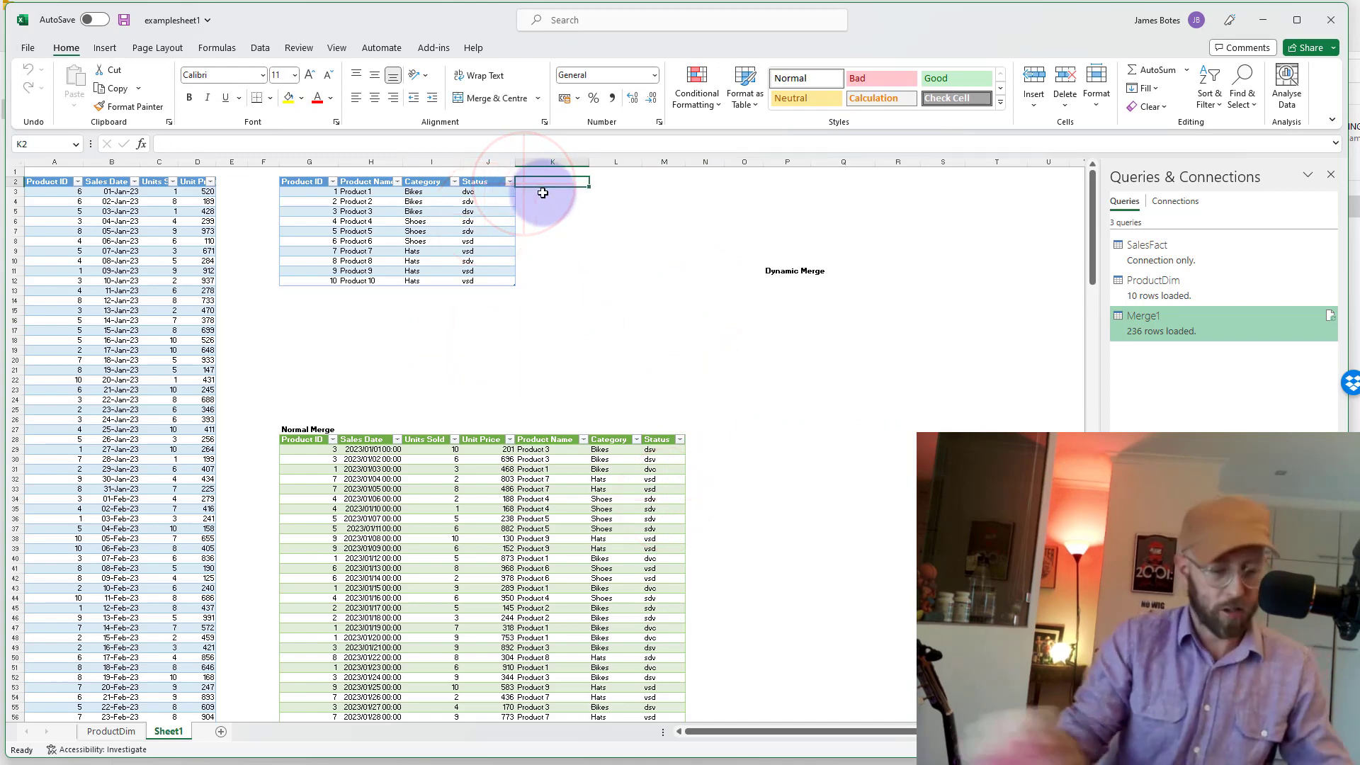
{"action": "type", "text": "colu"}
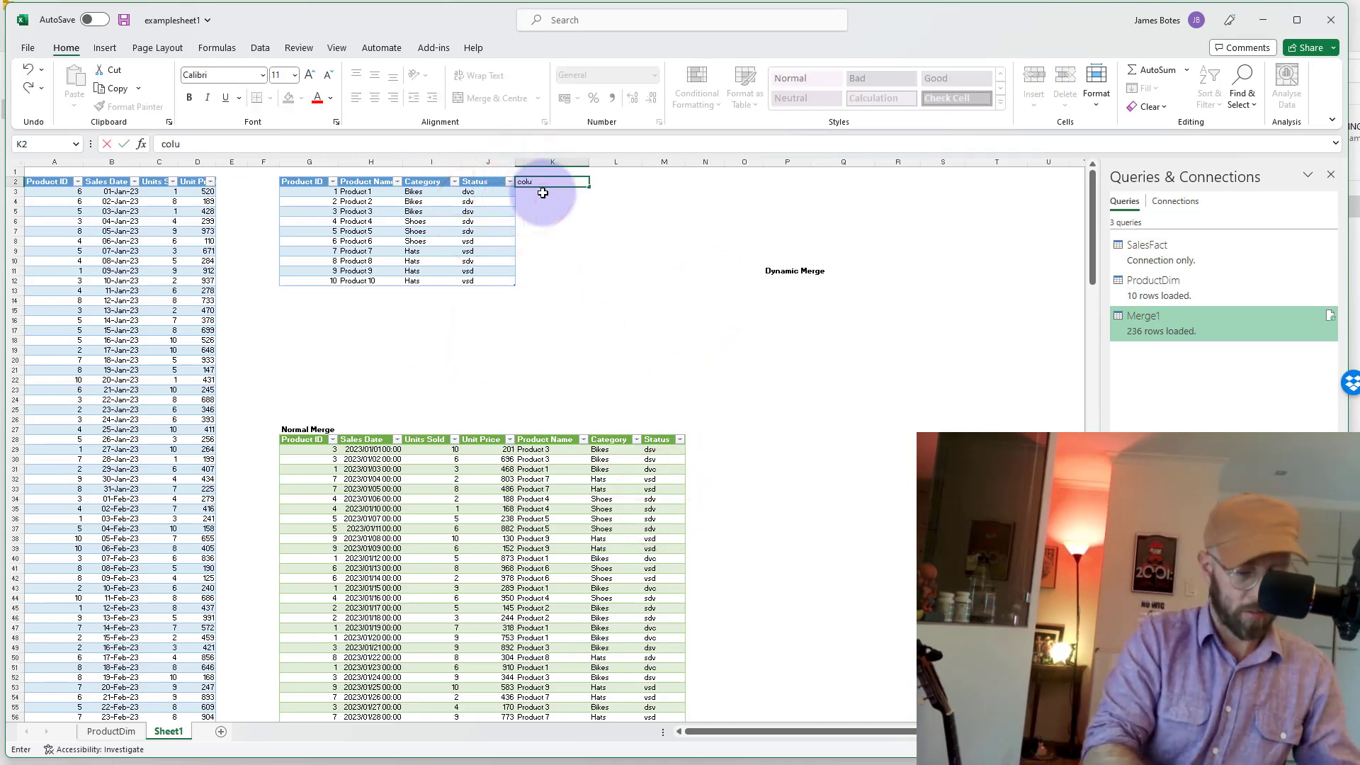
{"action": "type", "text": "mn4"}
{"action": "key", "text": "Return"}
{"action": "type", "text": "fvdv df vd fvdv df vdf"}
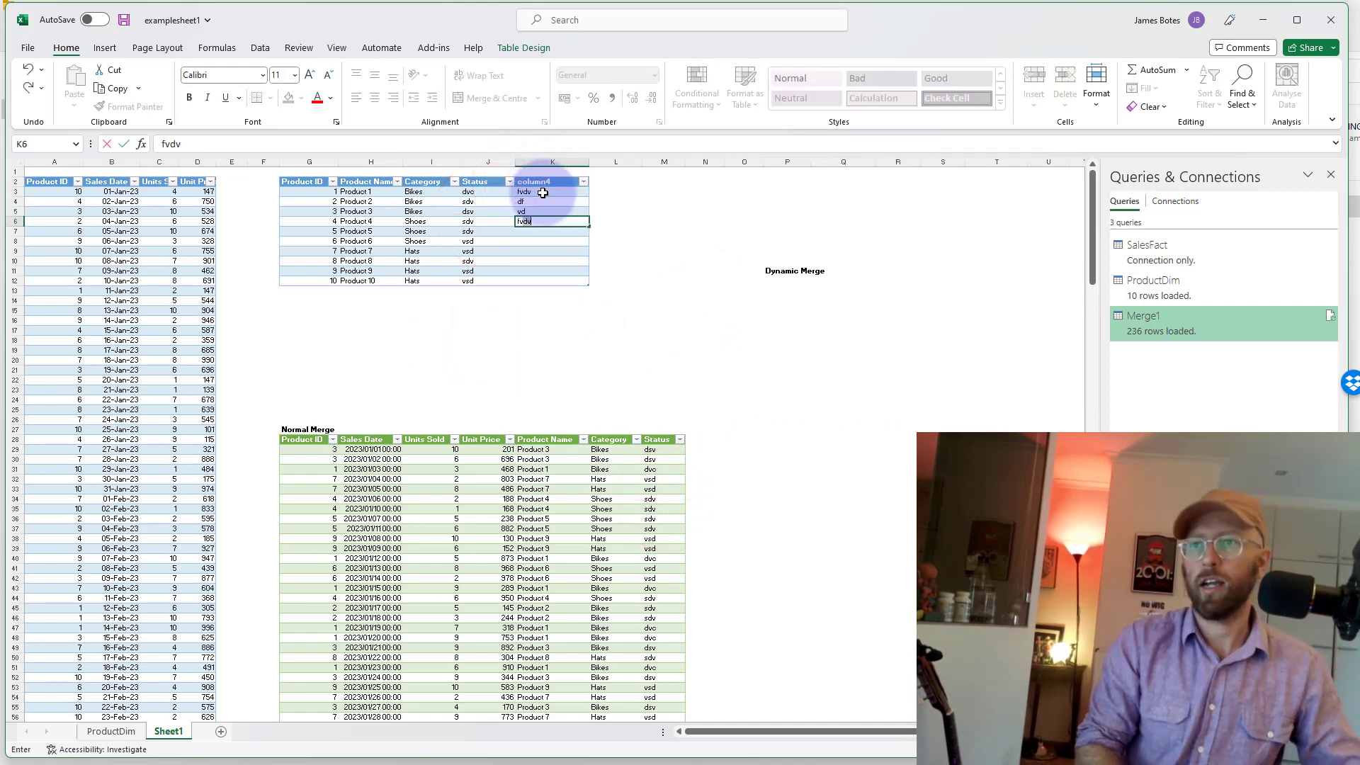
{"action": "key", "text": "Return"}
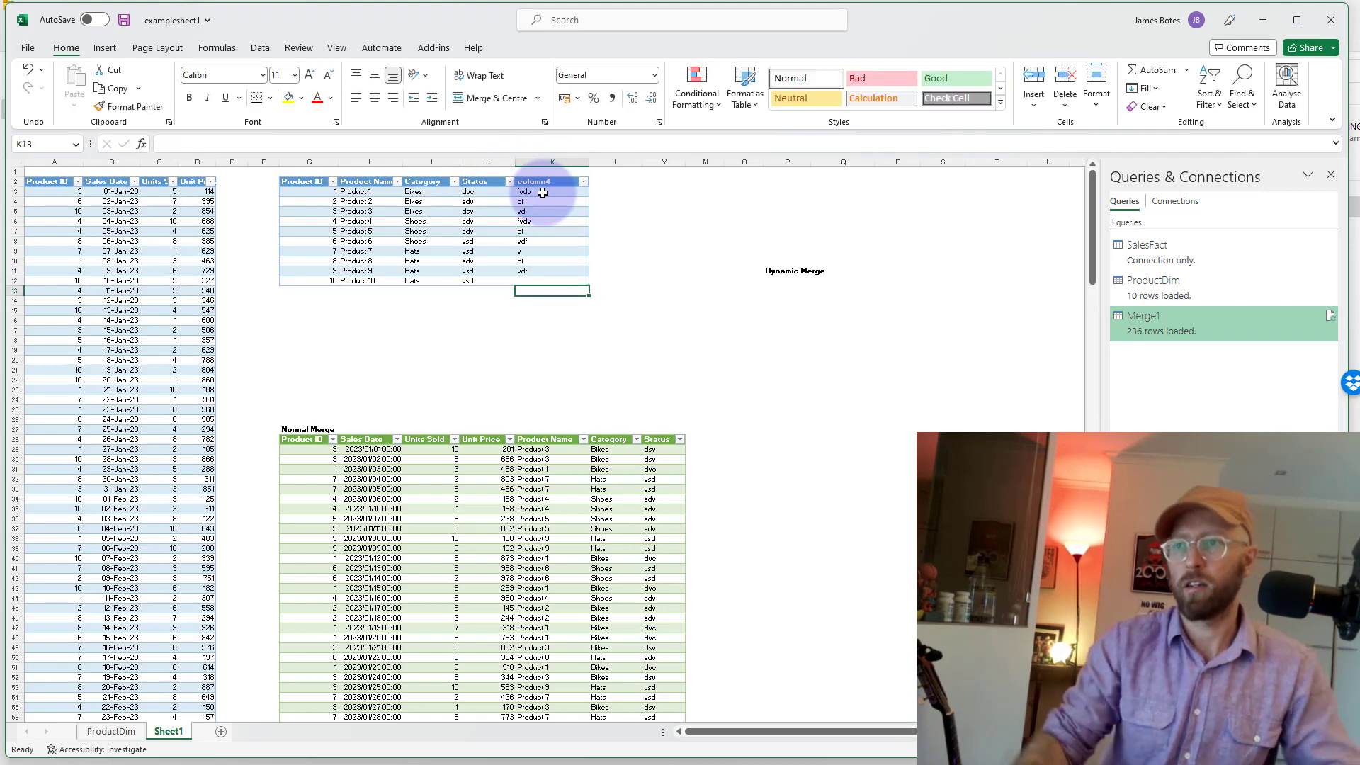
{"action": "right_click", "coordinate": [555, 469]}
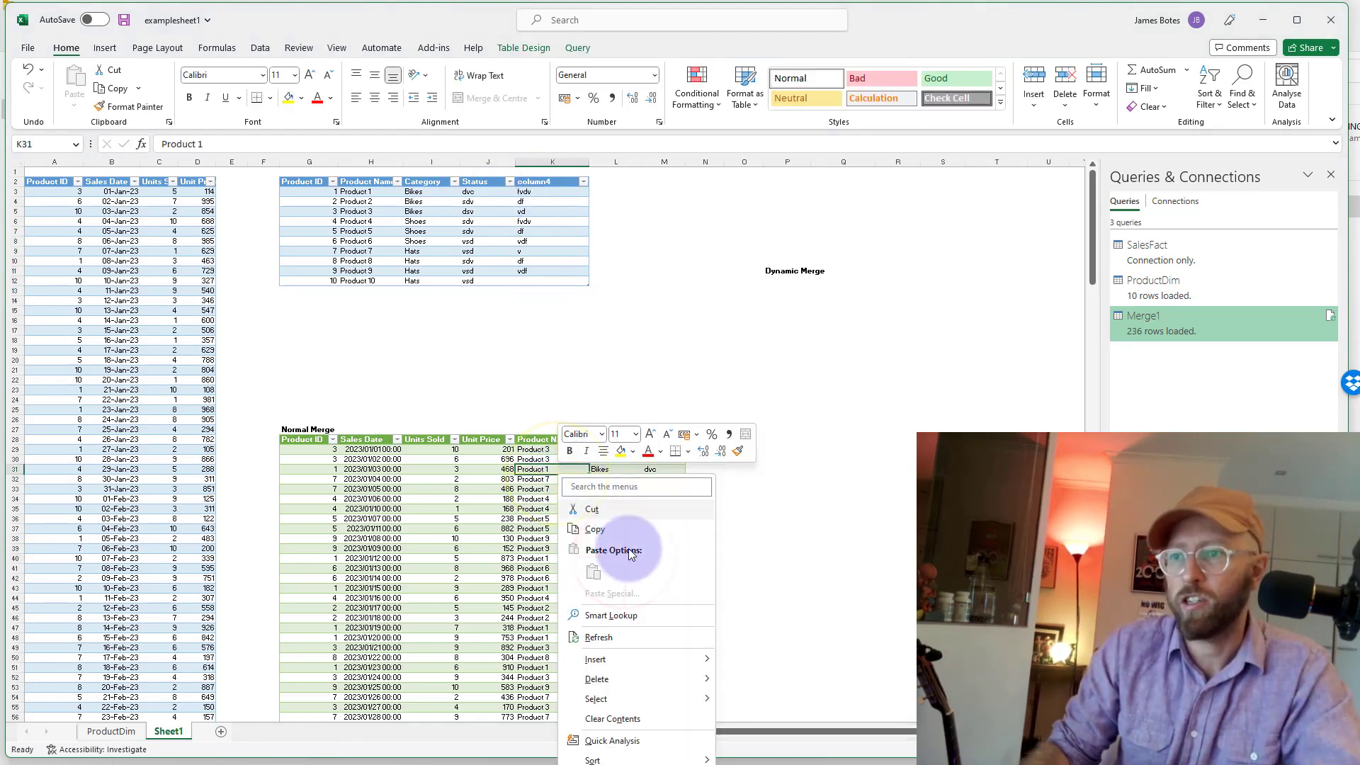
{"action": "left_click", "coordinate": [610, 641]}
{"action": "left_click", "coordinate": [517, 280]}
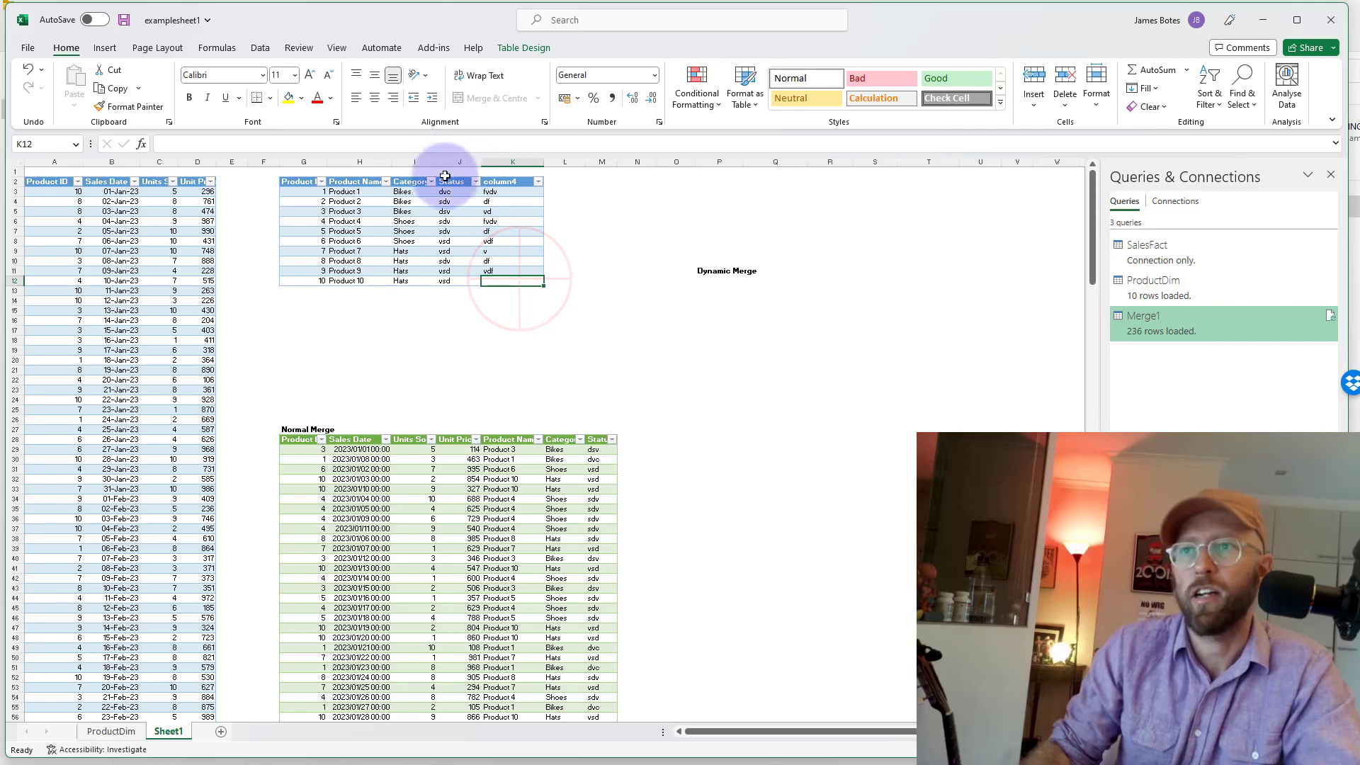
- Delete the Status and column4 table columns from the product table
{"action": "left_click_drag", "start_coordinate": [453, 186], "coordinate": [536, 288]}
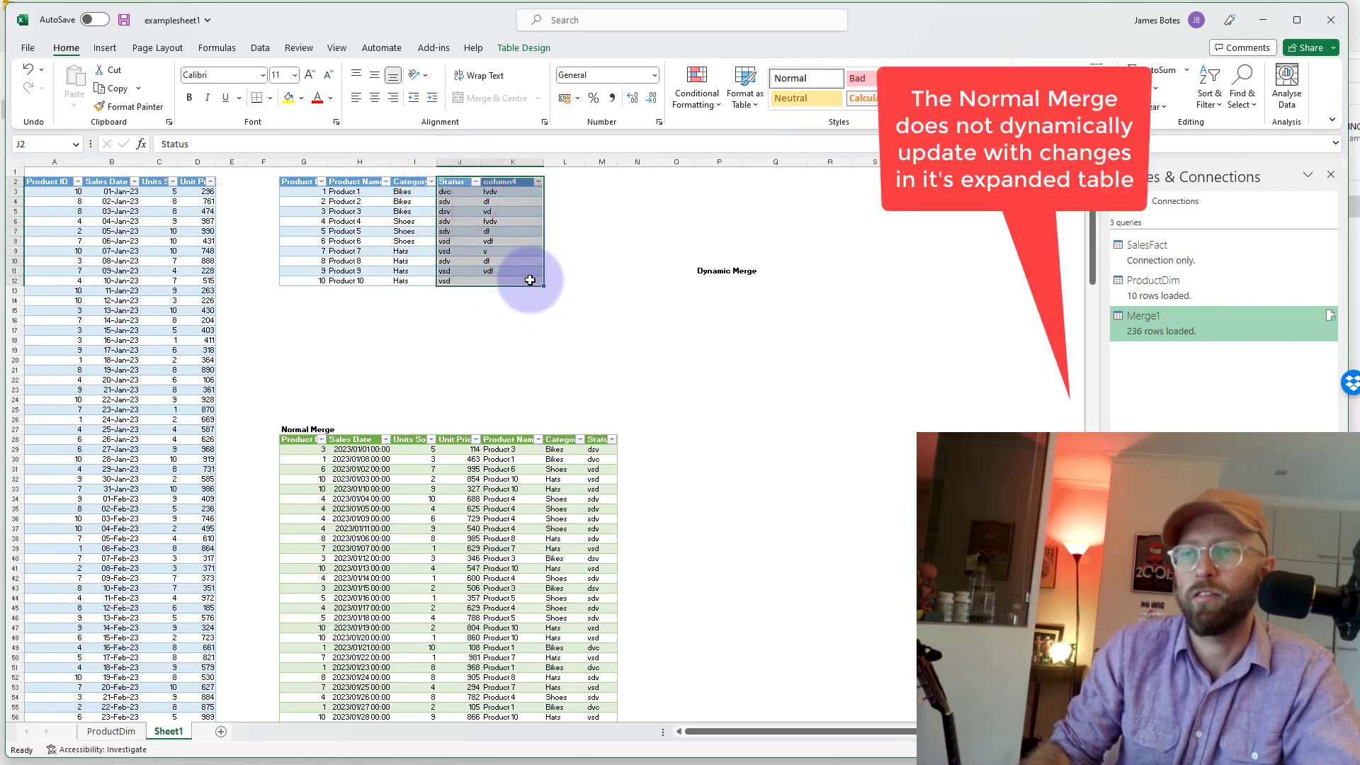
{"action": "right_click", "coordinate": [530, 281]}
{"action": "left_click", "coordinate": [619, 474]}
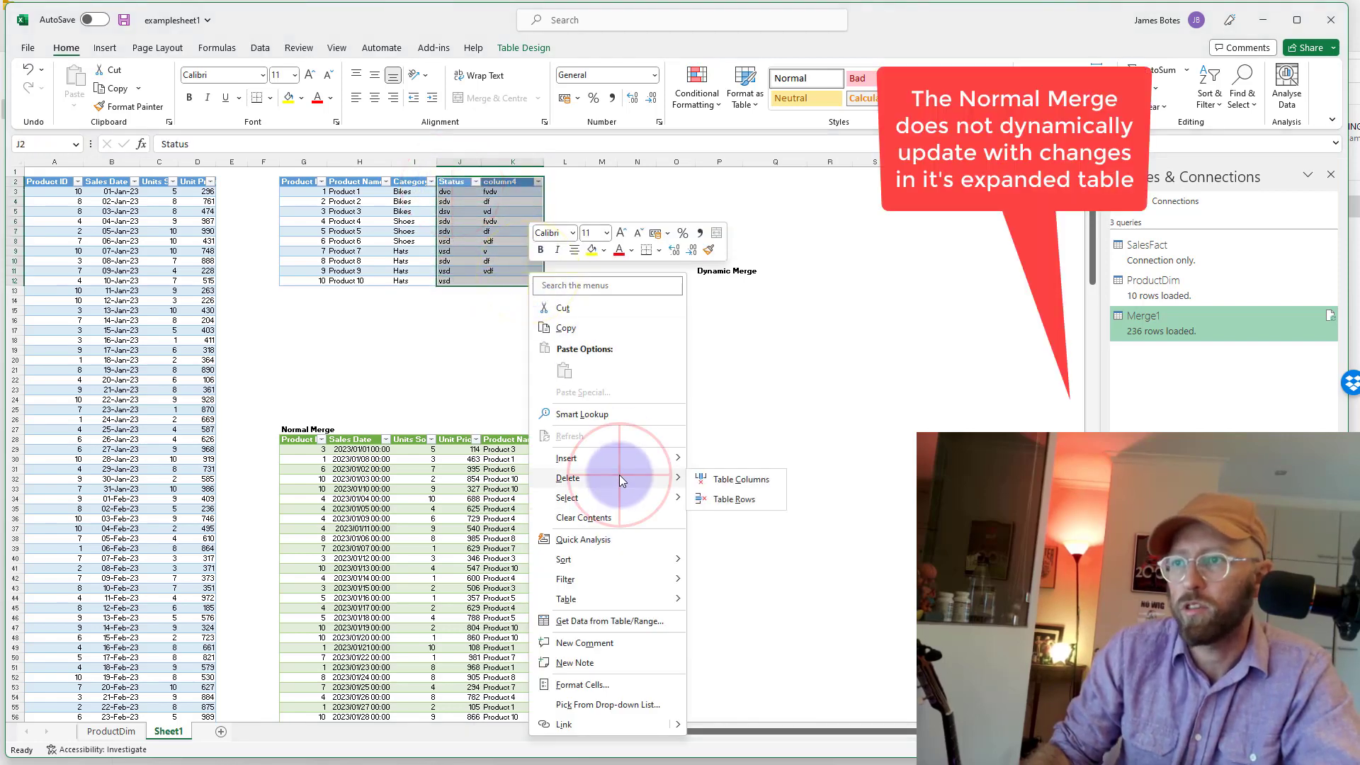
{"action": "left_click", "coordinate": [729, 480]}
{"action": "left_click", "coordinate": [674, 409]}
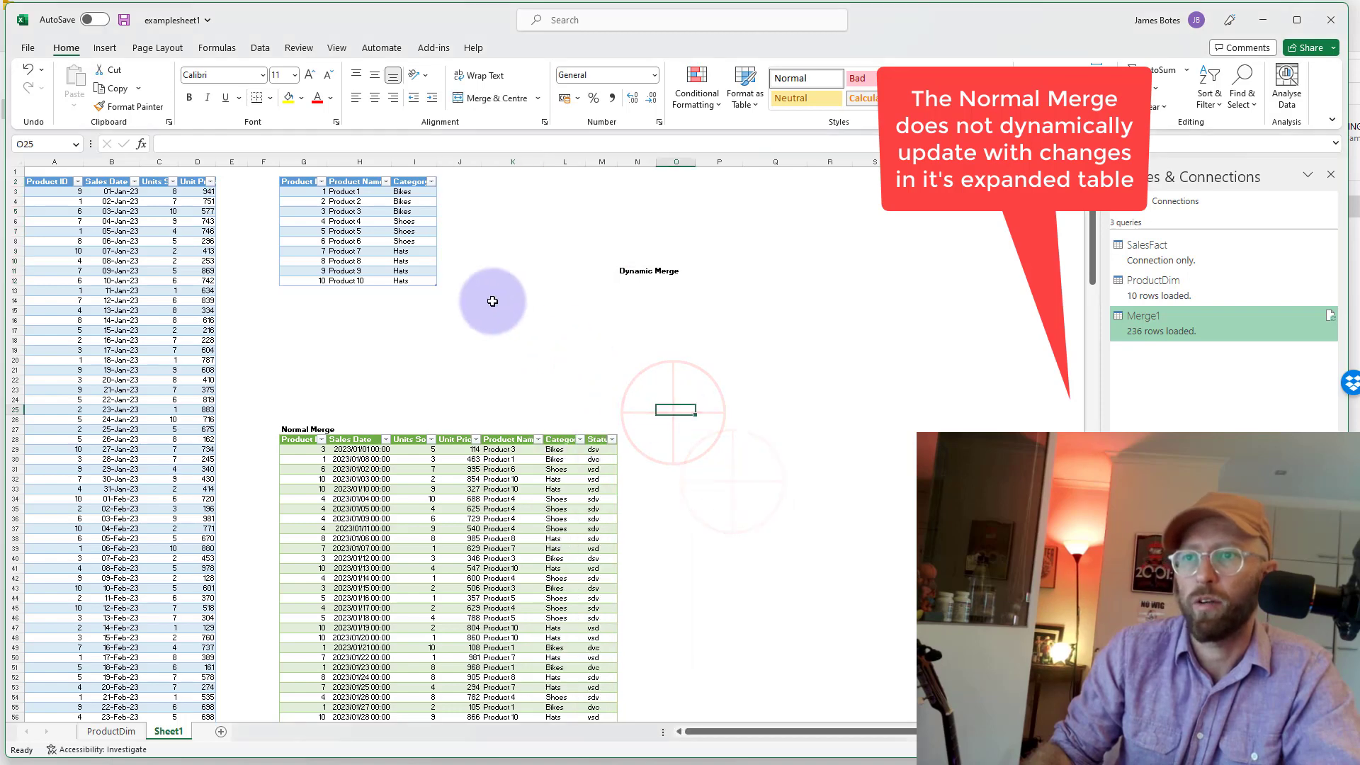
- Refresh the Normal Merge table, leaving its Status column empty
{"action": "right_click", "coordinate": [424, 519]}
{"action": "left_click", "coordinate": [487, 218]}
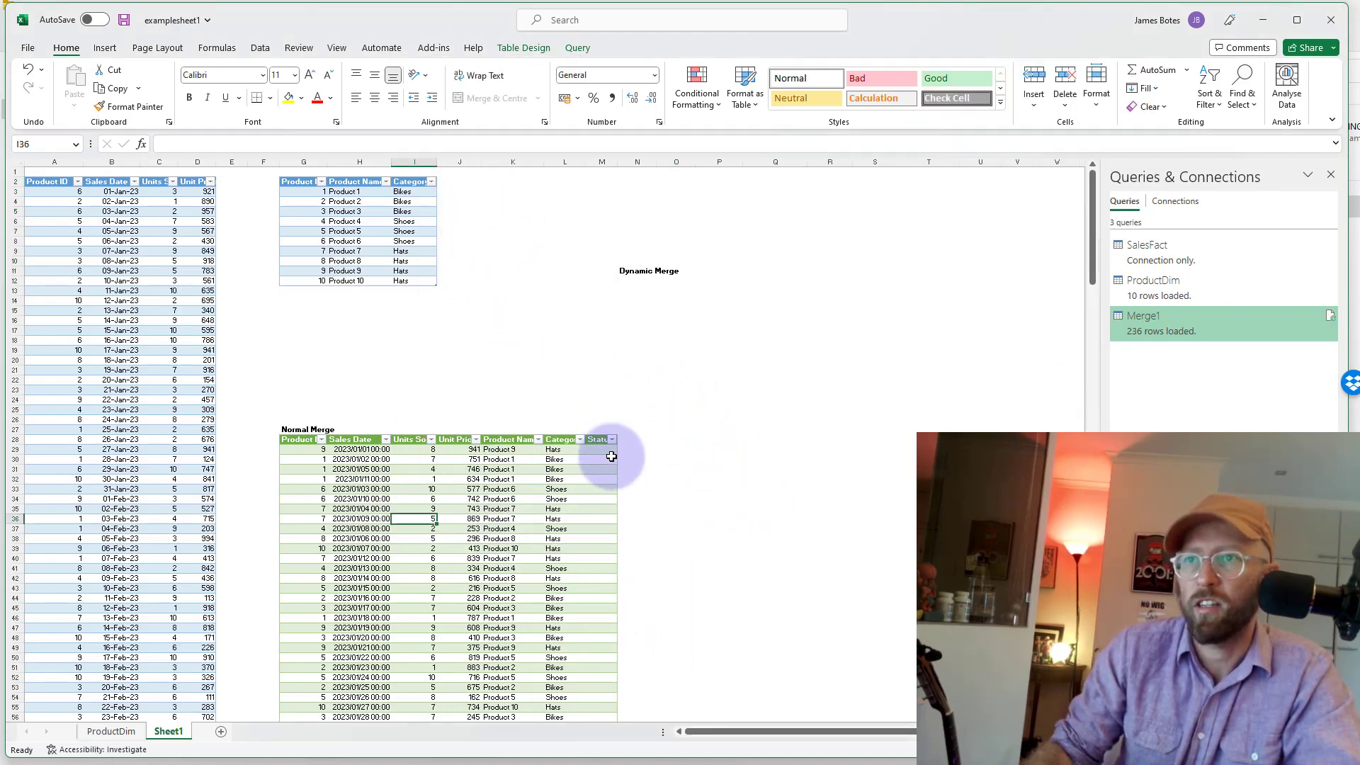
{"action": "left_click", "coordinate": [751, 370]}
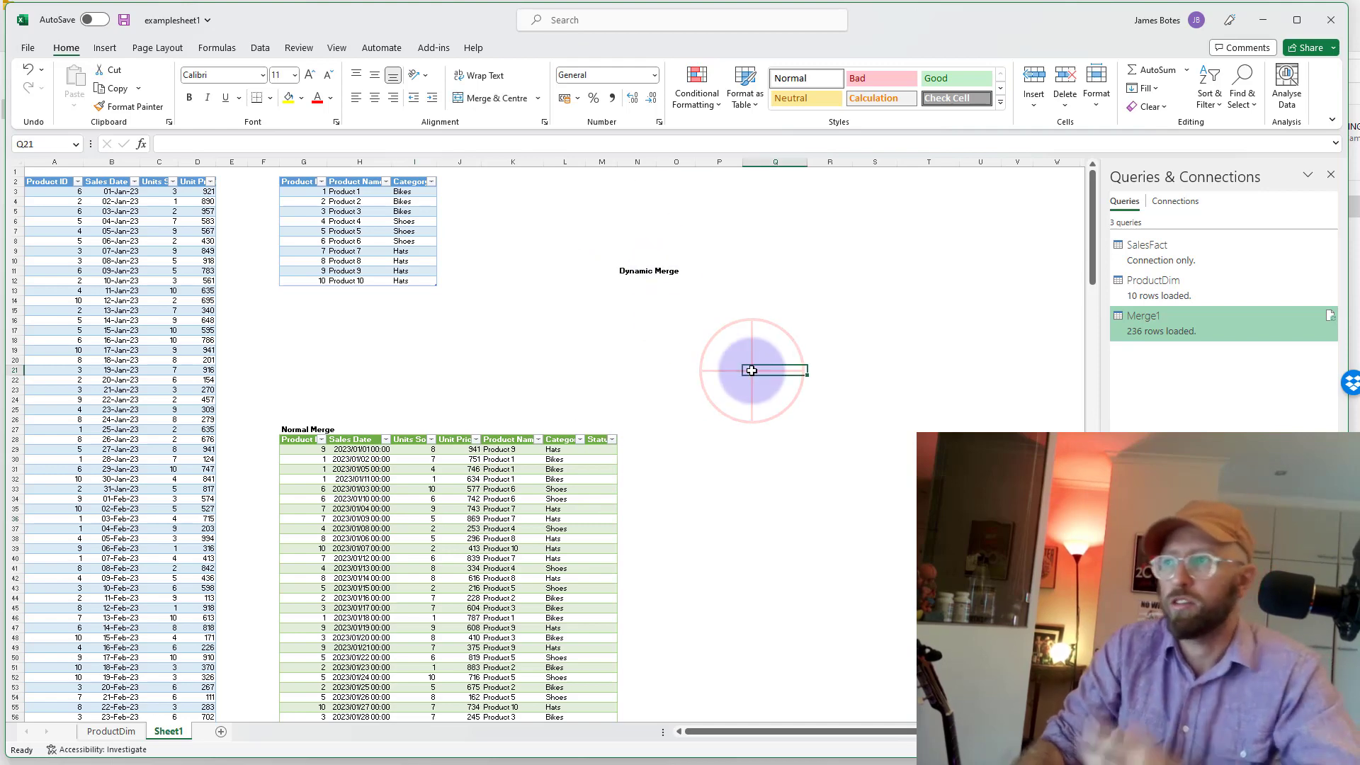
{"action": "left_click", "coordinate": [772, 415]}
- Duplicate SalesFact in Power Query and name the copy DynmaicMerge in Query Settings
{"action": "double_click", "coordinate": [1196, 256]}
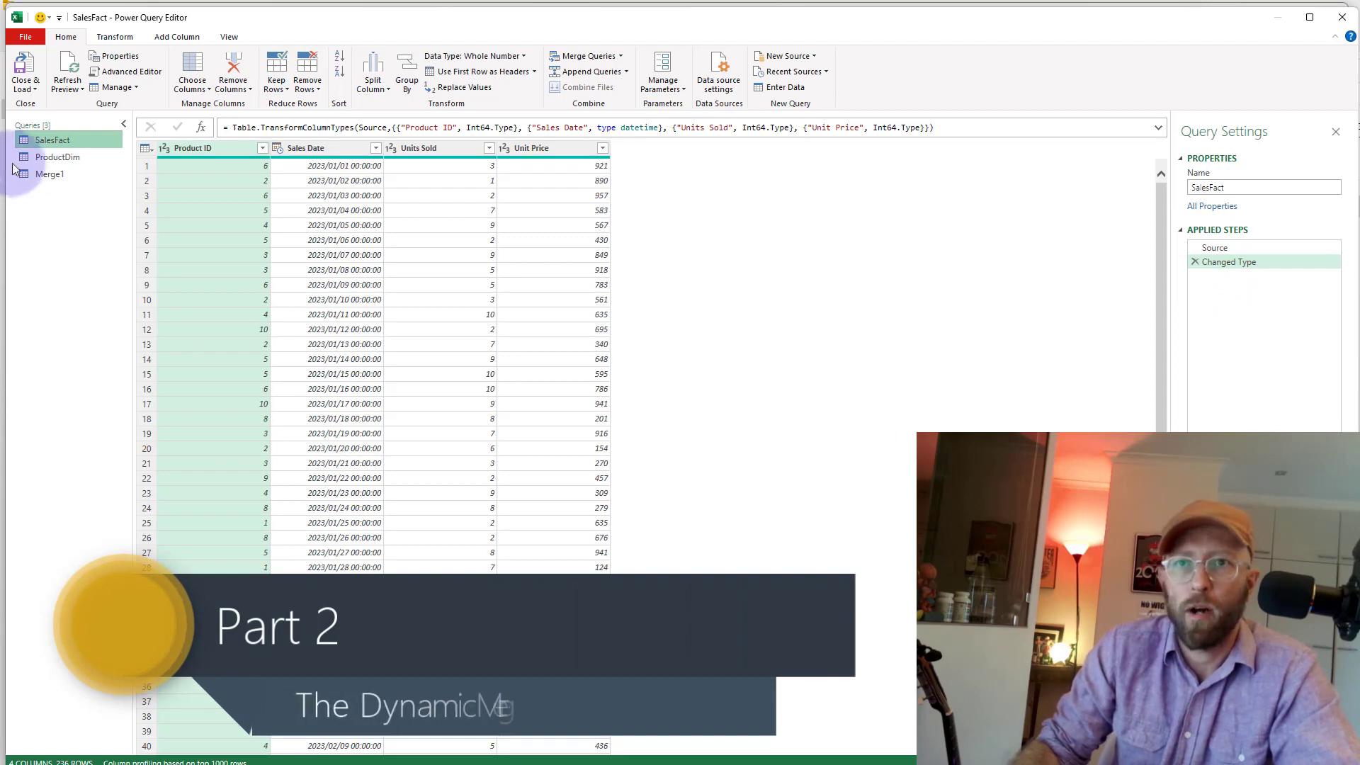
{"action": "right_click", "coordinate": [78, 140]}
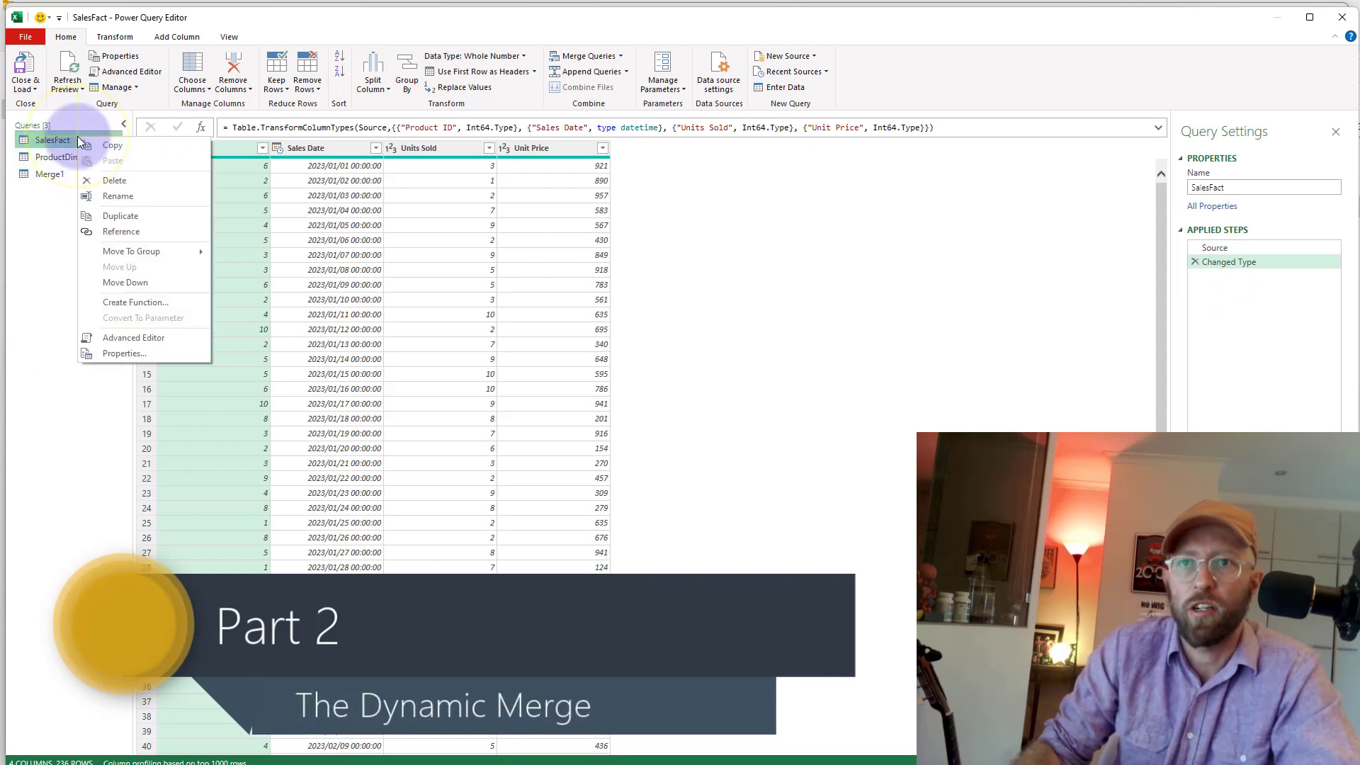
{"action": "left_click", "coordinate": [119, 214]}
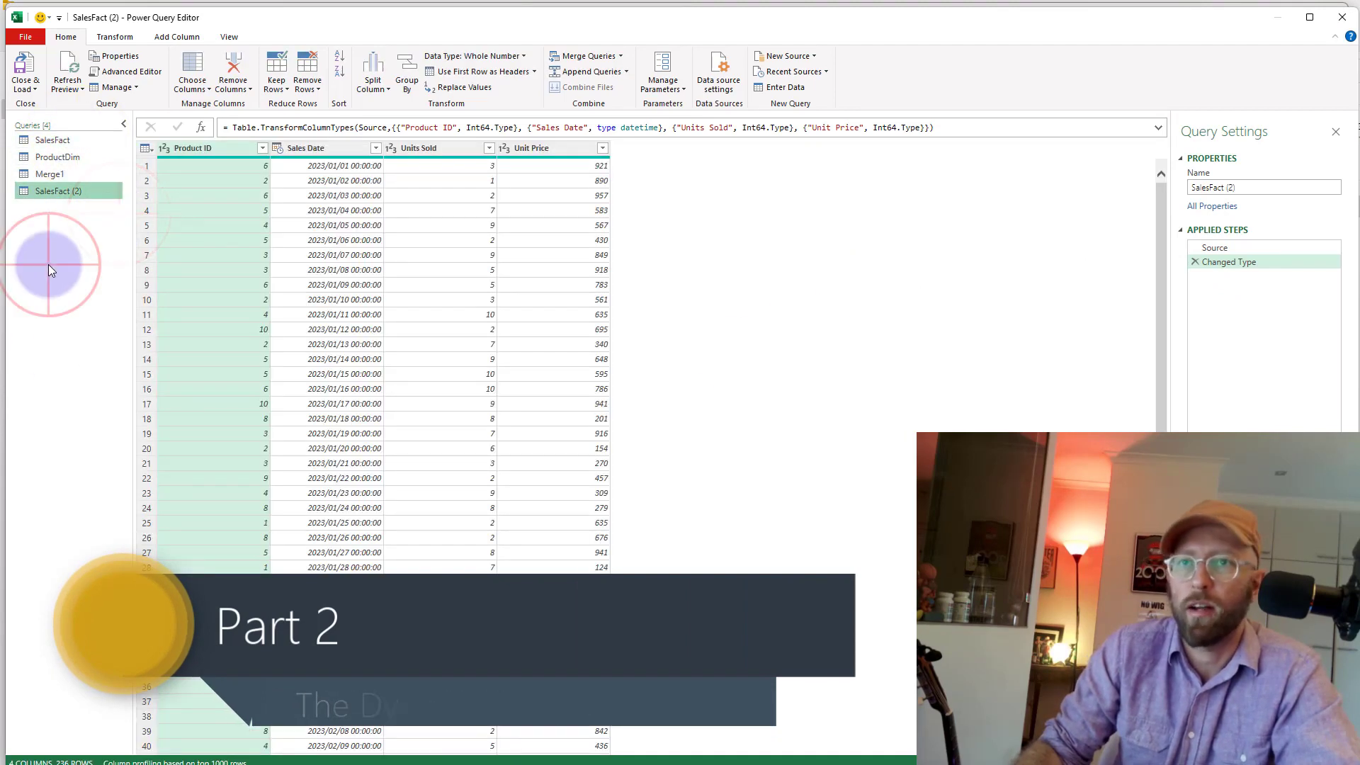
{"action": "left_click", "coordinate": [60, 188]}
{"action": "left_click", "coordinate": [1296, 188]}
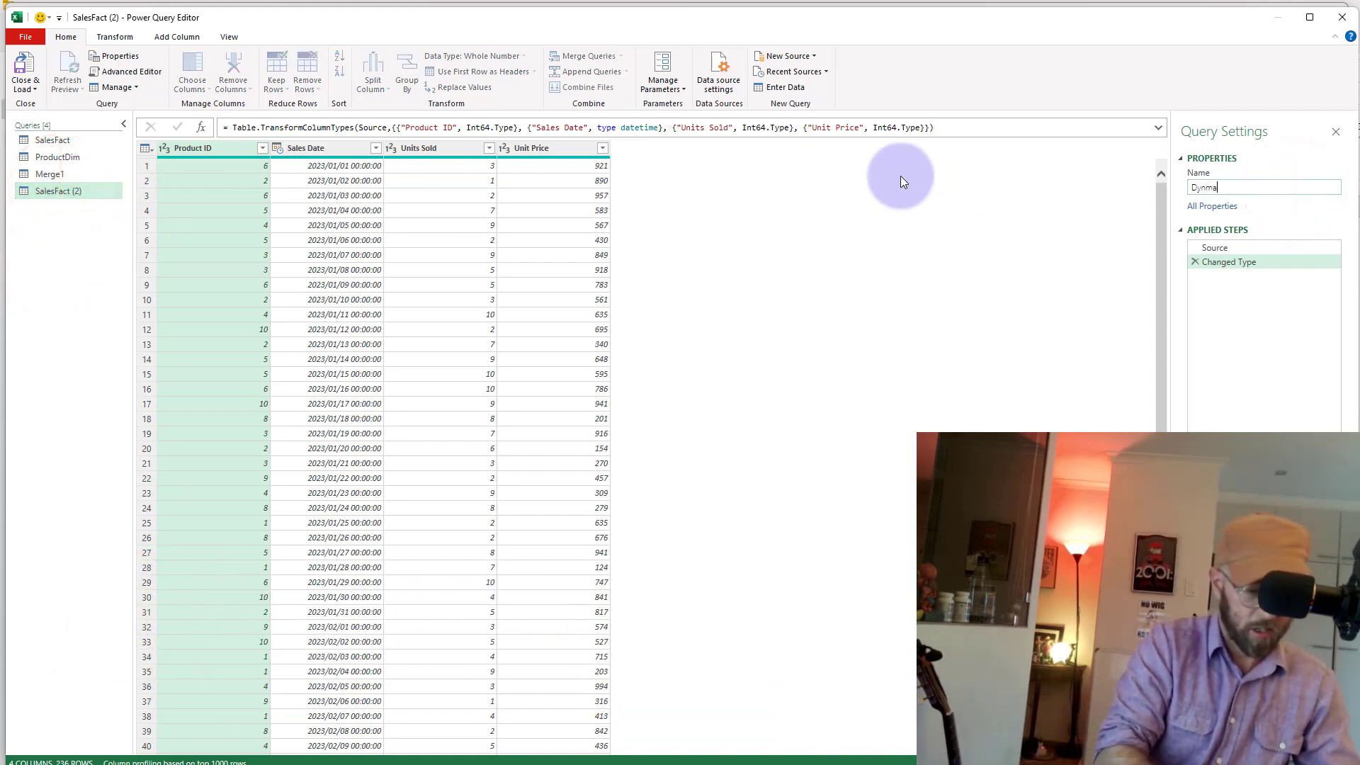
{"action": "type", "text": "DynmaicMerge"}
{"action": "left_click", "coordinate": [762, 281]}
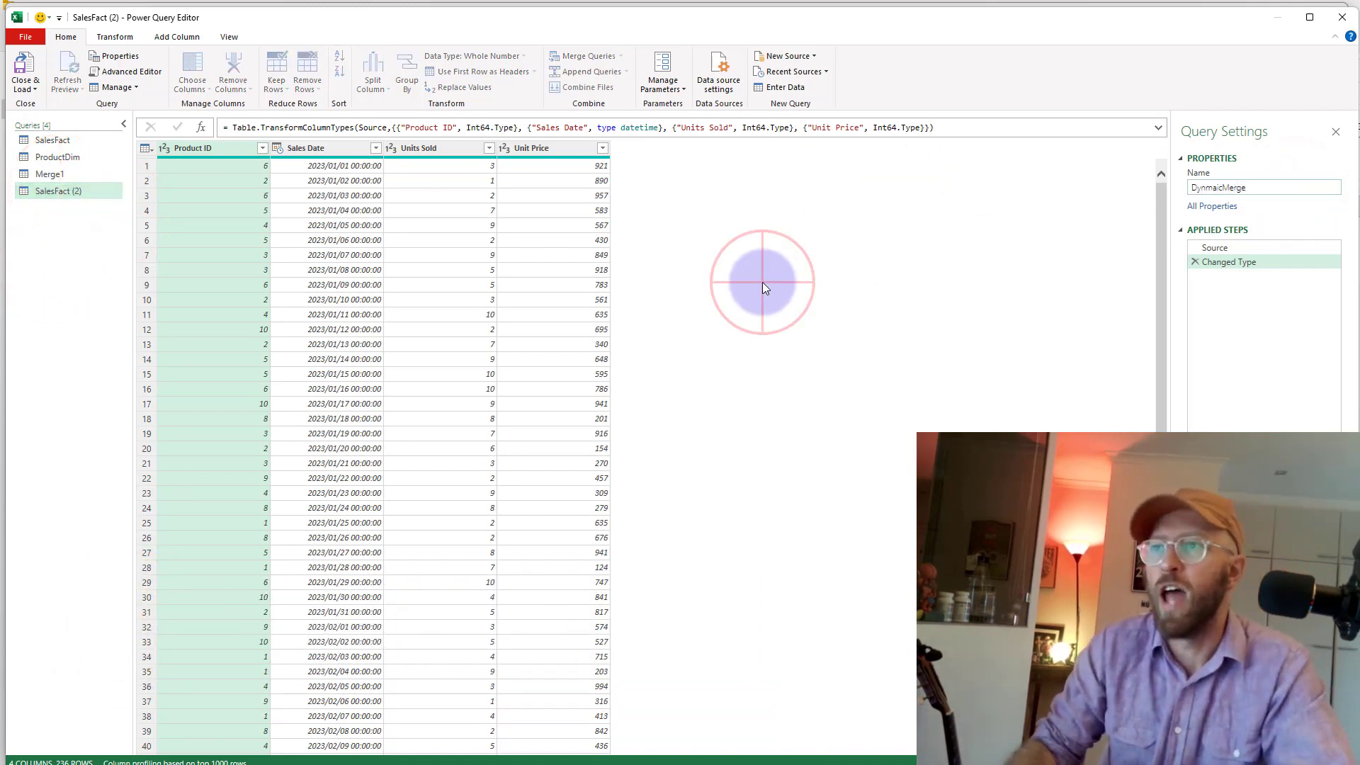
- Merge ProductDim into the current query, matching on Product ID in both tables
{"action": "left_click", "coordinate": [687, 232]}
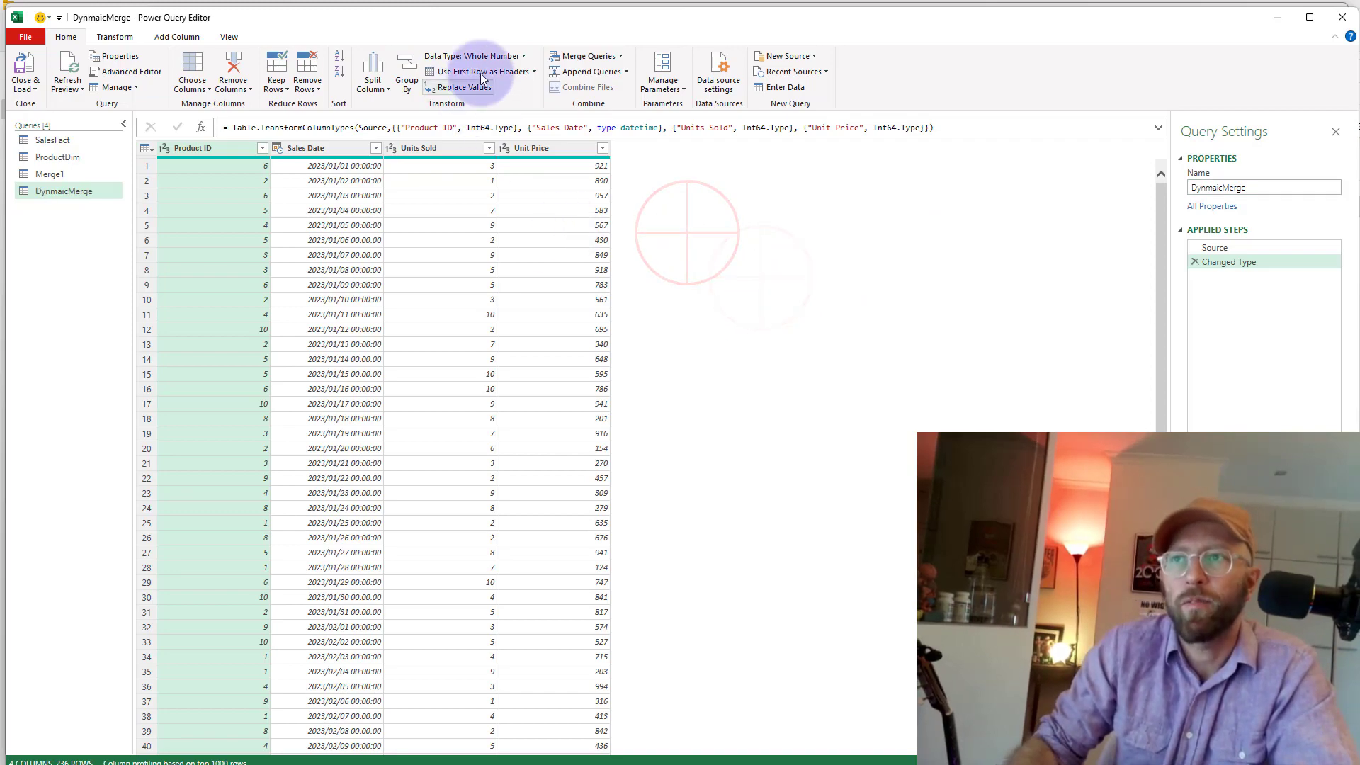
{"action": "left_click", "coordinate": [615, 59]}
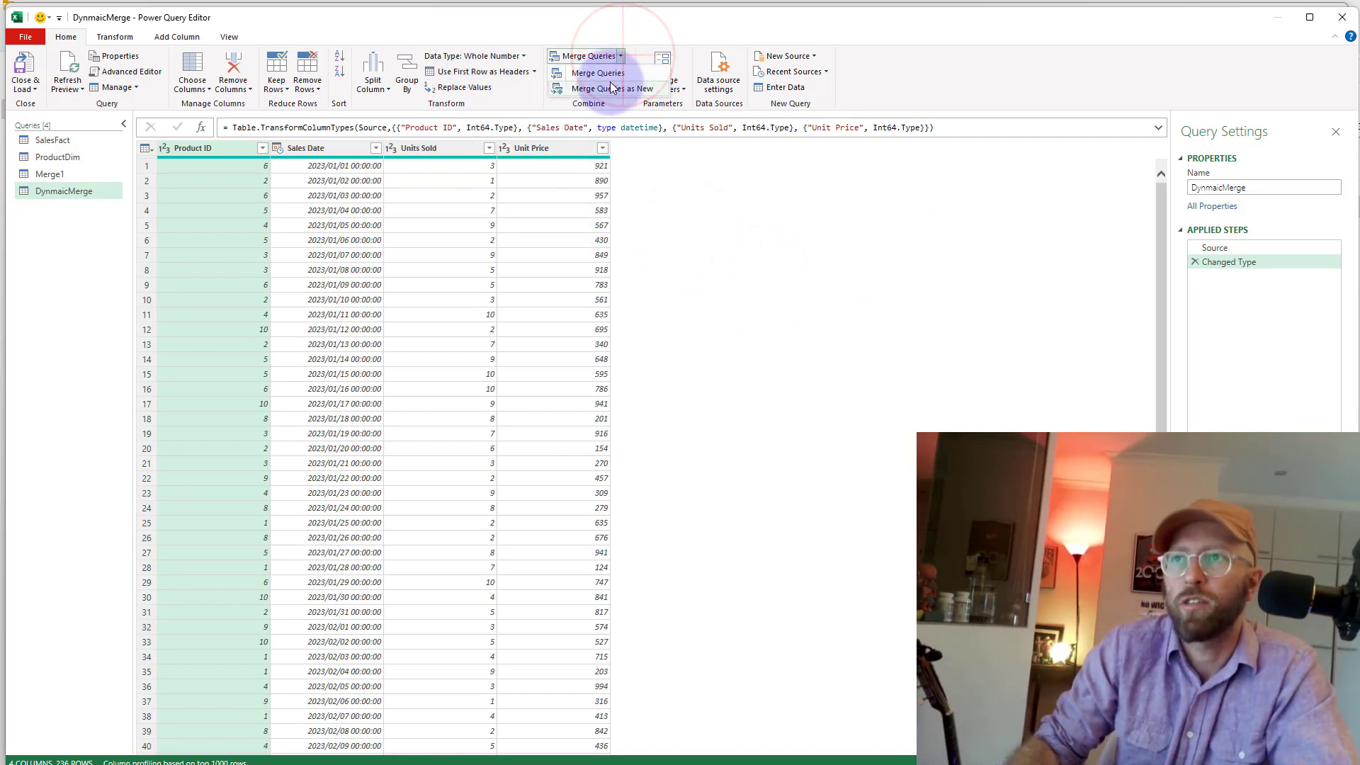
{"action": "left_click", "coordinate": [598, 74]}
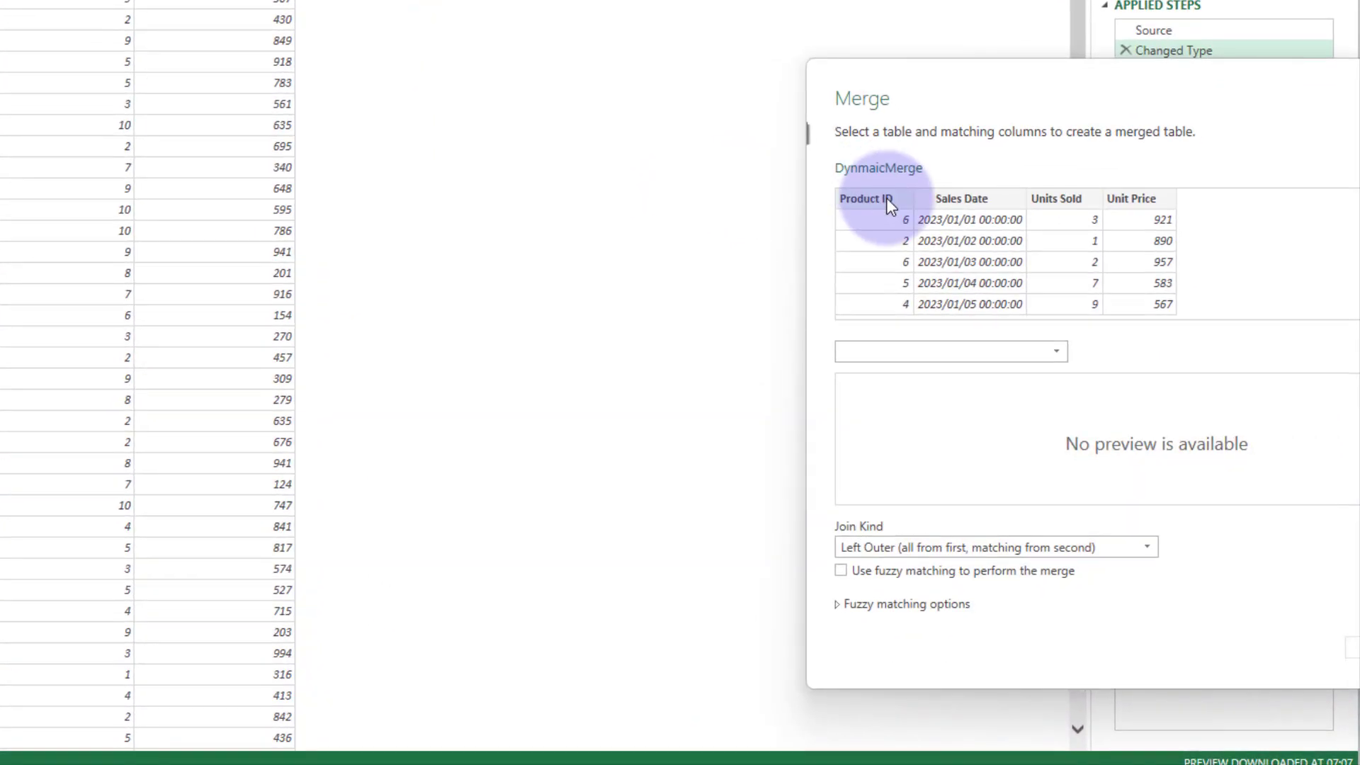
{"action": "left_click", "coordinate": [1024, 365]}
{"action": "left_click", "coordinate": [1105, 473]}
{"action": "left_click", "coordinate": [870, 415]}
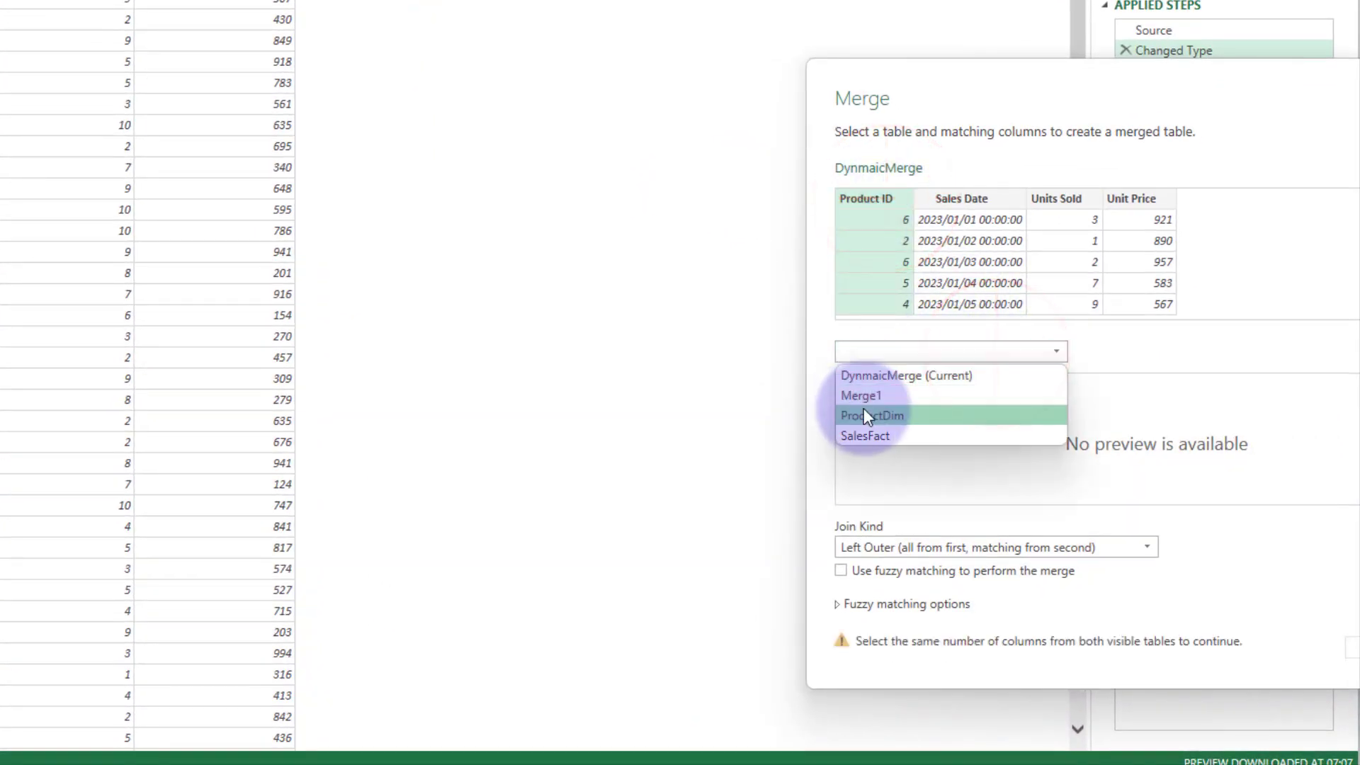
{"action": "left_click", "coordinate": [879, 386]}
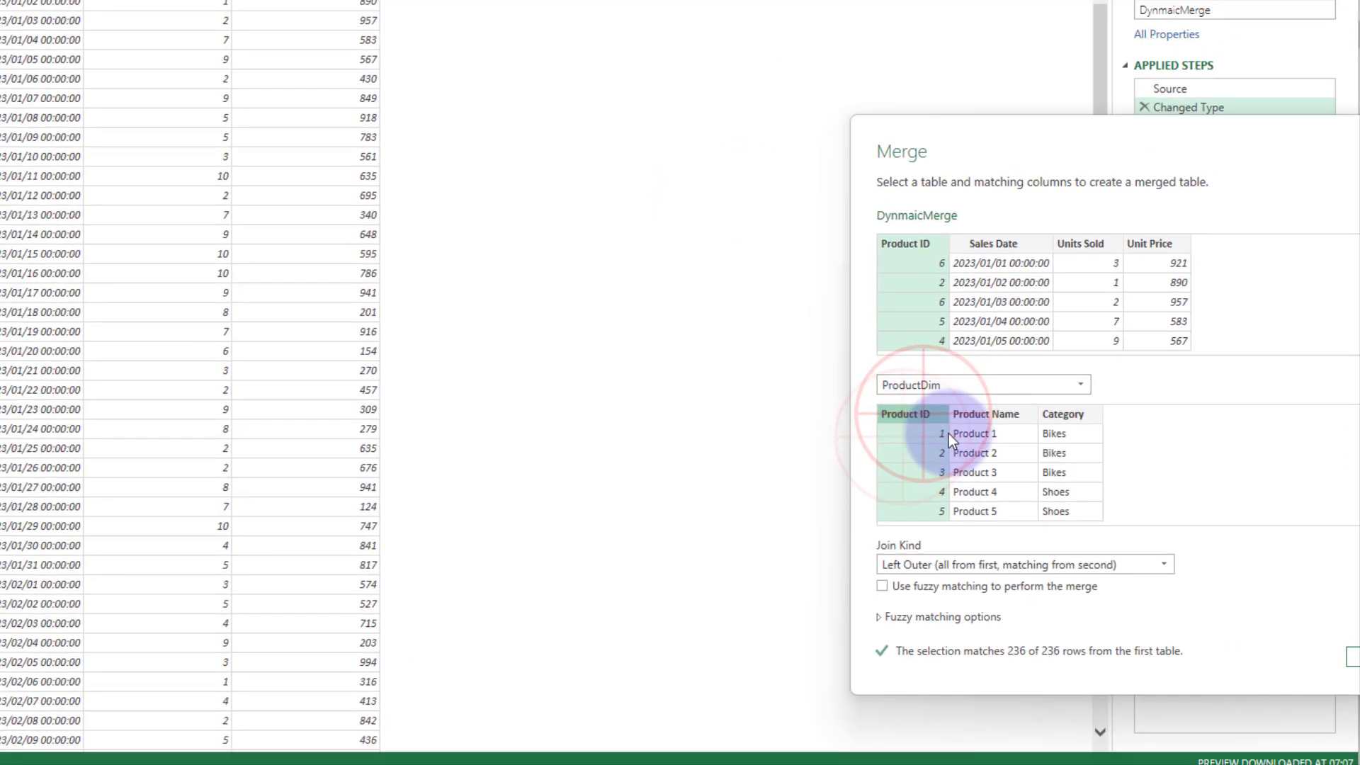
{"action": "left_click", "coordinate": [1355, 656]}
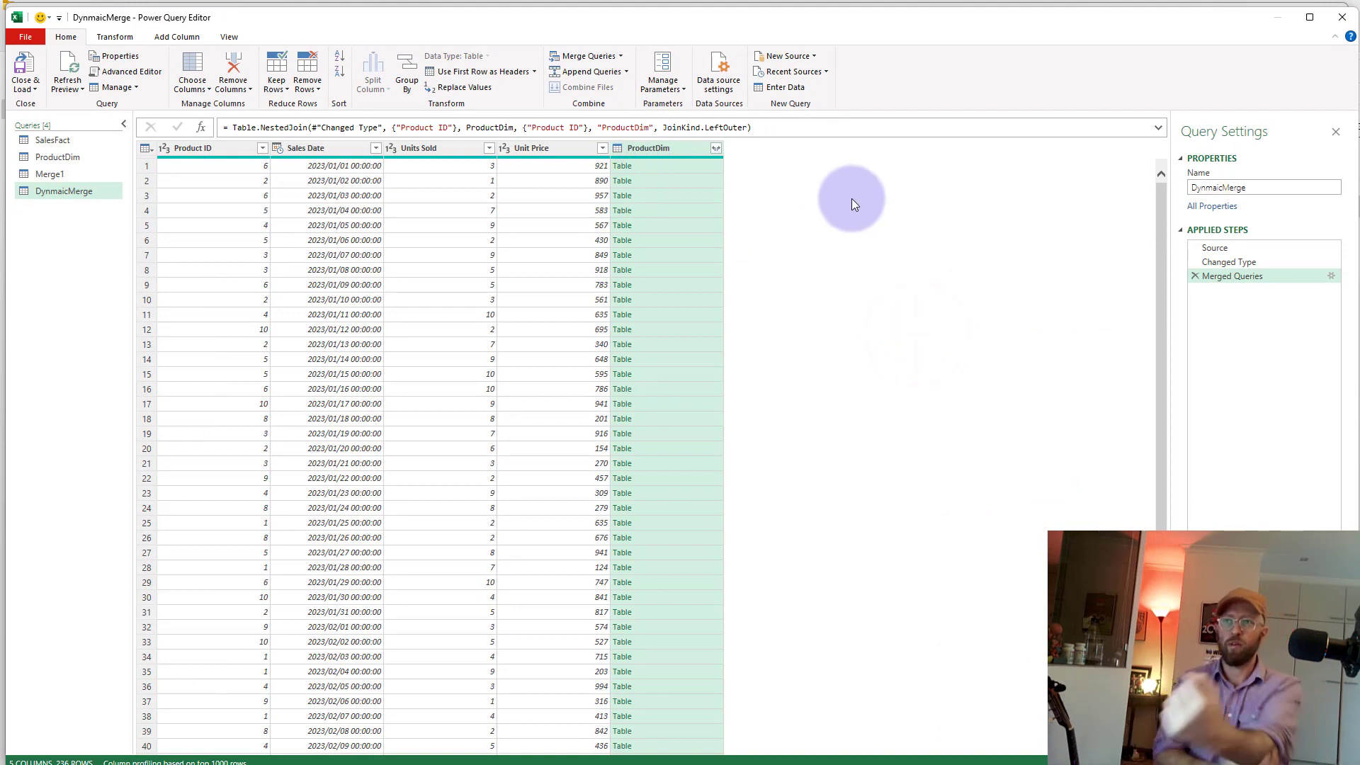
- Preview the nested ProductDim tables for rows 2, 5, 1, 10 and 4
{"action": "left_click", "coordinate": [668, 180]}
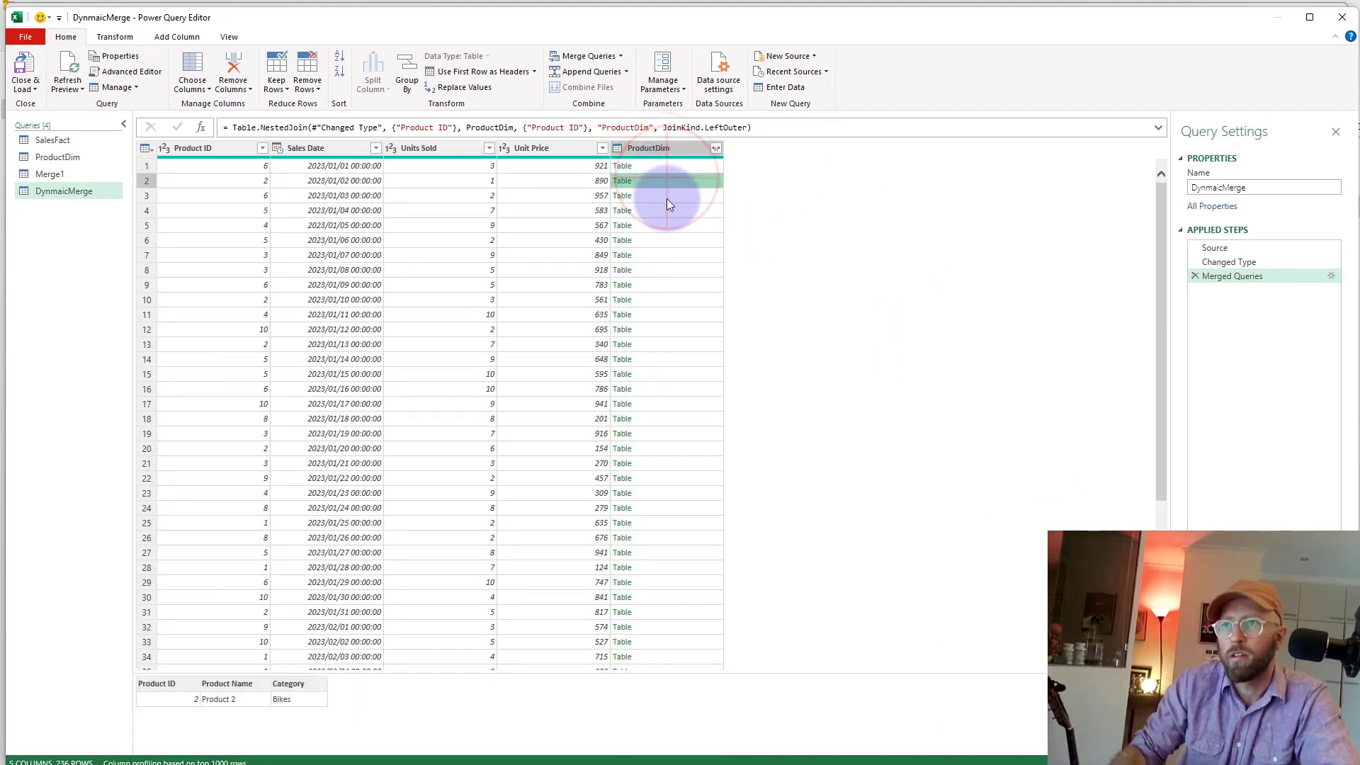
{"action": "left_click", "coordinate": [666, 224]}
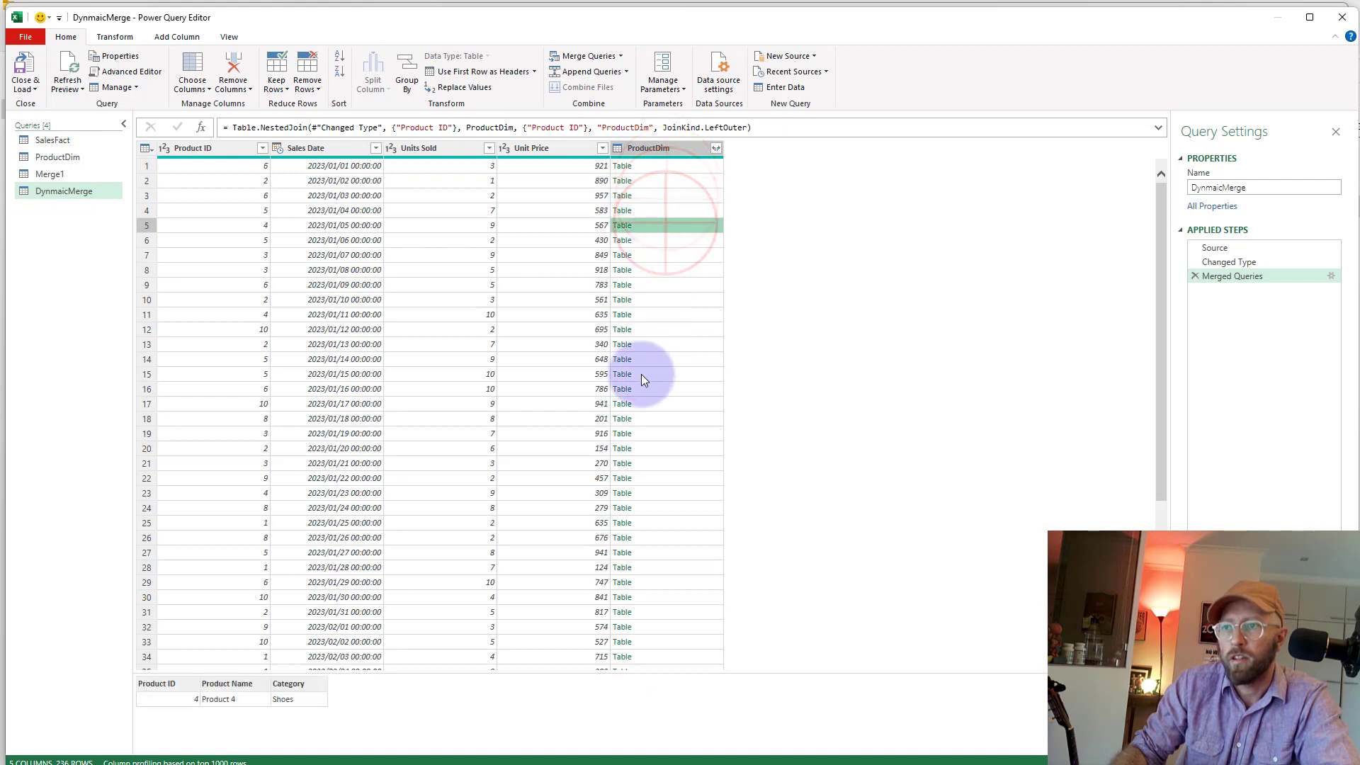
{"action": "left_click", "coordinate": [651, 165]}
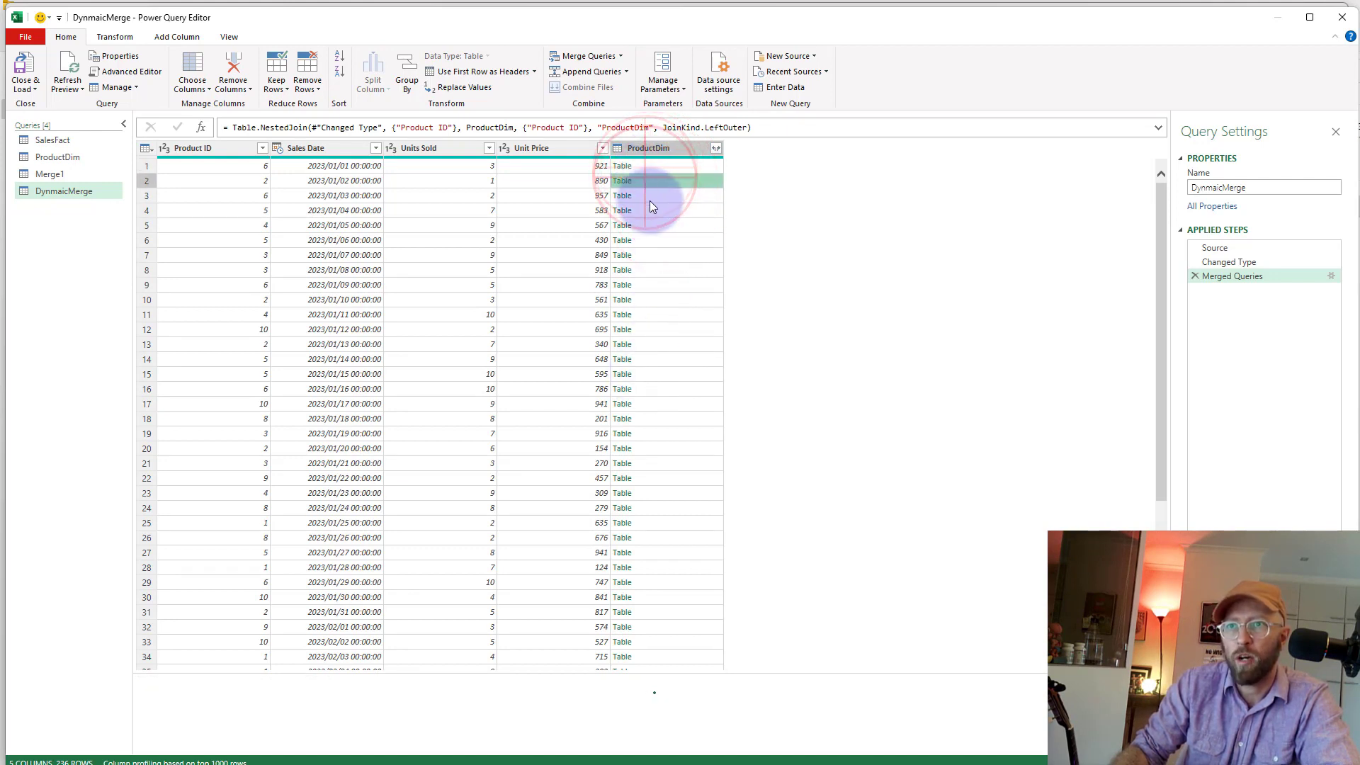
{"action": "left_click", "coordinate": [658, 298]}
{"action": "left_click", "coordinate": [666, 224]}
{"action": "left_click", "coordinate": [657, 165]}
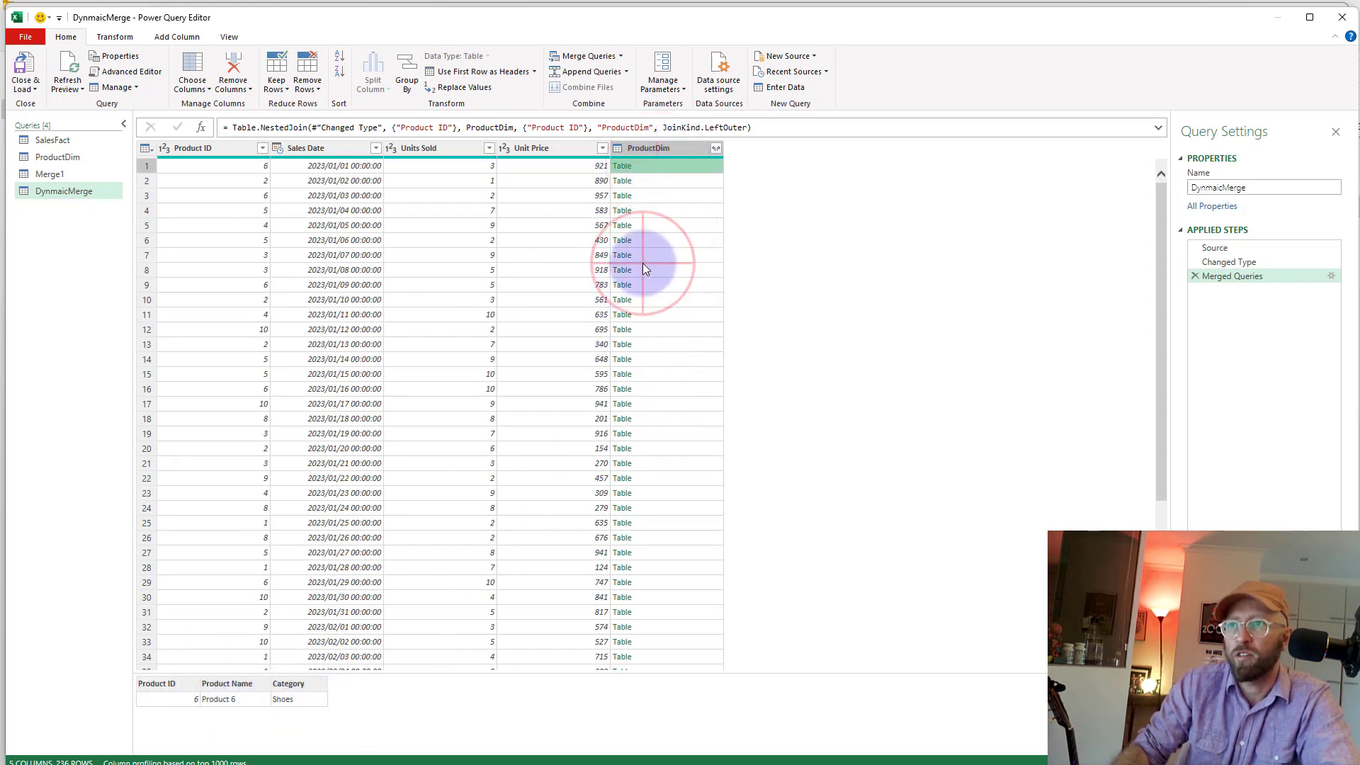
{"action": "left_click", "coordinate": [651, 210]}
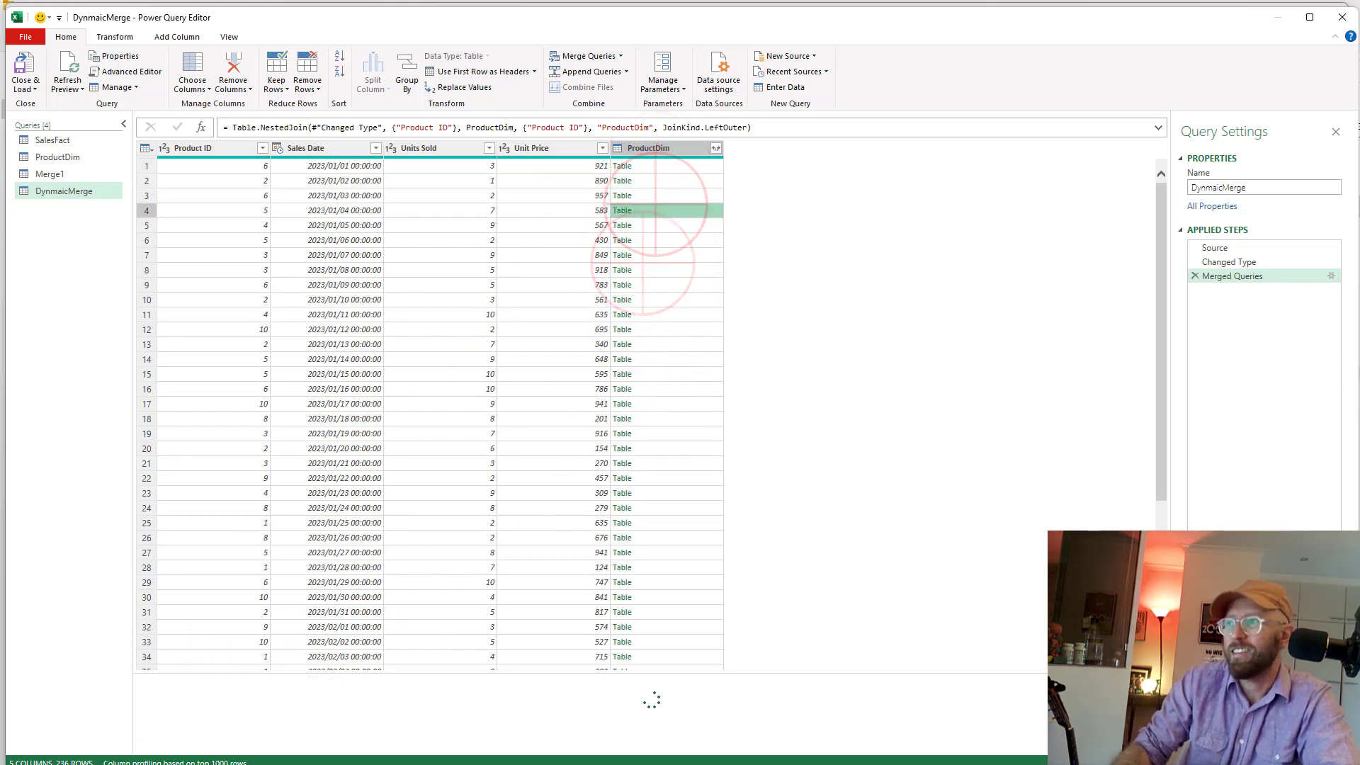
- Expand Product Name and Category without prefix, then inspect the two hardcoded column lists in the formula
{"action": "left_click", "coordinate": [716, 148]}
{"action": "left_click", "coordinate": [531, 282]}
{"action": "left_click", "coordinate": [538, 220]}
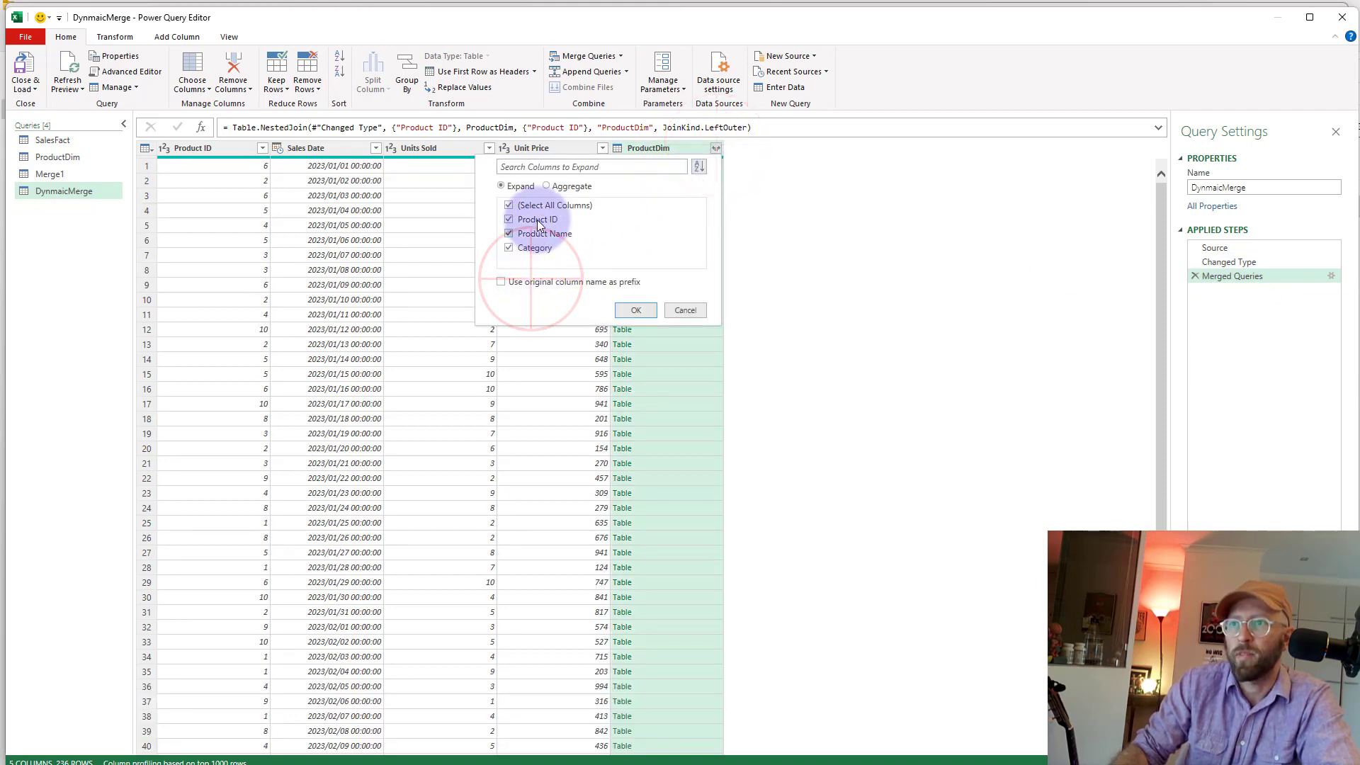
{"action": "left_click", "coordinate": [637, 310]}
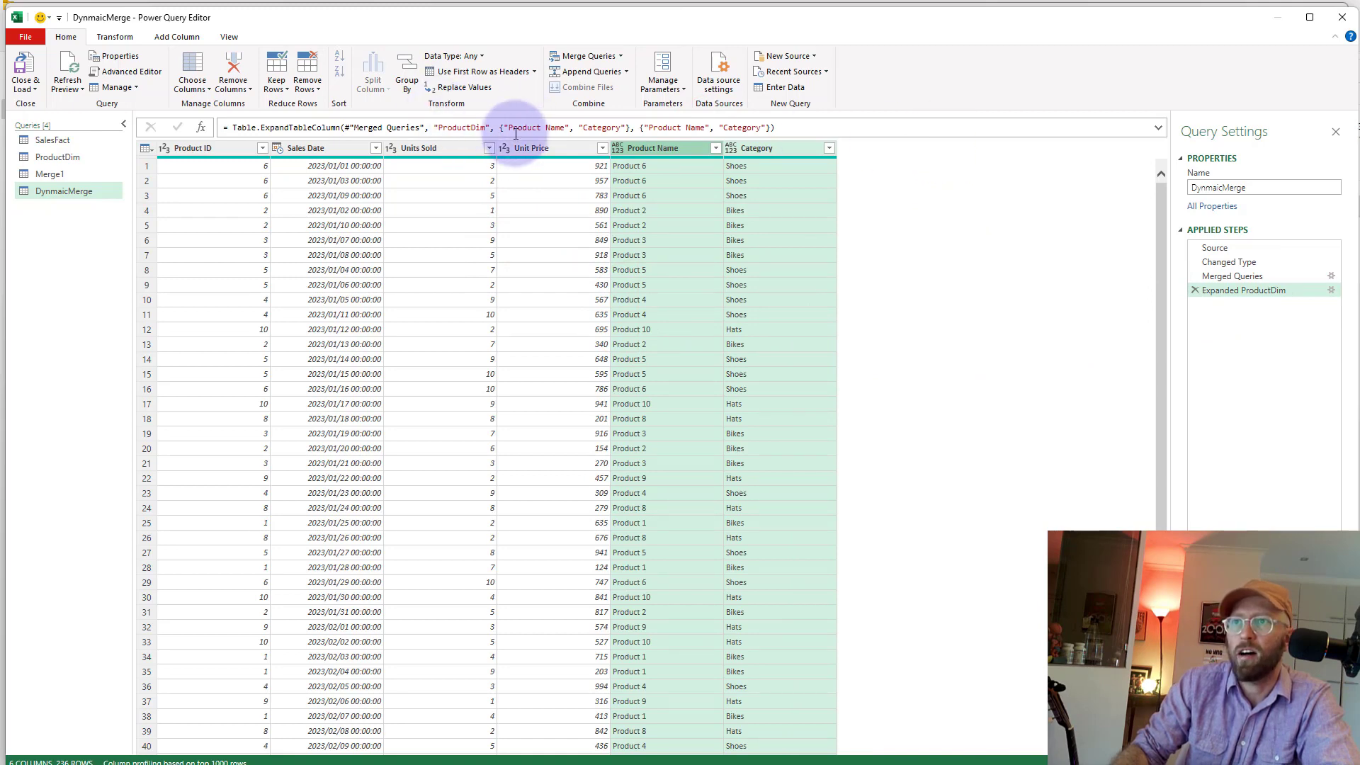
{"action": "left_click_drag", "start_coordinate": [501, 128], "coordinate": [627, 127]}
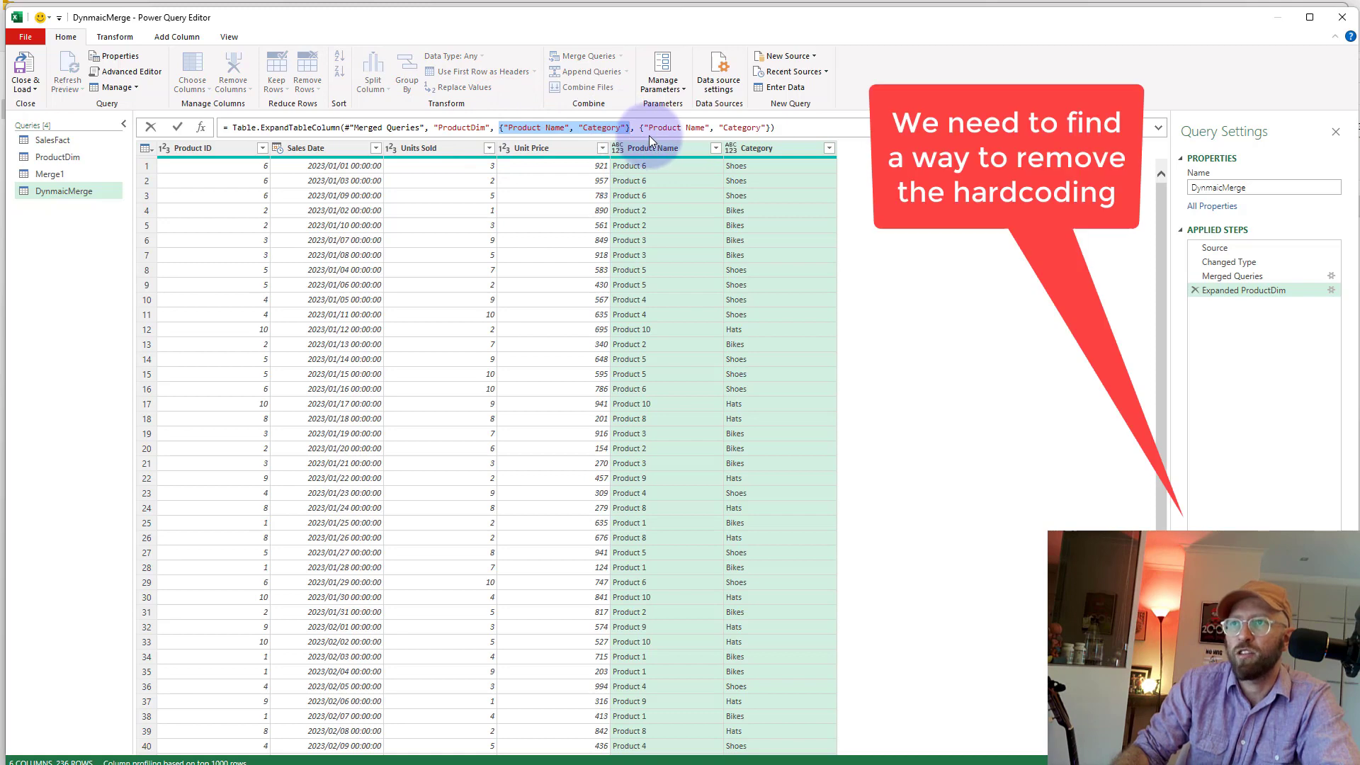
{"action": "left_click_drag", "start_coordinate": [640, 128], "coordinate": [758, 128]}
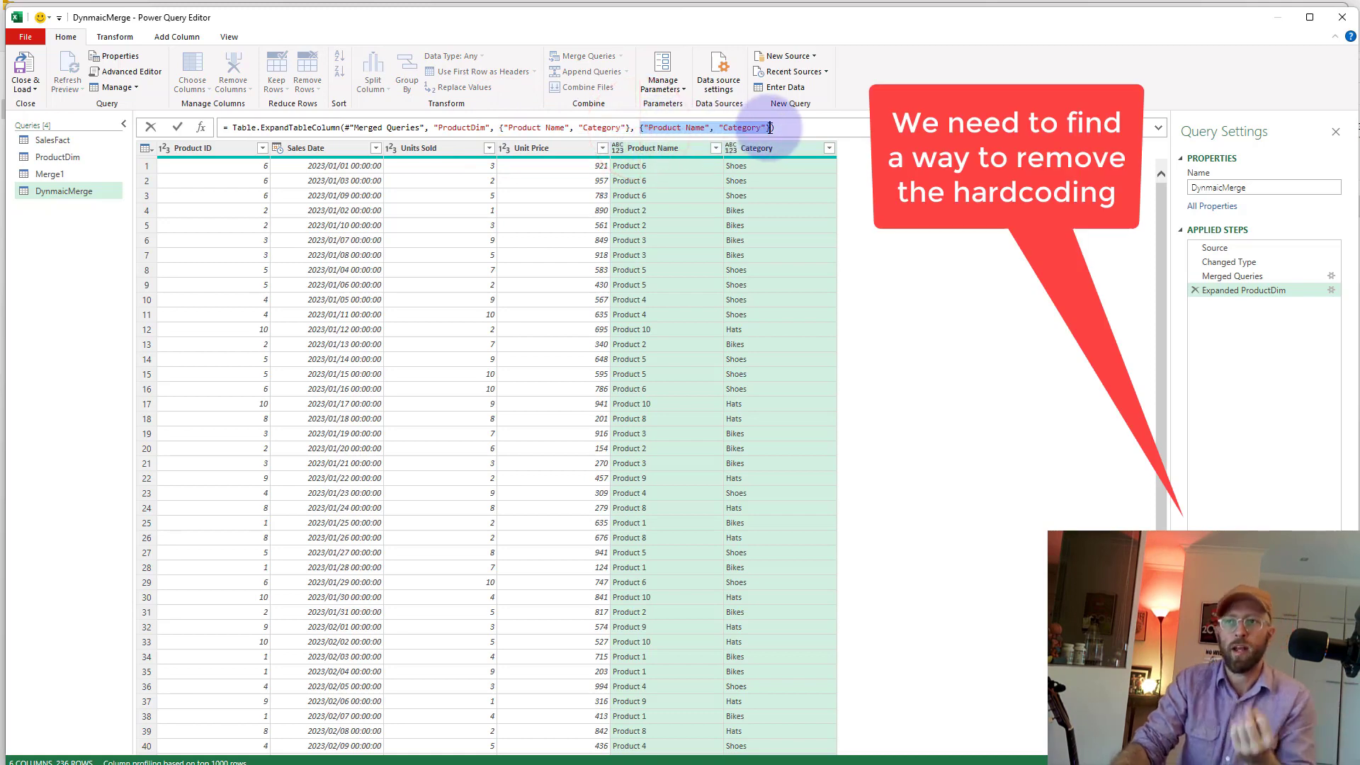
{"action": "left_click", "coordinate": [840, 277]}
- Delete the Expanded ProductDim step and drill into row 1's nested table (Product 6, Shoes)
{"action": "left_click", "coordinate": [1194, 290]}
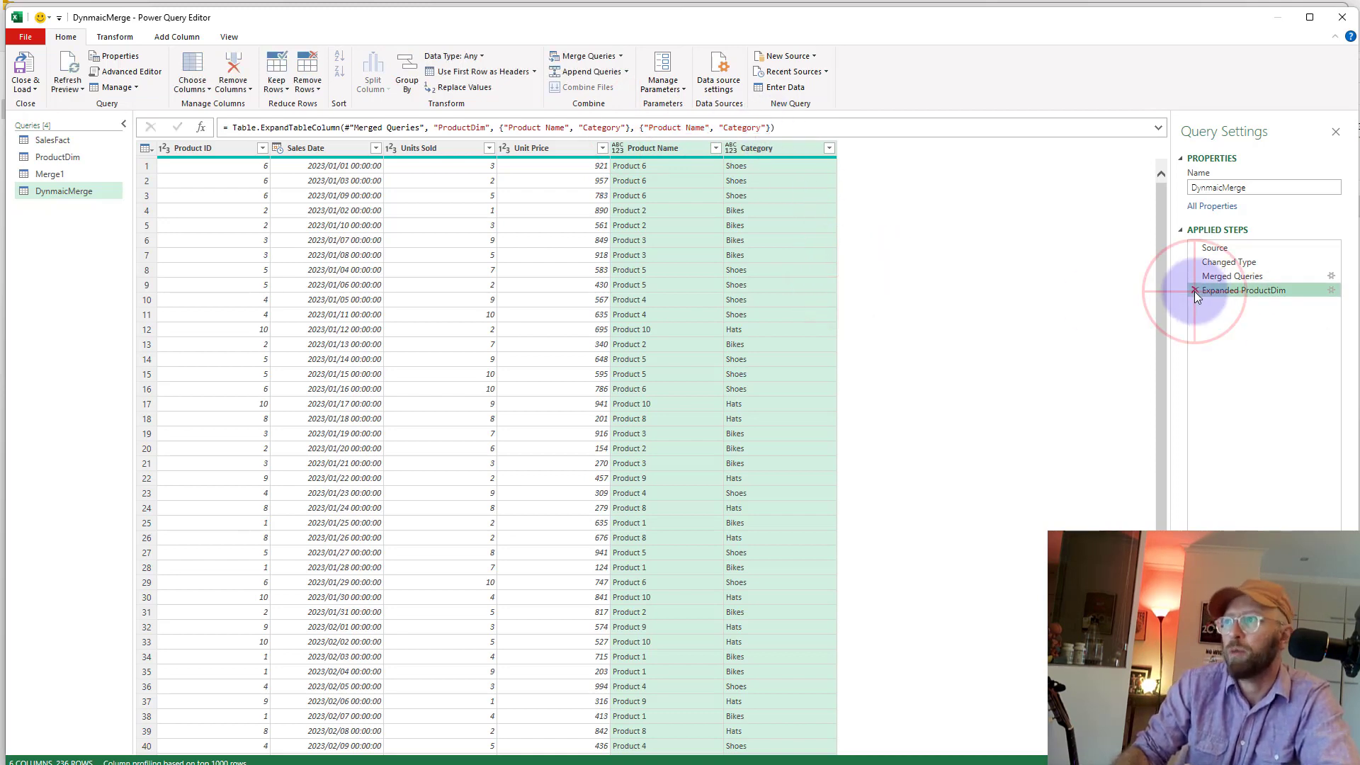
{"action": "left_click", "coordinate": [1231, 276]}
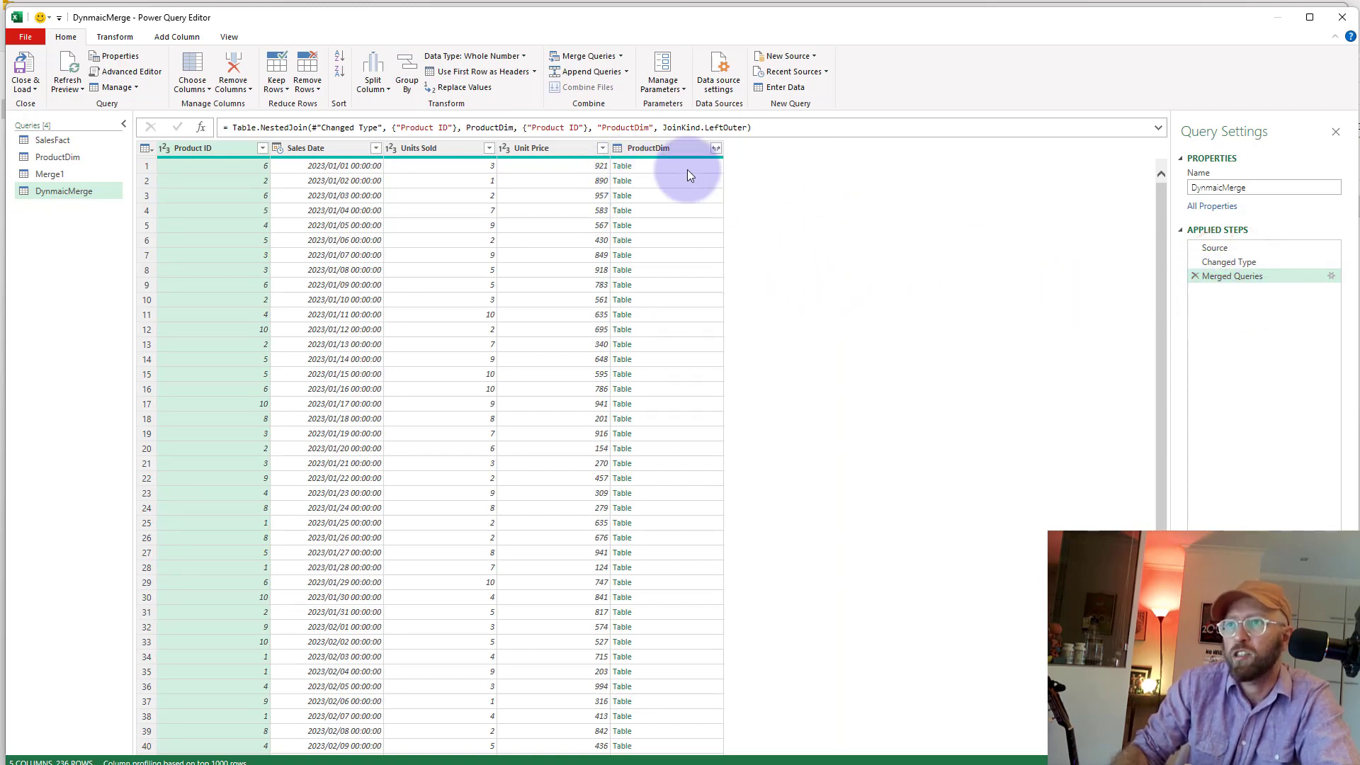
{"action": "left_click", "coordinate": [620, 168]}
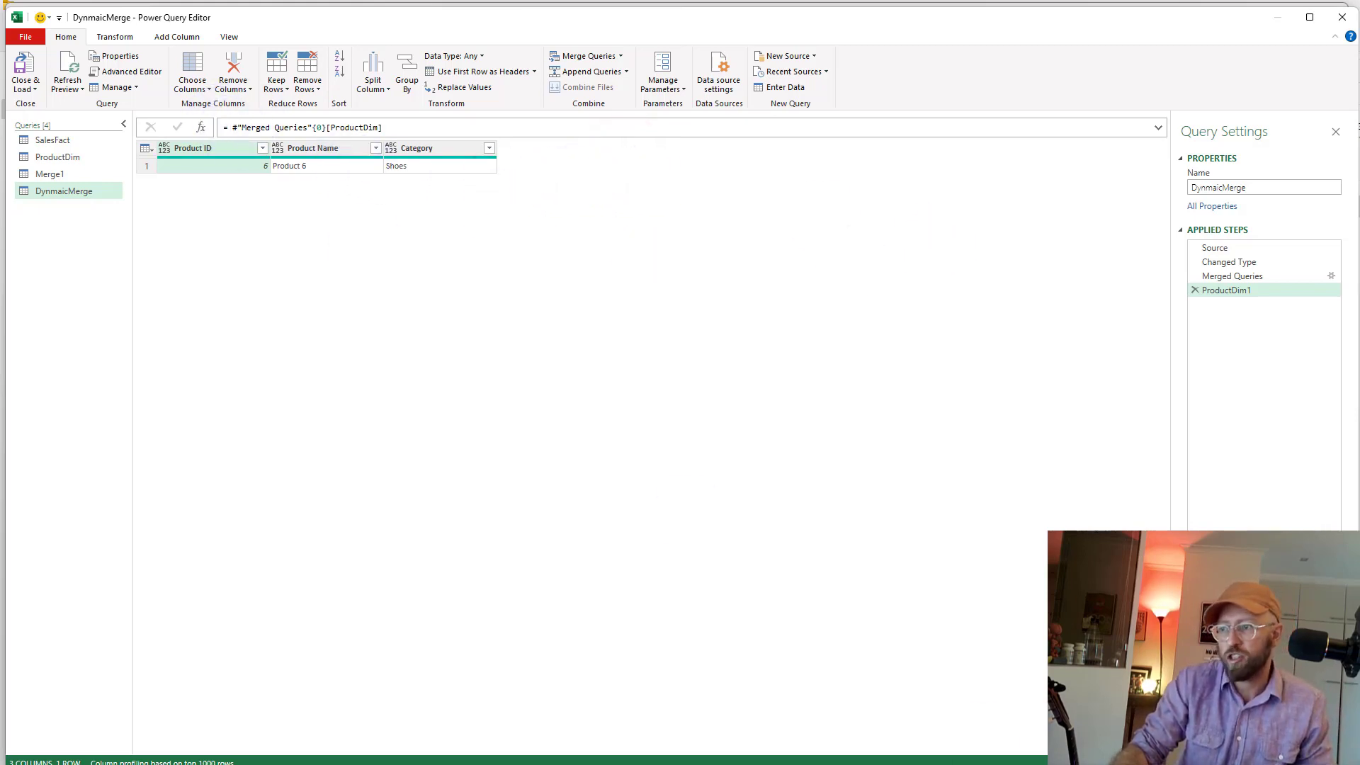
{"action": "key", "text": "alt+Tab"}
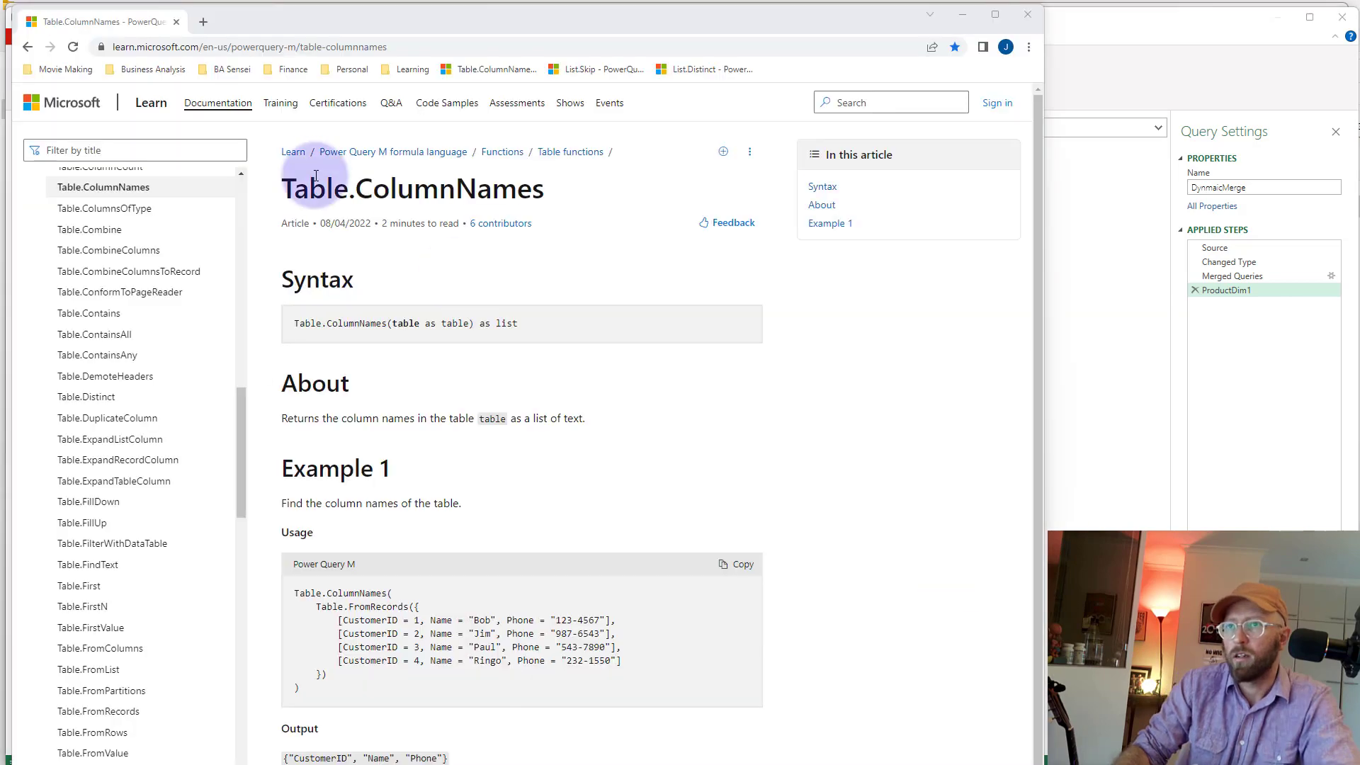
{"action": "left_click_drag", "start_coordinate": [287, 190], "coordinate": [529, 184]}
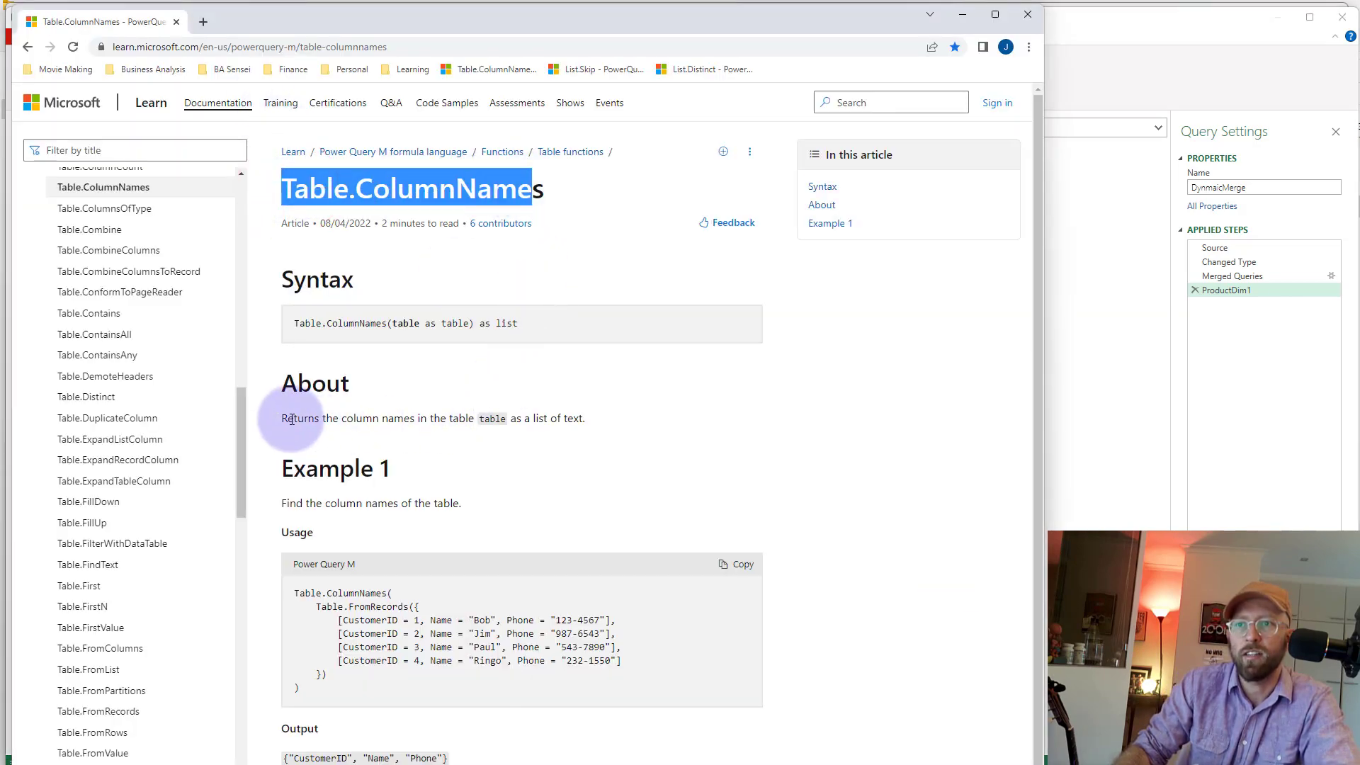
{"action": "left_click_drag", "start_coordinate": [287, 419], "coordinate": [618, 420]}
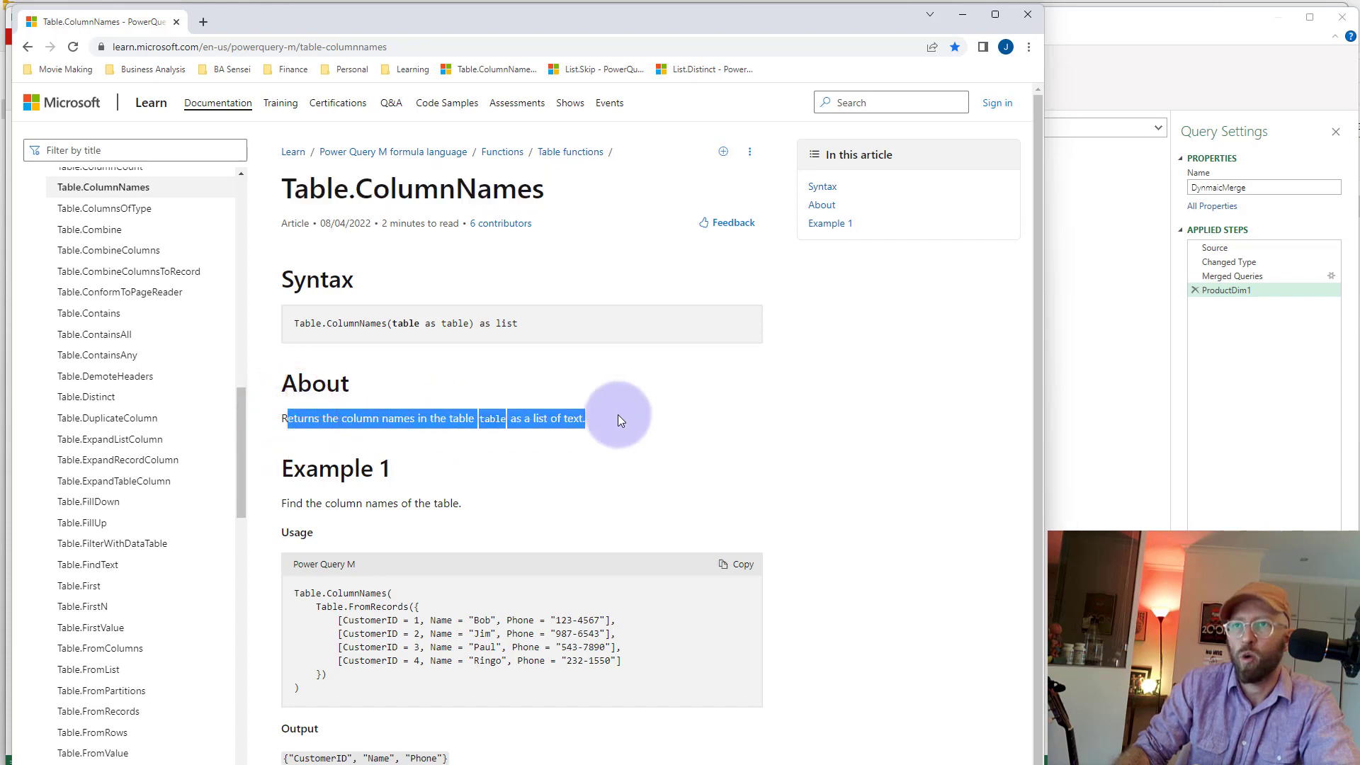
{"action": "left_click", "coordinate": [962, 22]}
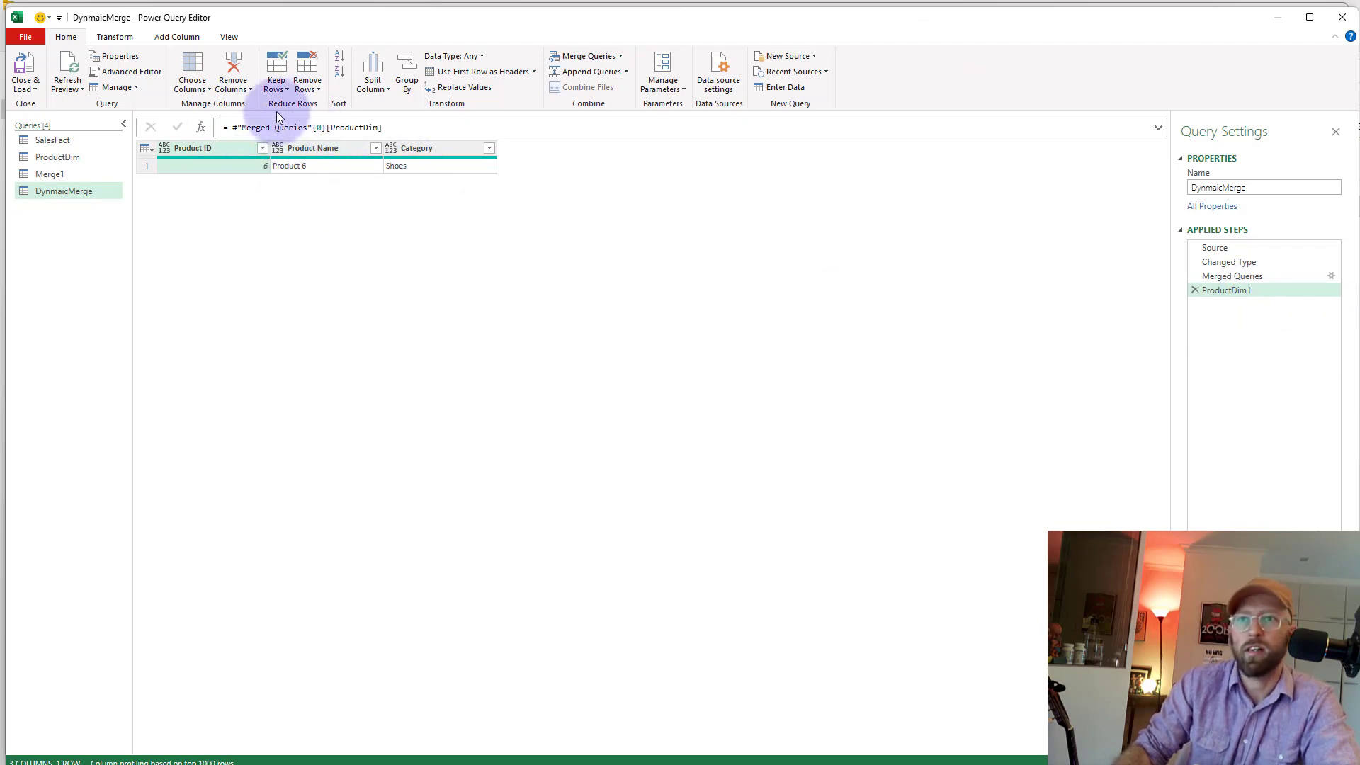
- Wrap #"Merged Queries"{0}[ProductDim] in Table.ColumnNames( ) to list Product ID, Product Name, Category
{"action": "left_click", "coordinate": [233, 127]}
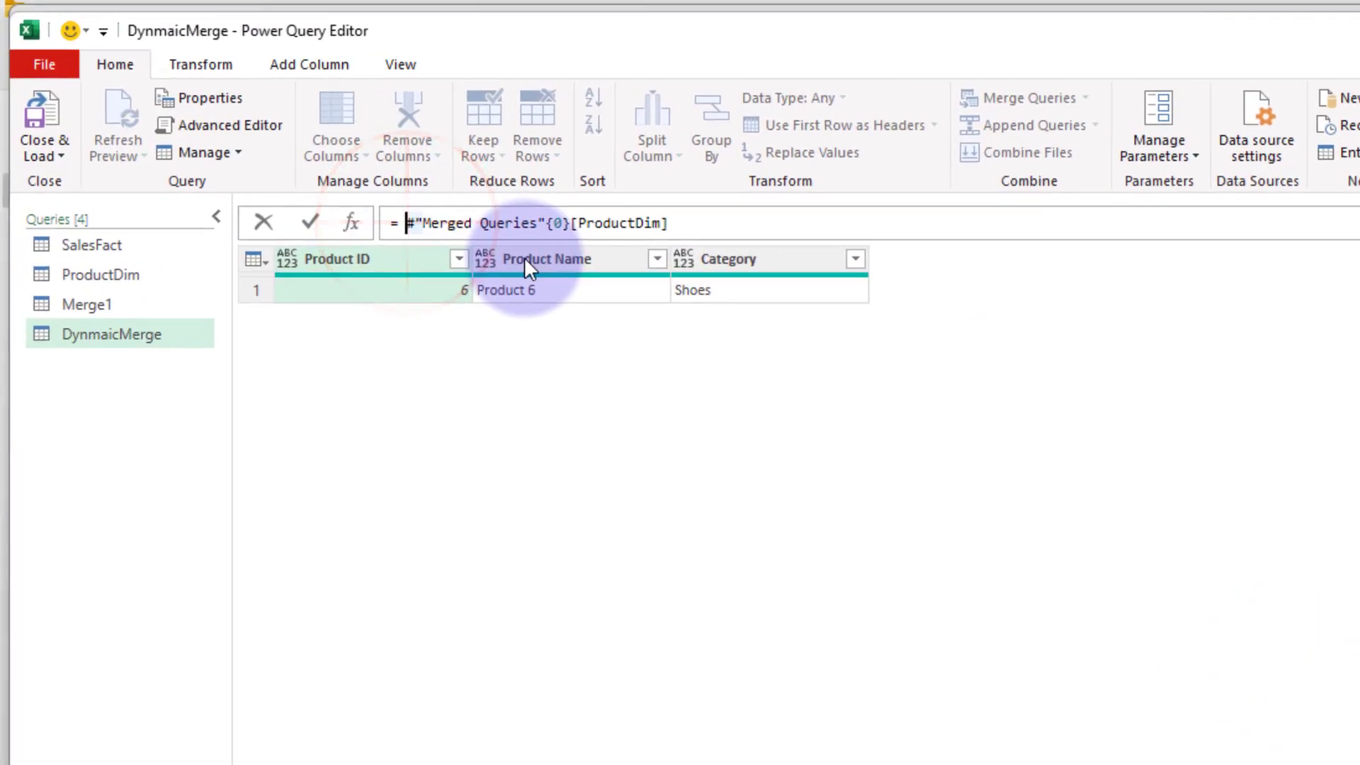
{"action": "type", "text": "Table."}
{"action": "type", "text": "Col"}
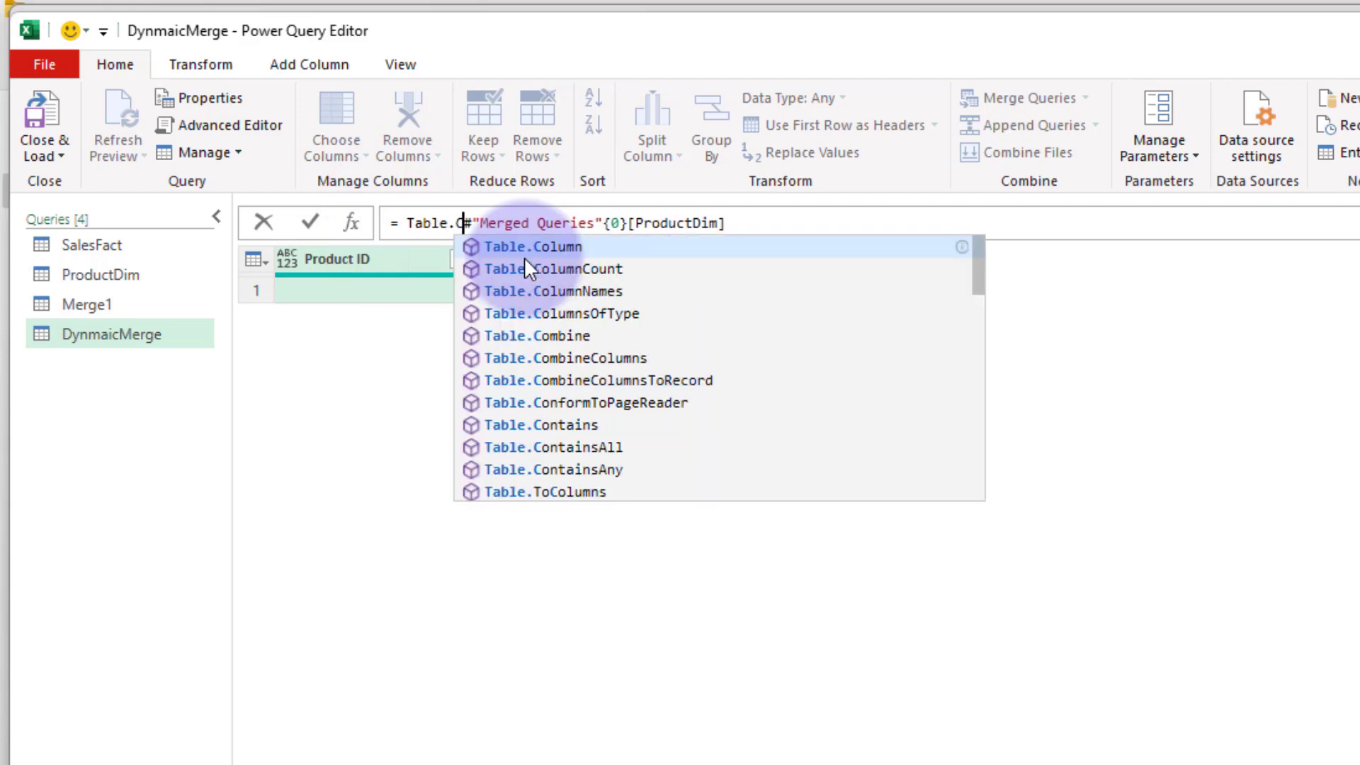
{"action": "key", "text": "Down"}
{"action": "key", "text": "Down"}
{"action": "key", "text": "Tab"}
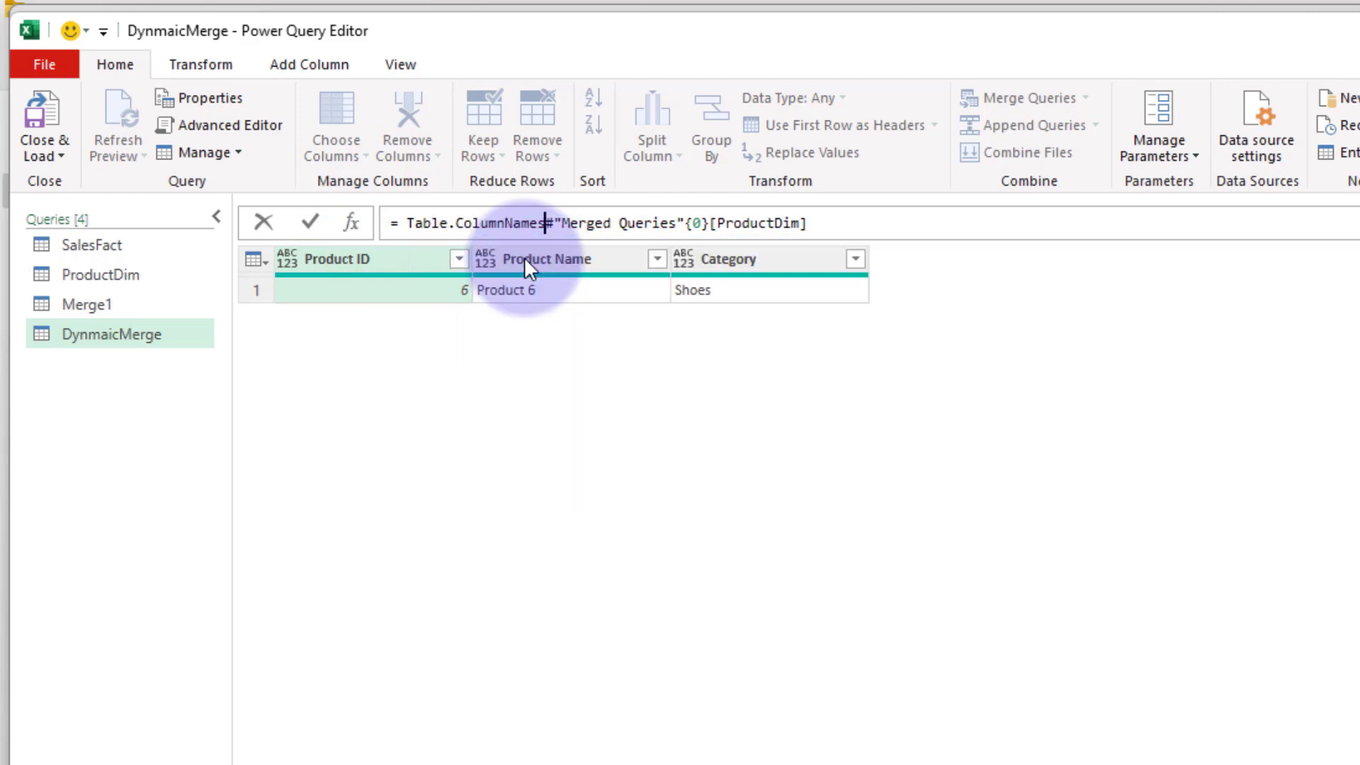
{"action": "type", "text": "("}
{"action": "left_click", "coordinate": [834, 228]}
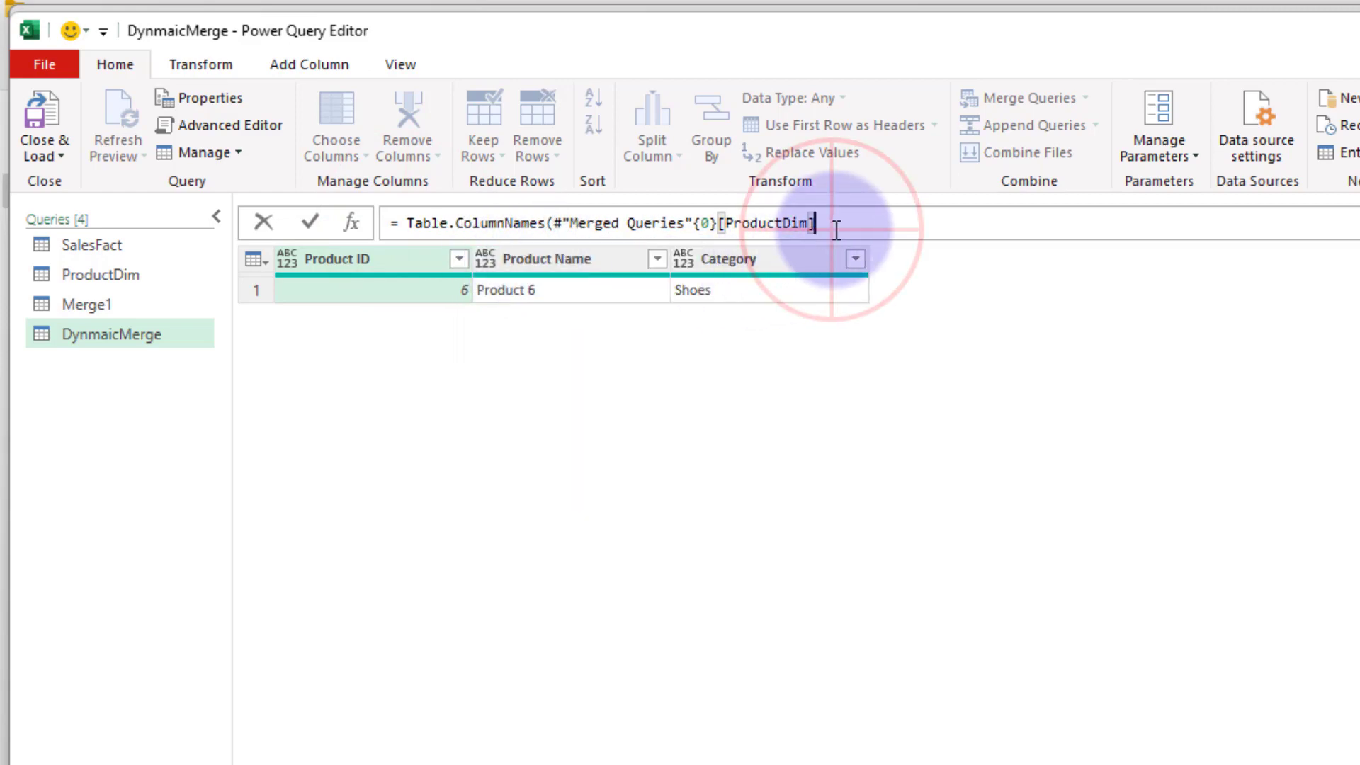
{"action": "key", "text": "Return"}
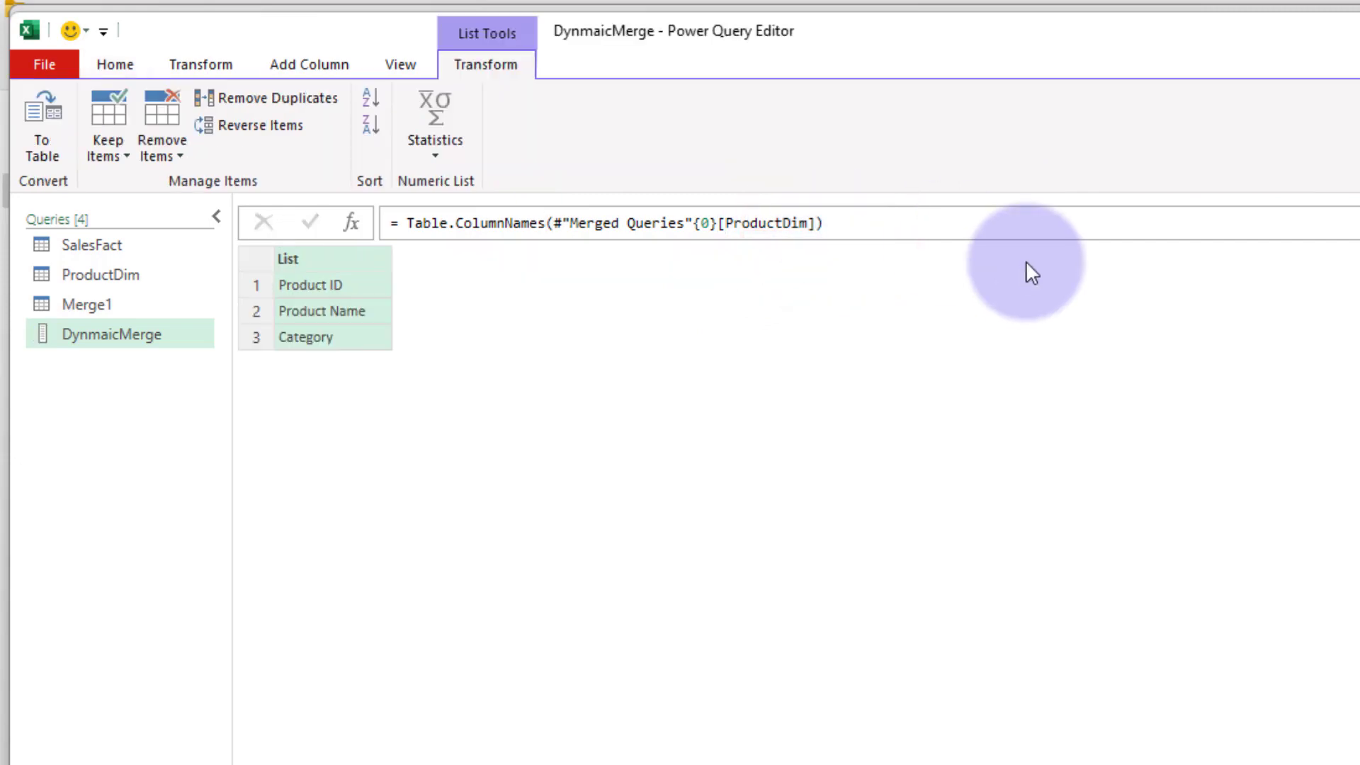
{"action": "left_click", "coordinate": [994, 336]}
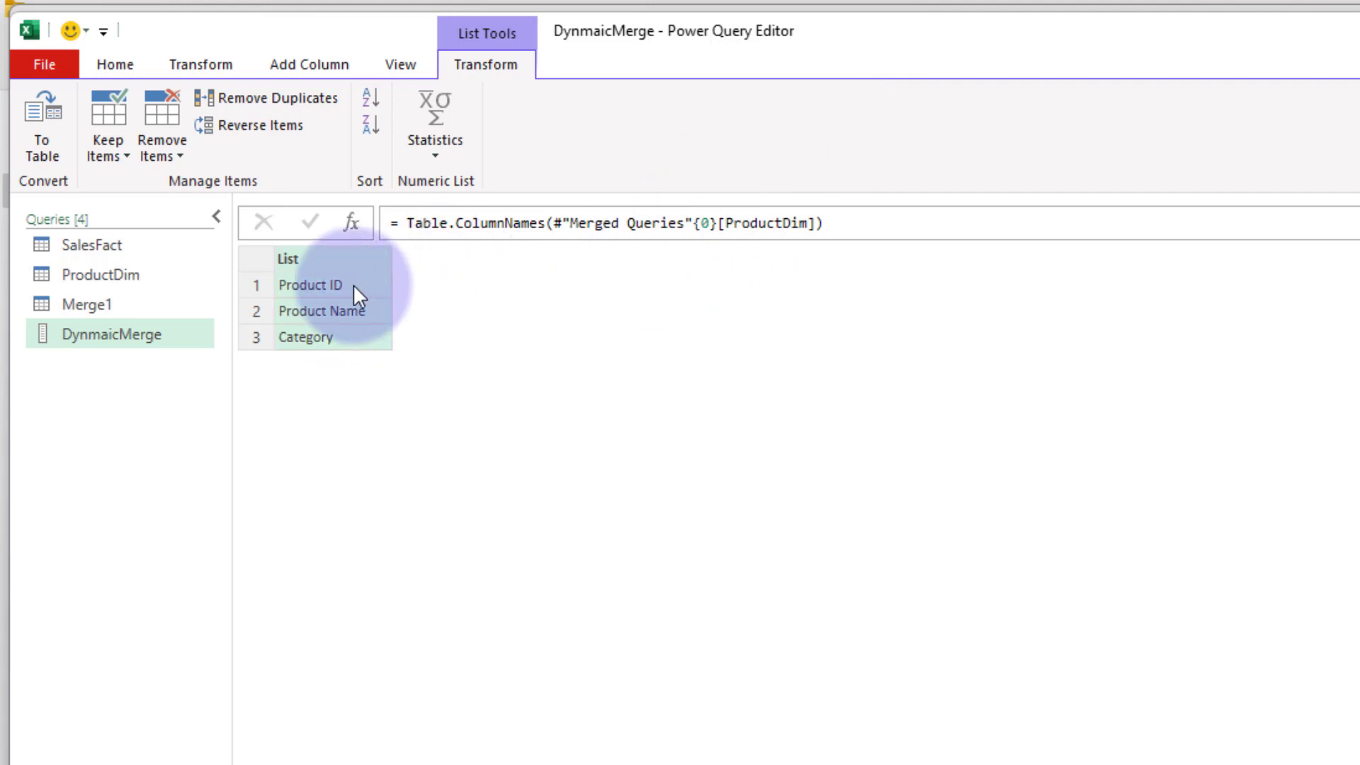
- Read the List.Skip documentation in the browser
{"action": "key", "text": "alt+Tab"}
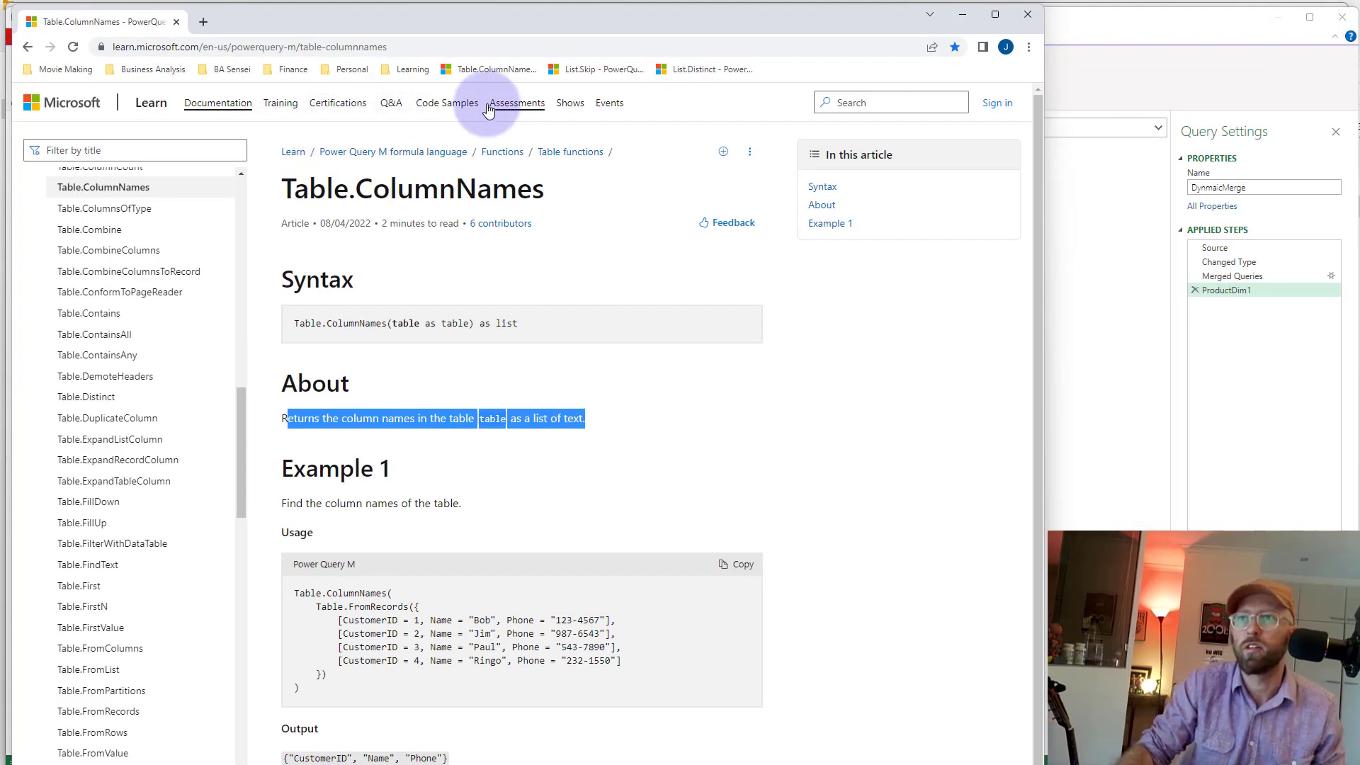
{"action": "key", "text": "alt+Left"}
{"action": "scroll", "coordinate": [385, 222], "scroll_direction": "down", "scroll_amount": 1}
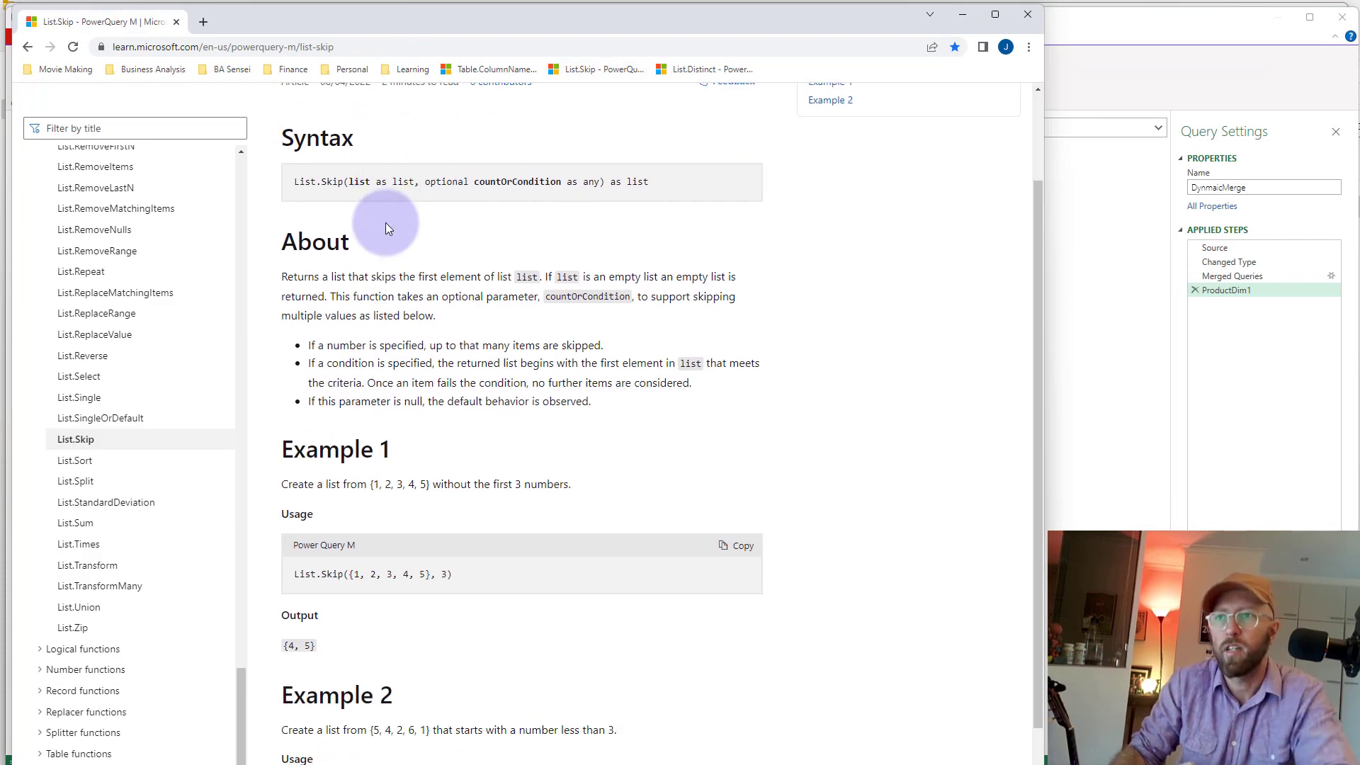
{"action": "scroll", "coordinate": [382, 153], "scroll_direction": "down", "scroll_amount": 1}
{"action": "scroll", "coordinate": [416, 222], "scroll_direction": "up", "scroll_amount": 1}
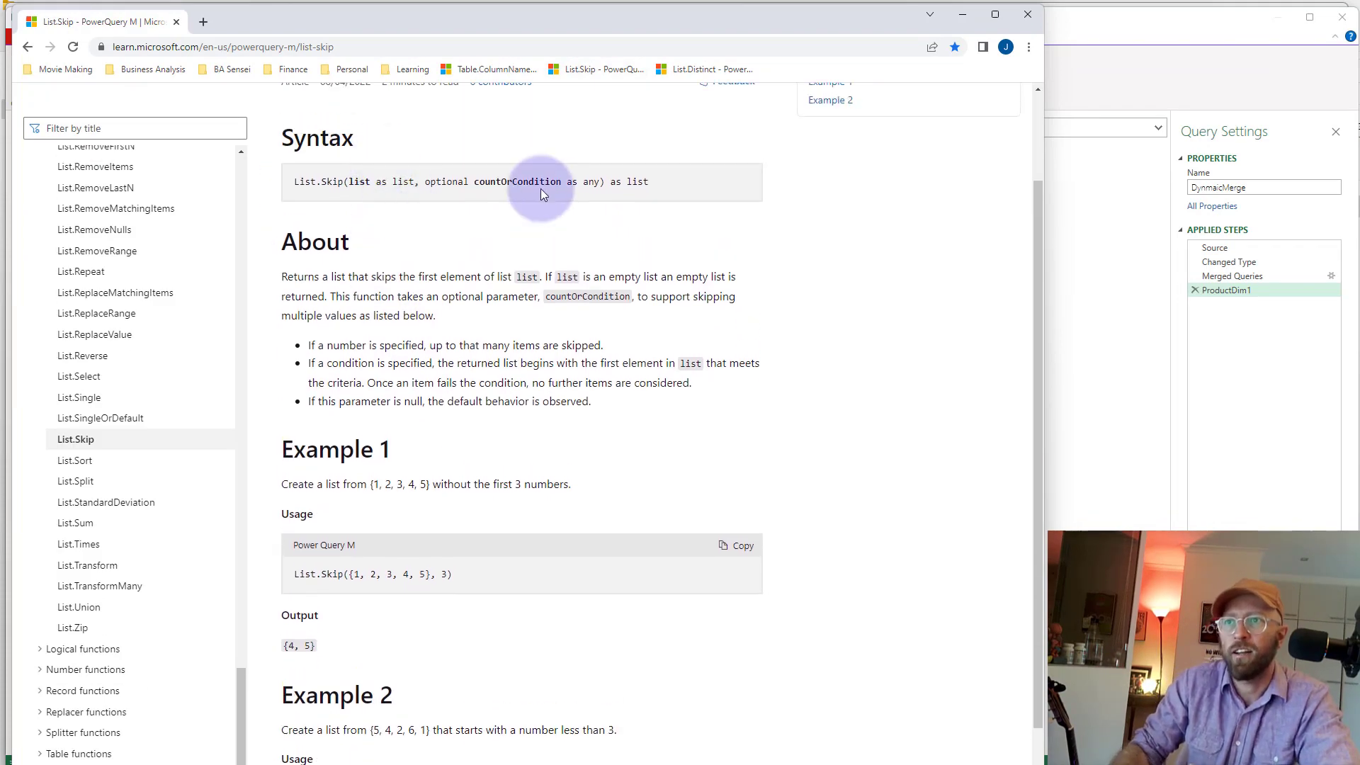
{"action": "scroll", "coordinate": [595, 204], "scroll_direction": "up", "scroll_amount": 4}
- Wrap the formula in List.Skip(...,1), leaving only Product Name and Category
{"action": "left_click", "coordinate": [1054, 28]}
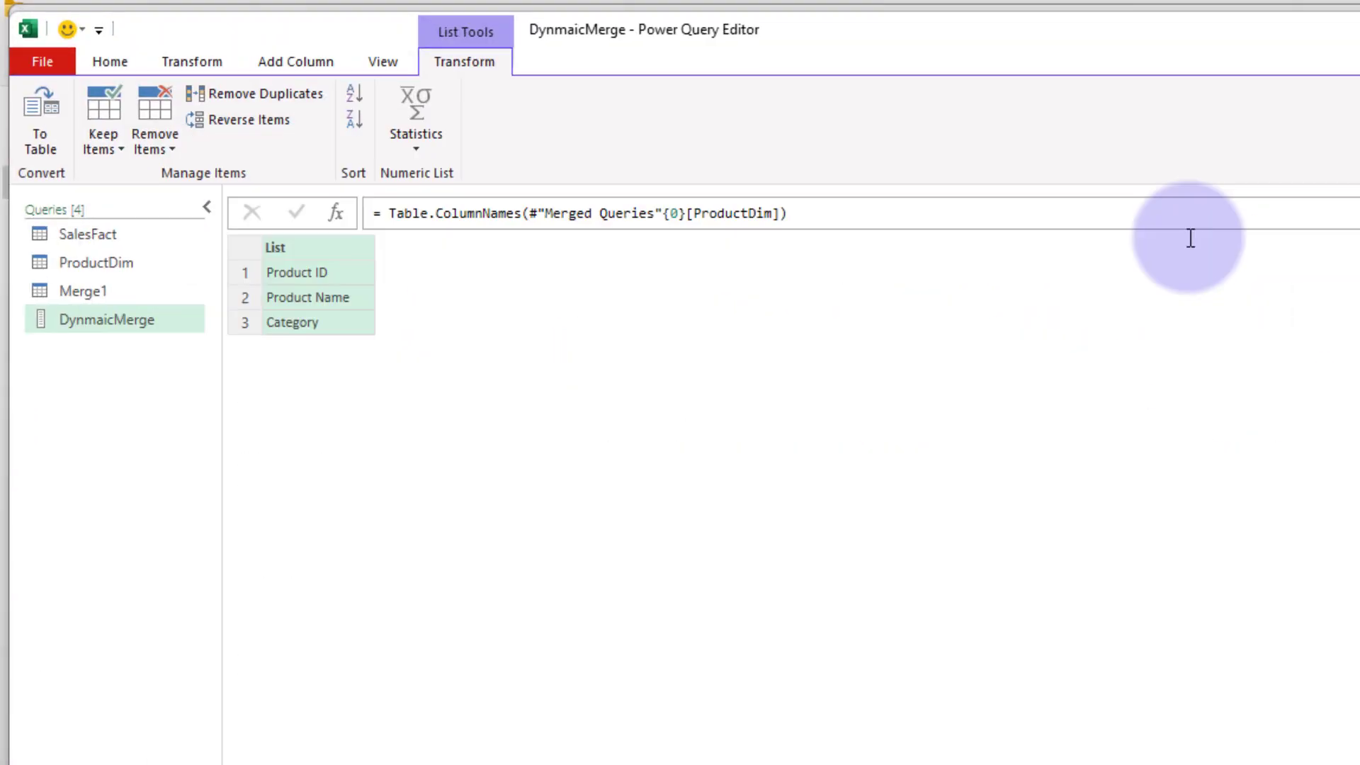
{"action": "left_click", "coordinate": [416, 224]}
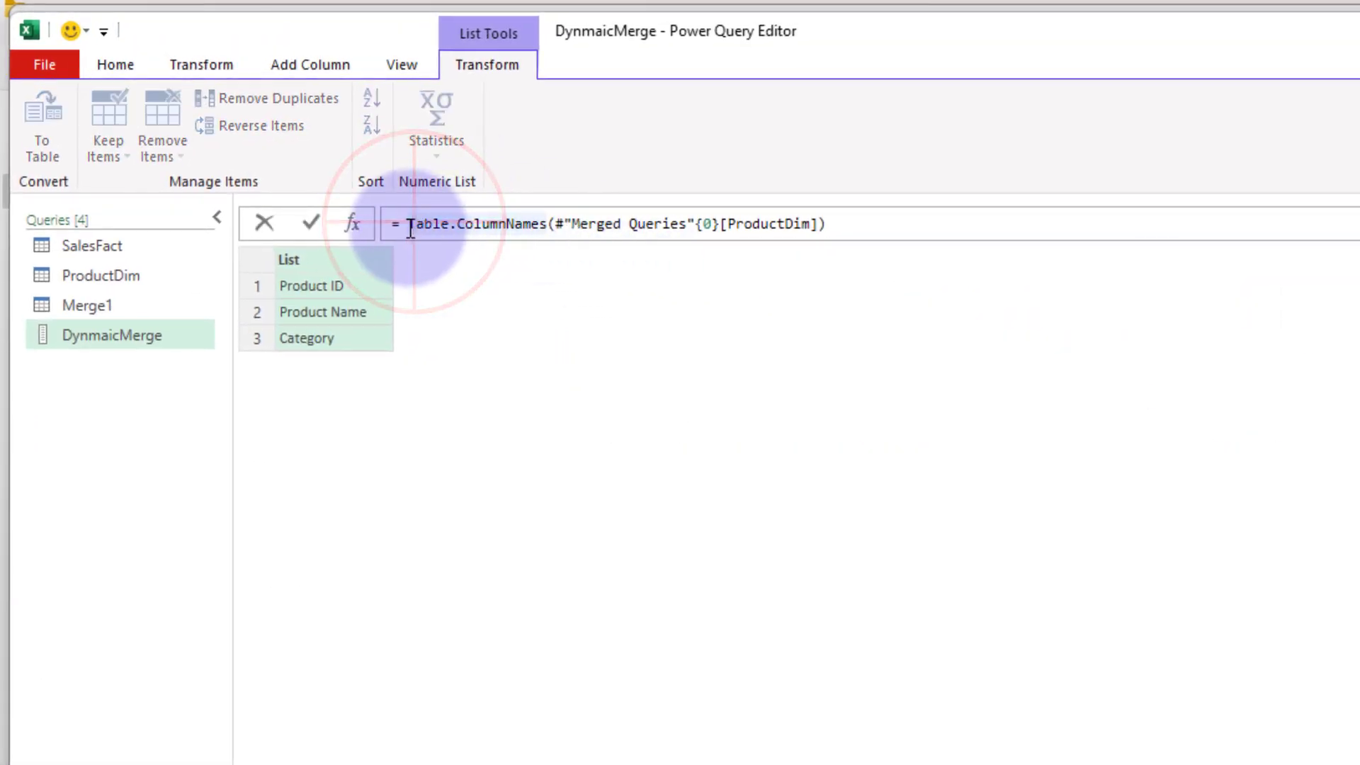
{"action": "key", "text": "Left"}
{"action": "type", "text": "L"}
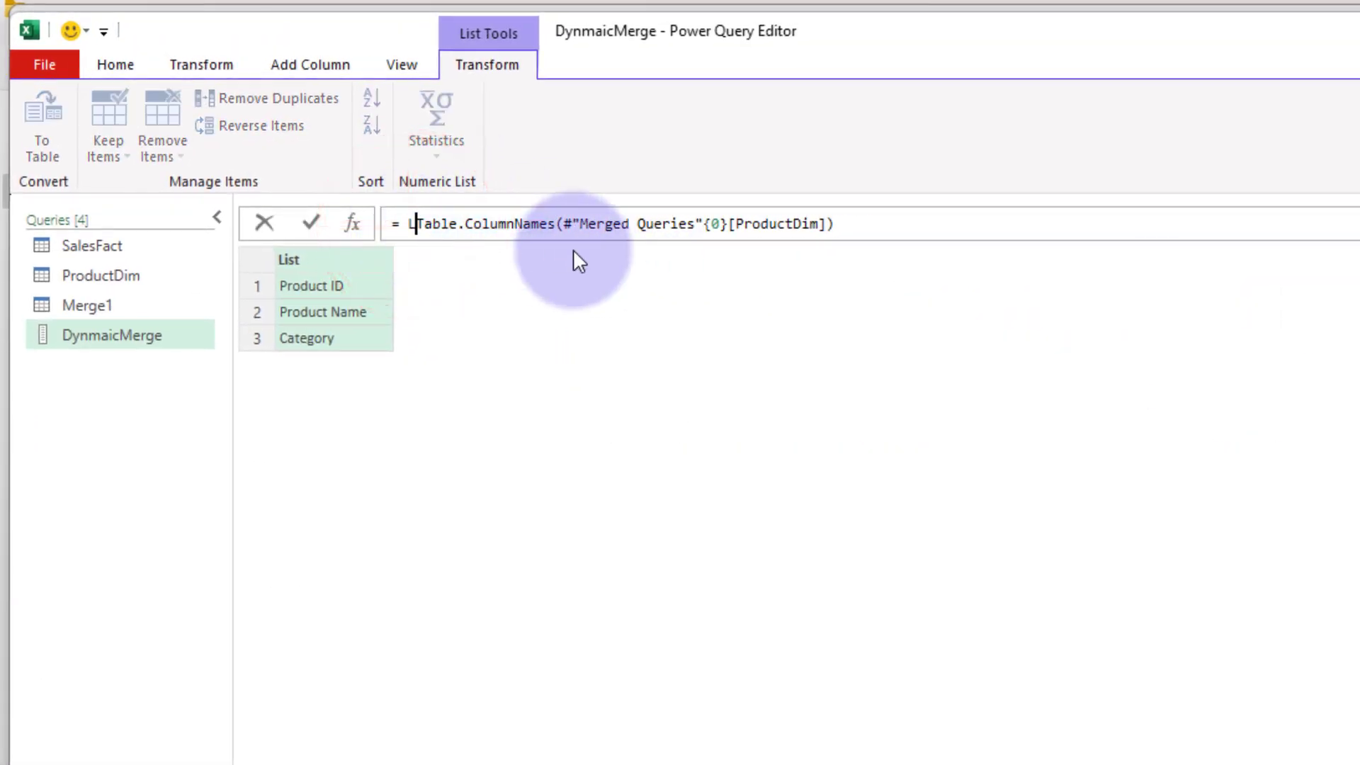
{"action": "type", "text": "ist.Skip"}
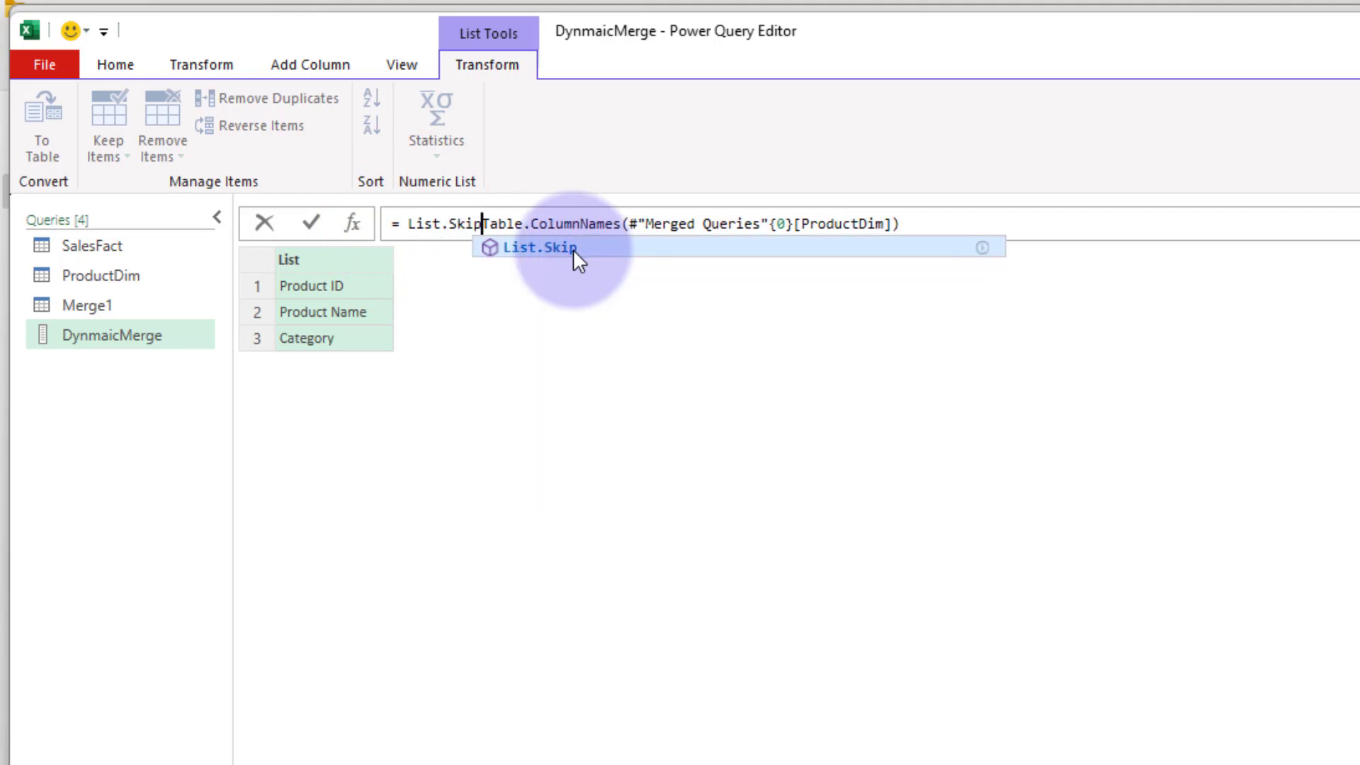
{"action": "type", "text": "("}
{"action": "left_click", "coordinate": [932, 224]}
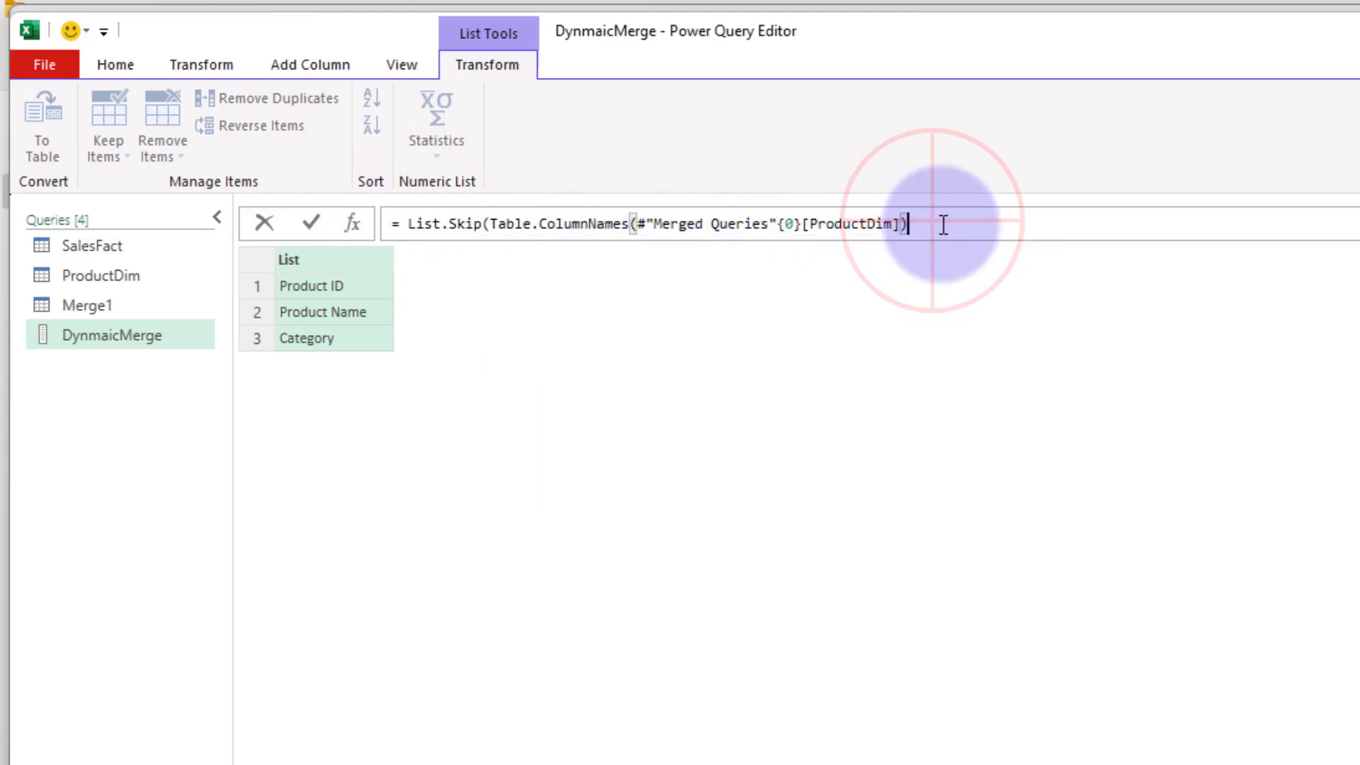
{"action": "type", "text": ",1)"}
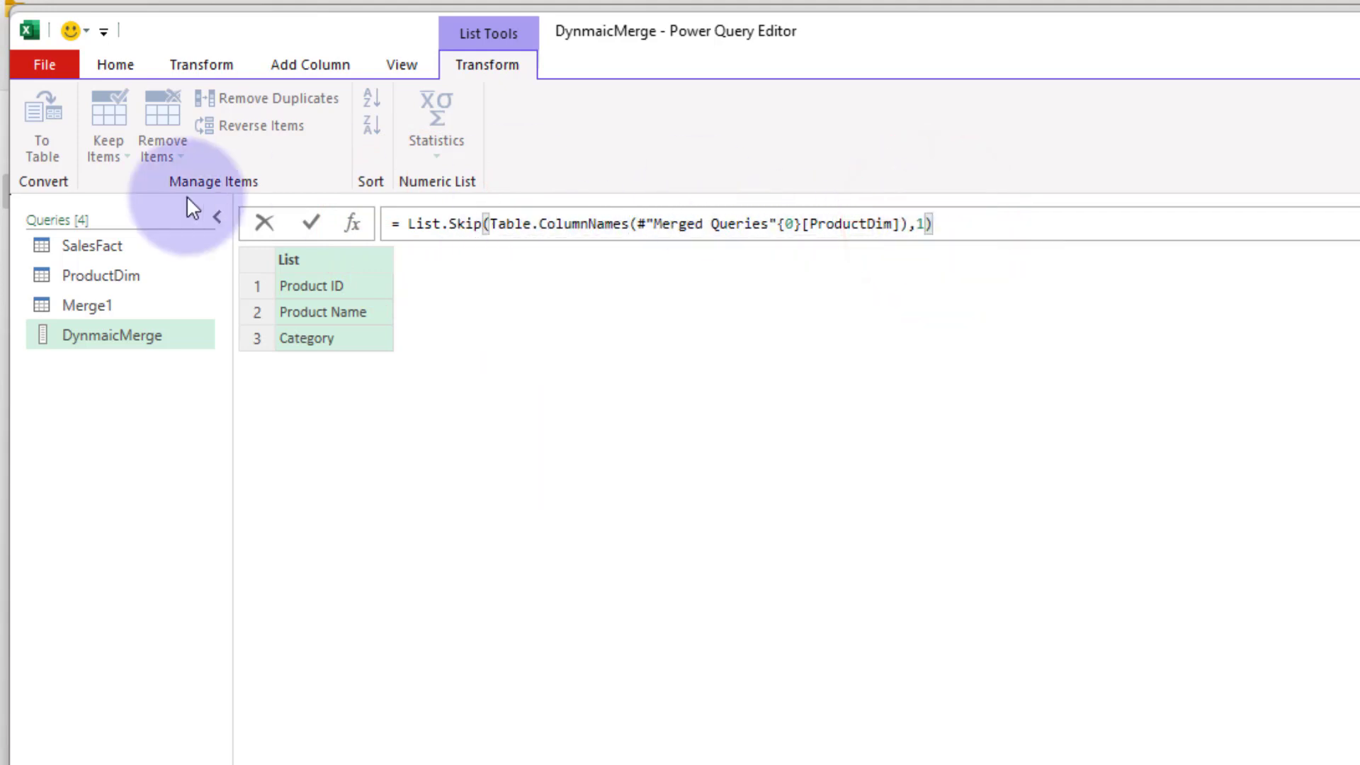
{"action": "left_click", "coordinate": [422, 314]}
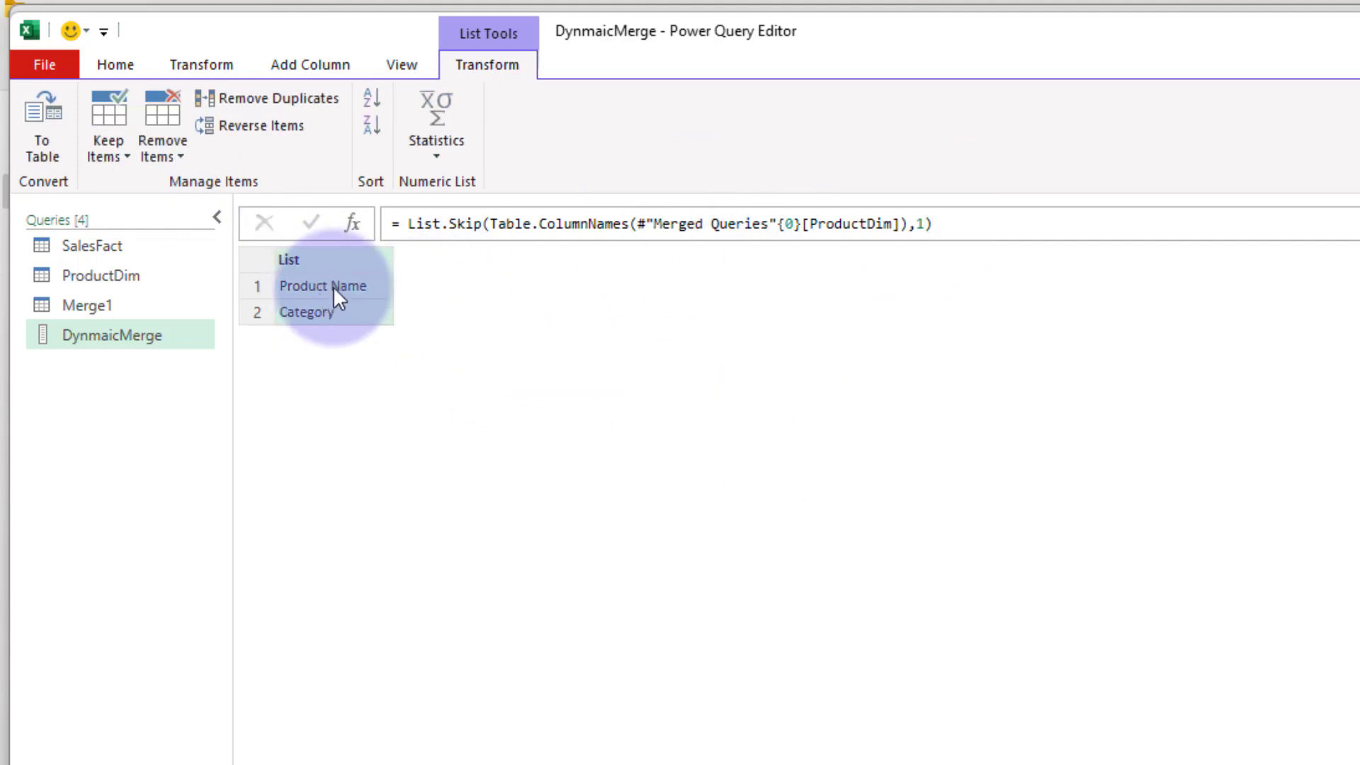
- Copy the full List.Skip formula text
{"action": "left_click_drag", "start_coordinate": [932, 226], "coordinate": [410, 234]}
{"action": "key", "text": "ctrl+c"}
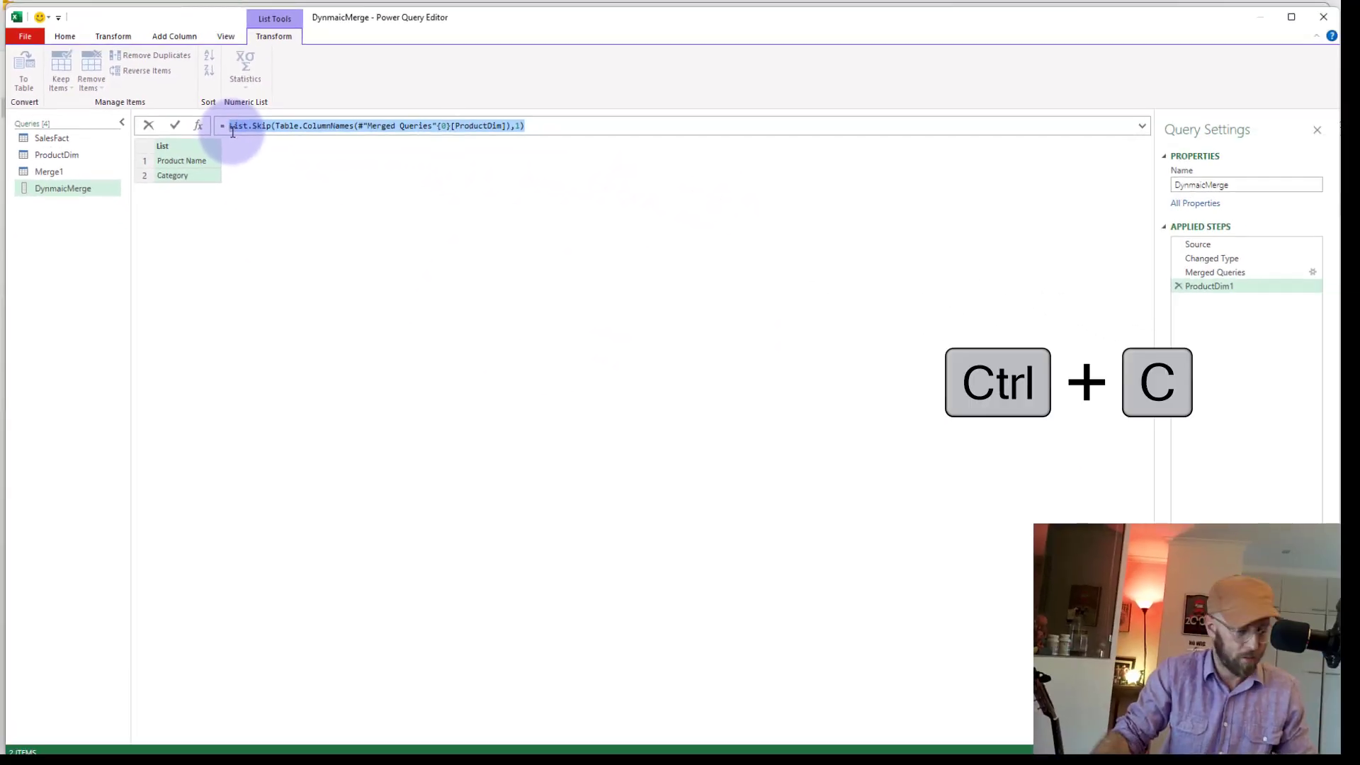
{"action": "left_click", "coordinate": [1175, 285]}
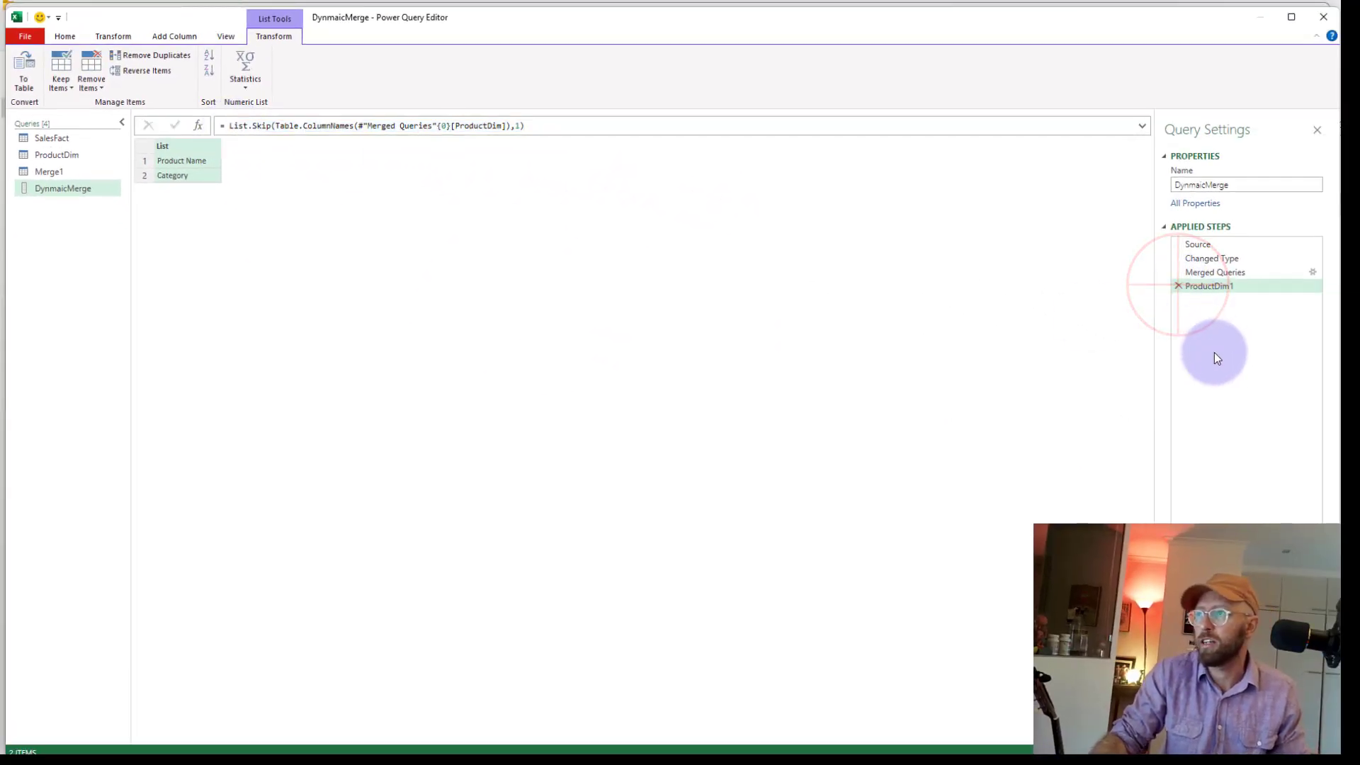
- Delete the ProductDim1 step and re-expand ProductDim into Product Name and Category
{"action": "left_click", "coordinate": [1178, 285]}
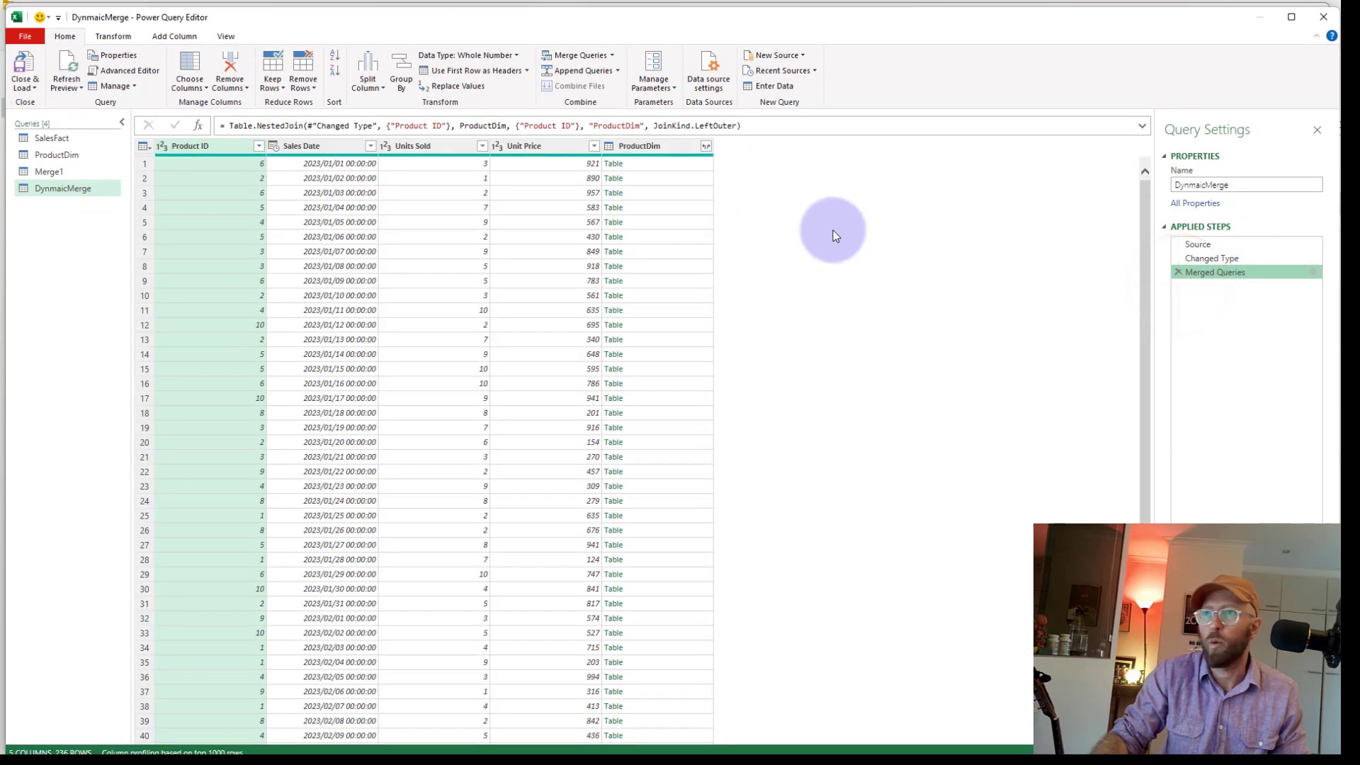
{"action": "left_click", "coordinate": [705, 146]}
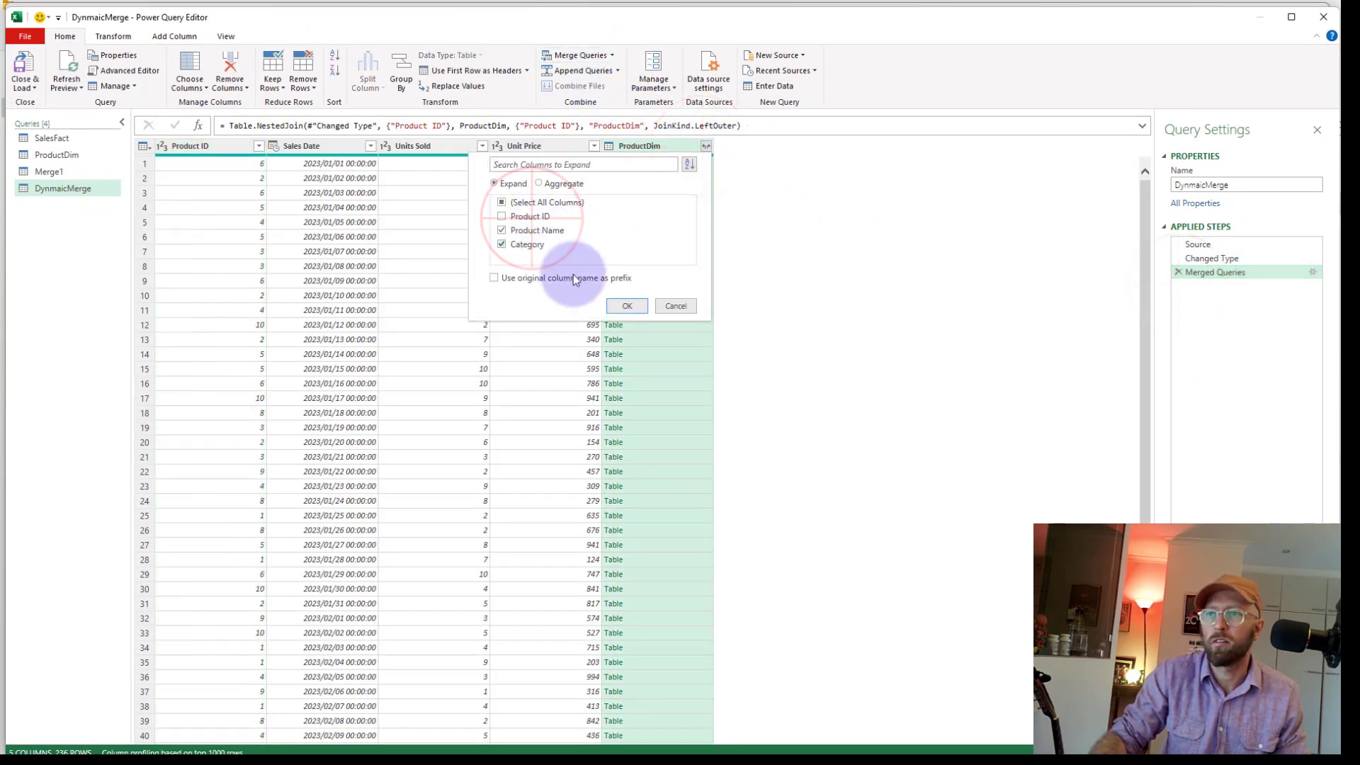
{"action": "left_click", "coordinate": [626, 305]}
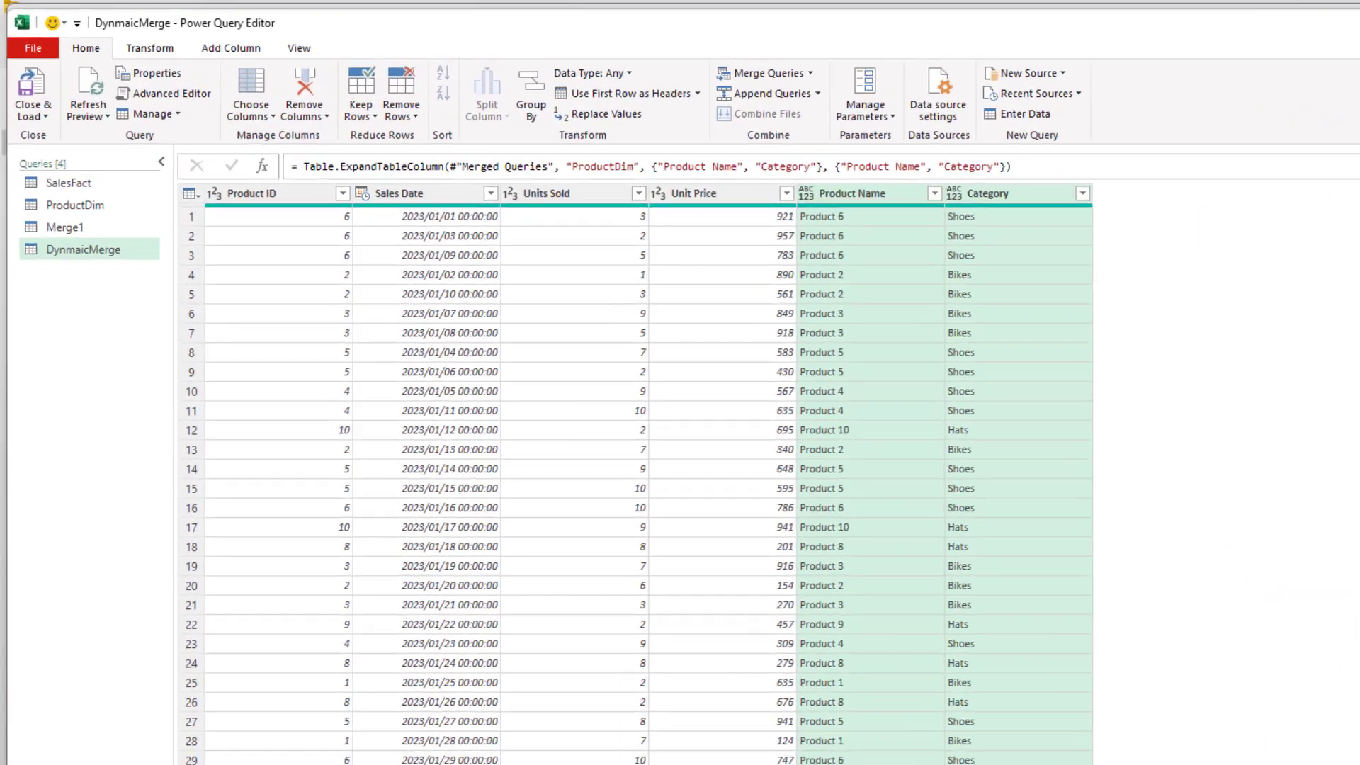
- Replace both fixed column lists with the pasted List.Skip(Table.ColumnNames(...),1) expression
{"action": "left_click", "coordinate": [655, 172]}
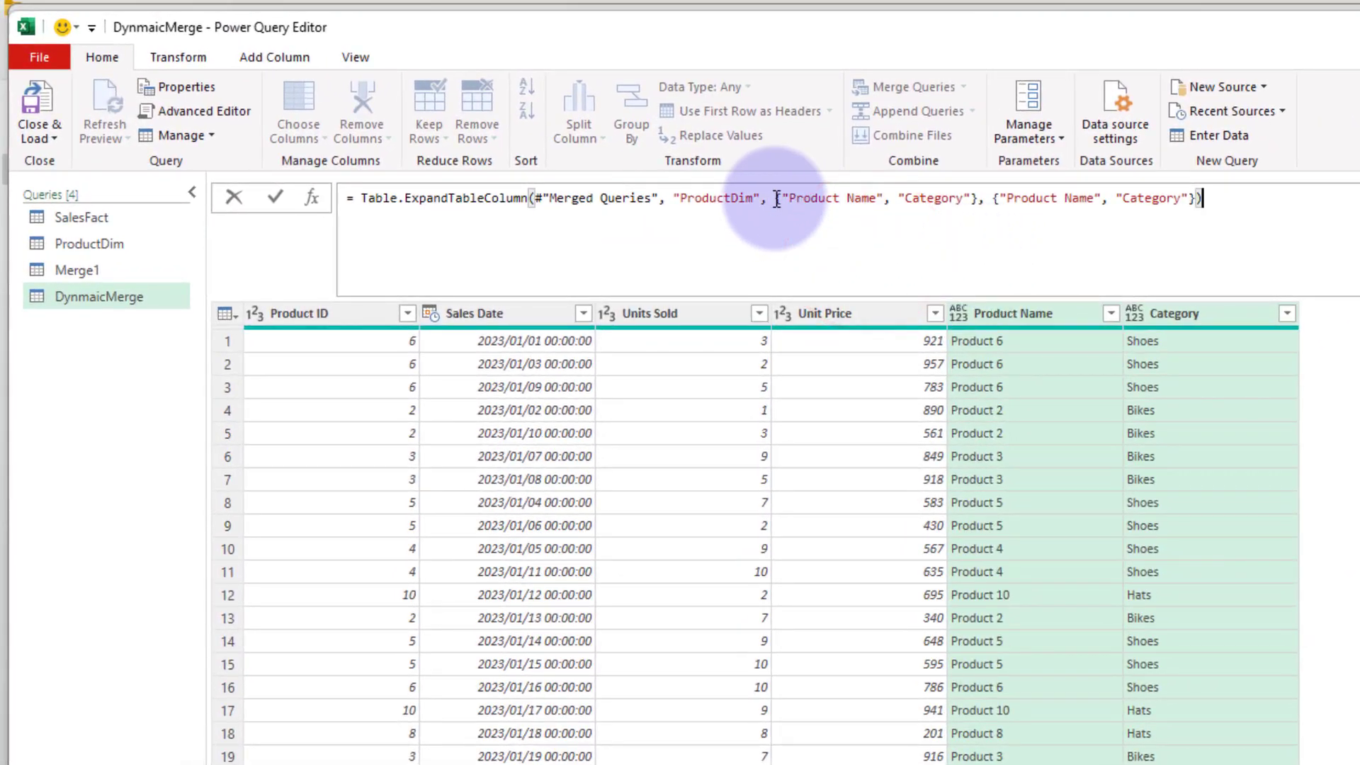
{"action": "left_click_drag", "start_coordinate": [777, 200], "coordinate": [975, 203]}
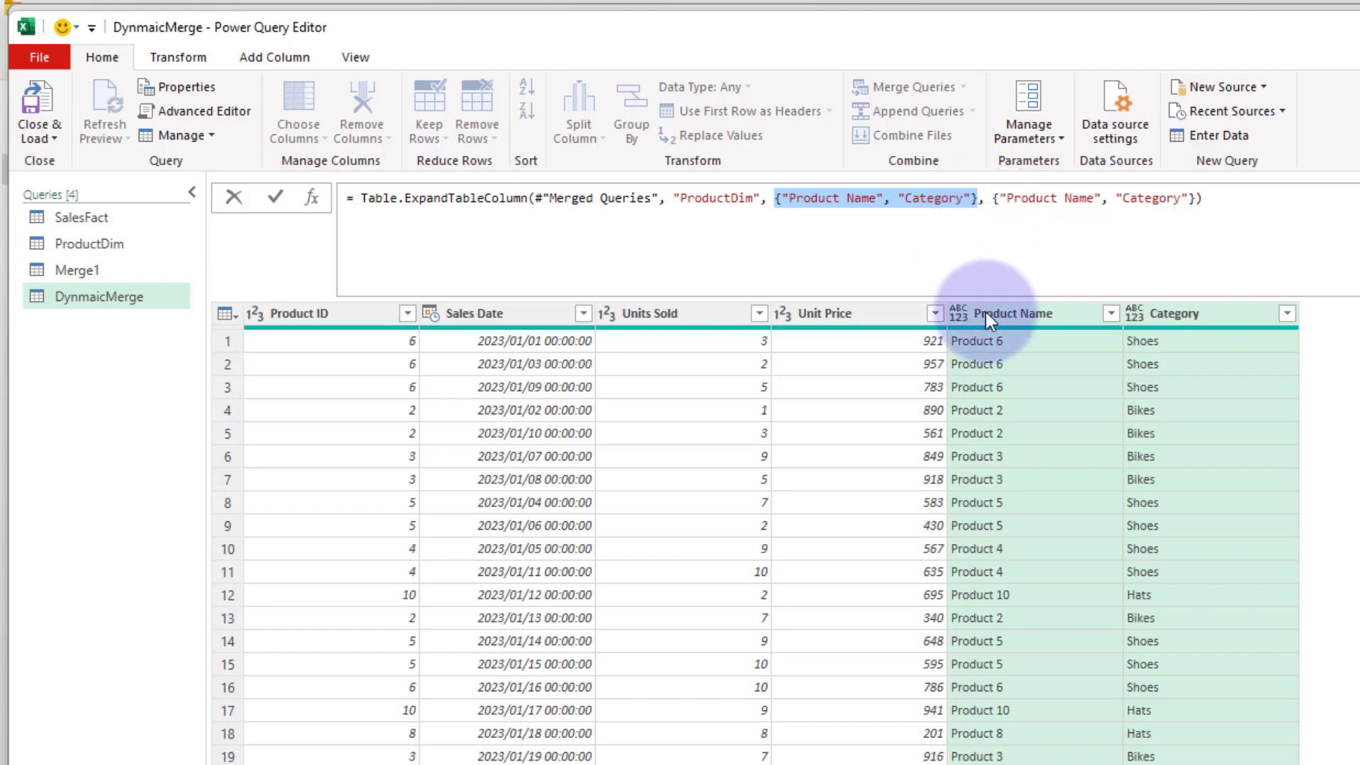
{"action": "key", "text": "ctrl+v"}
{"action": "left_click_drag", "start_coordinate": [1233, 200], "coordinate": [1356, 198]}
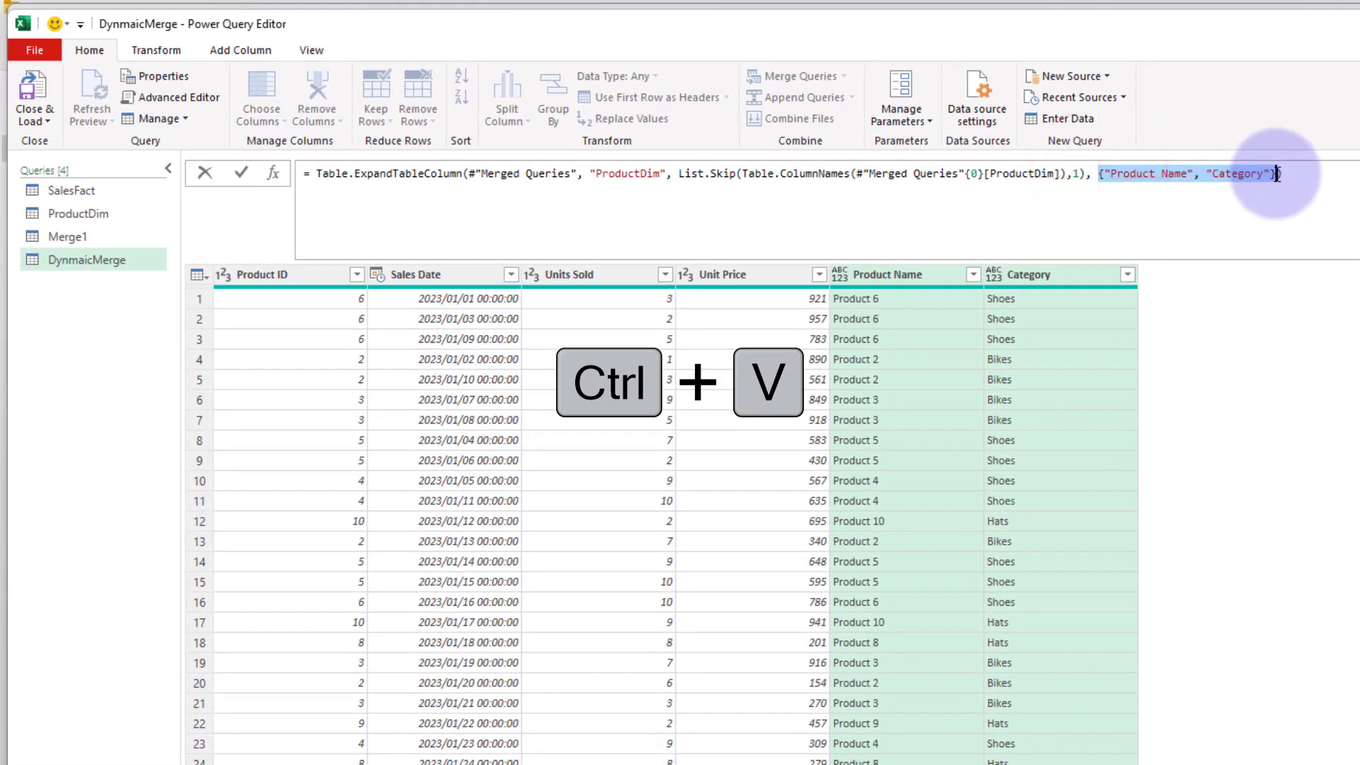
{"action": "key", "text": "ctrl+v"}
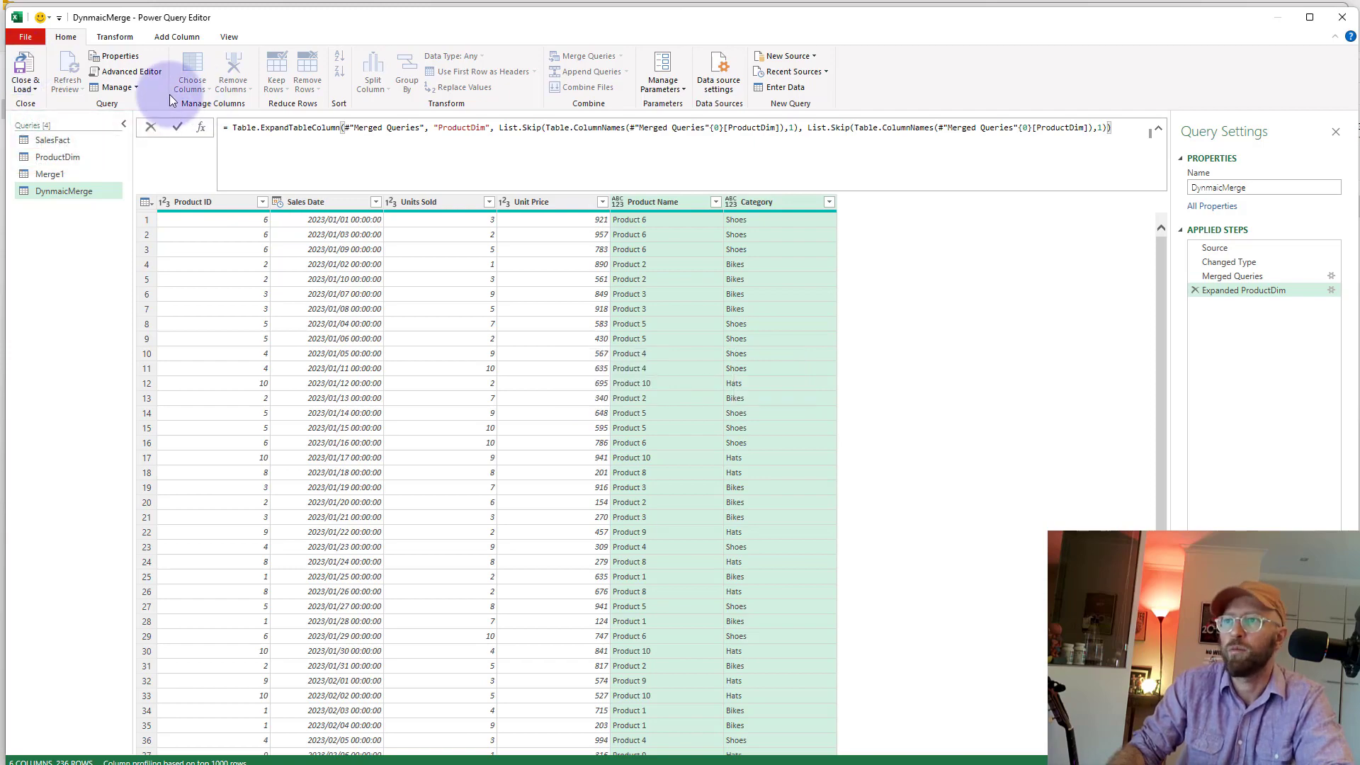
- Load the DynmaicMerge query as a table on the existing worksheet at cell Q12
{"action": "left_click", "coordinate": [36, 92]}
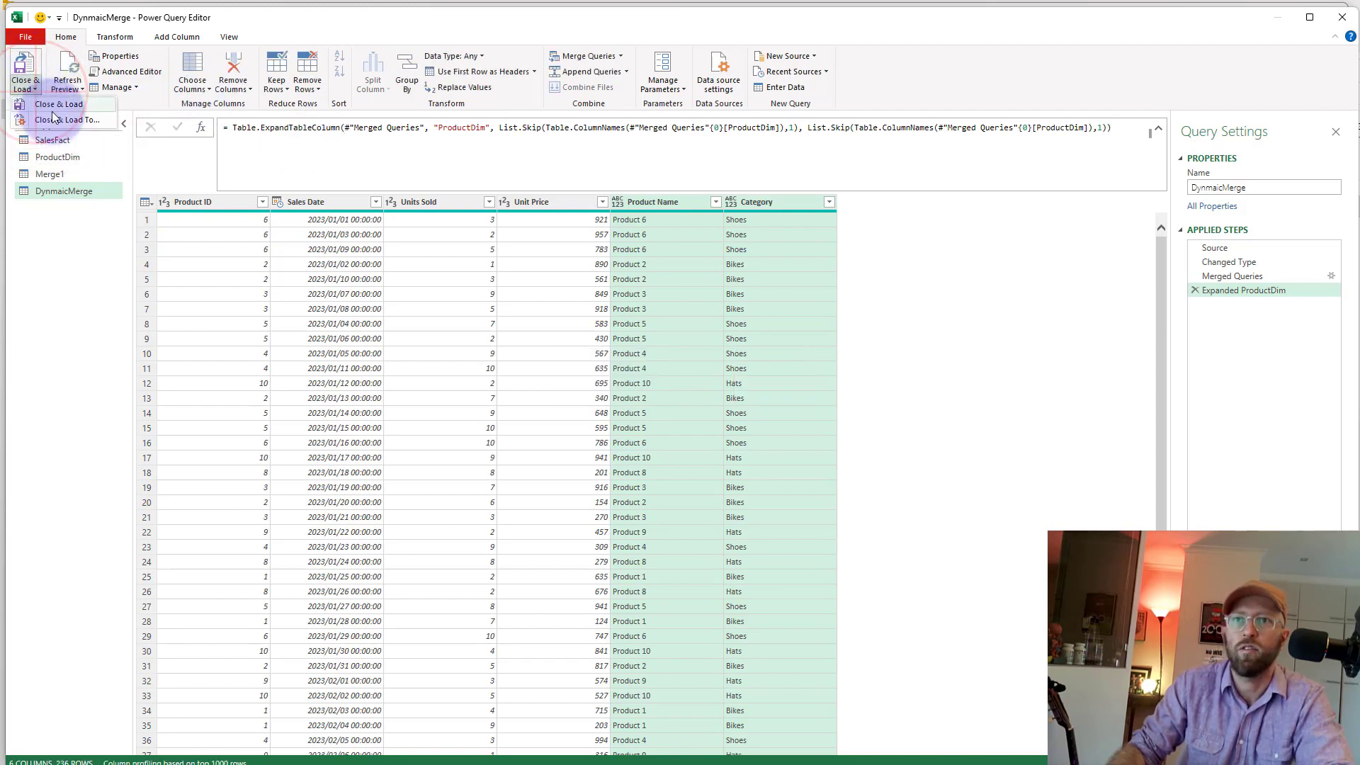
{"action": "left_click", "coordinate": [58, 120]}
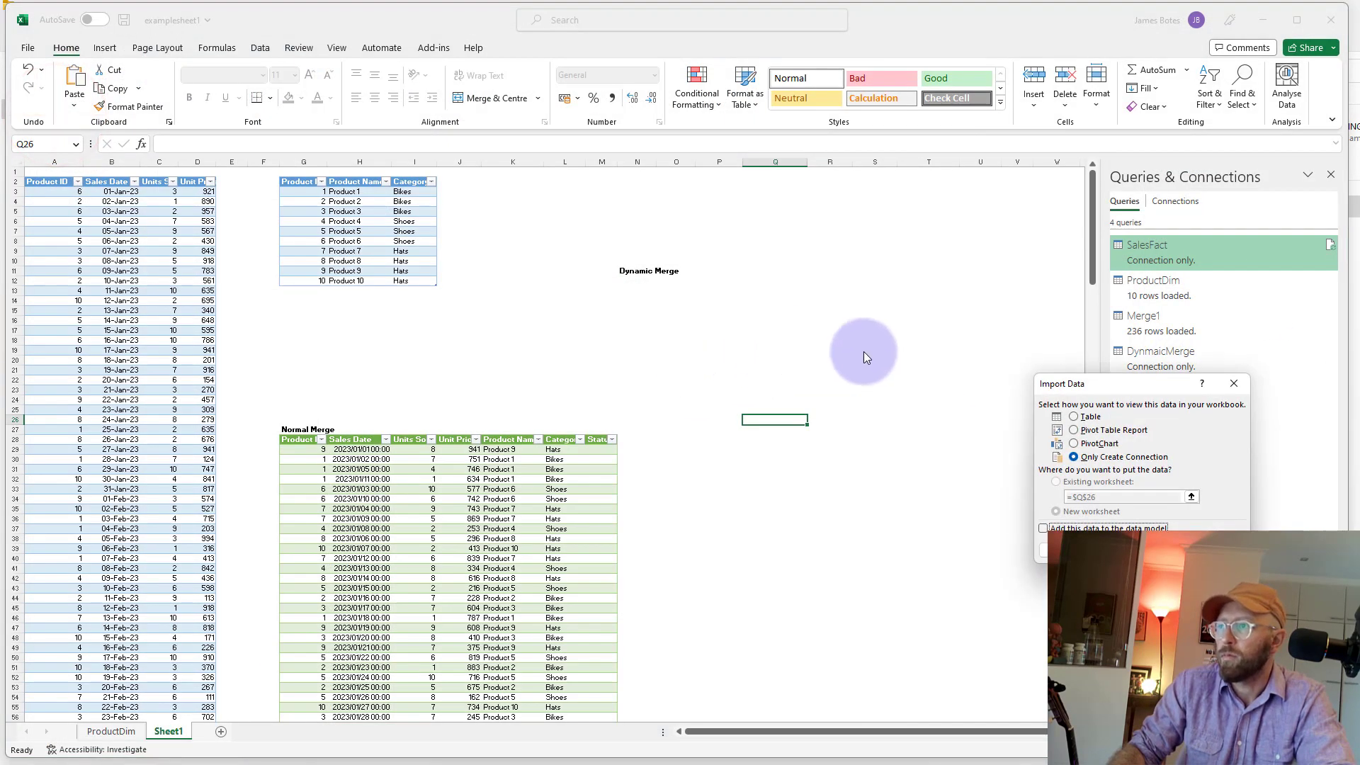
{"action": "left_click", "coordinate": [1090, 418]}
{"action": "left_click", "coordinate": [1087, 484]}
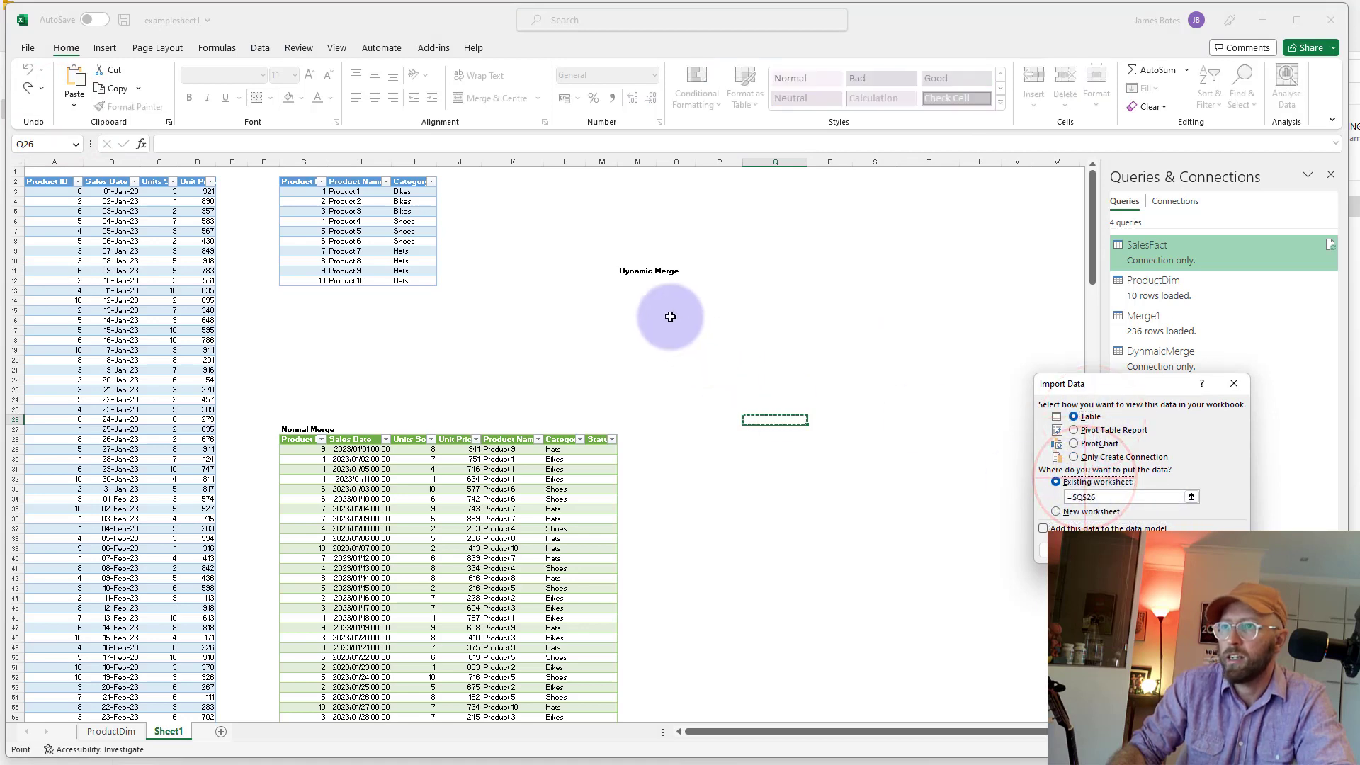
{"action": "left_click", "coordinate": [761, 283]}
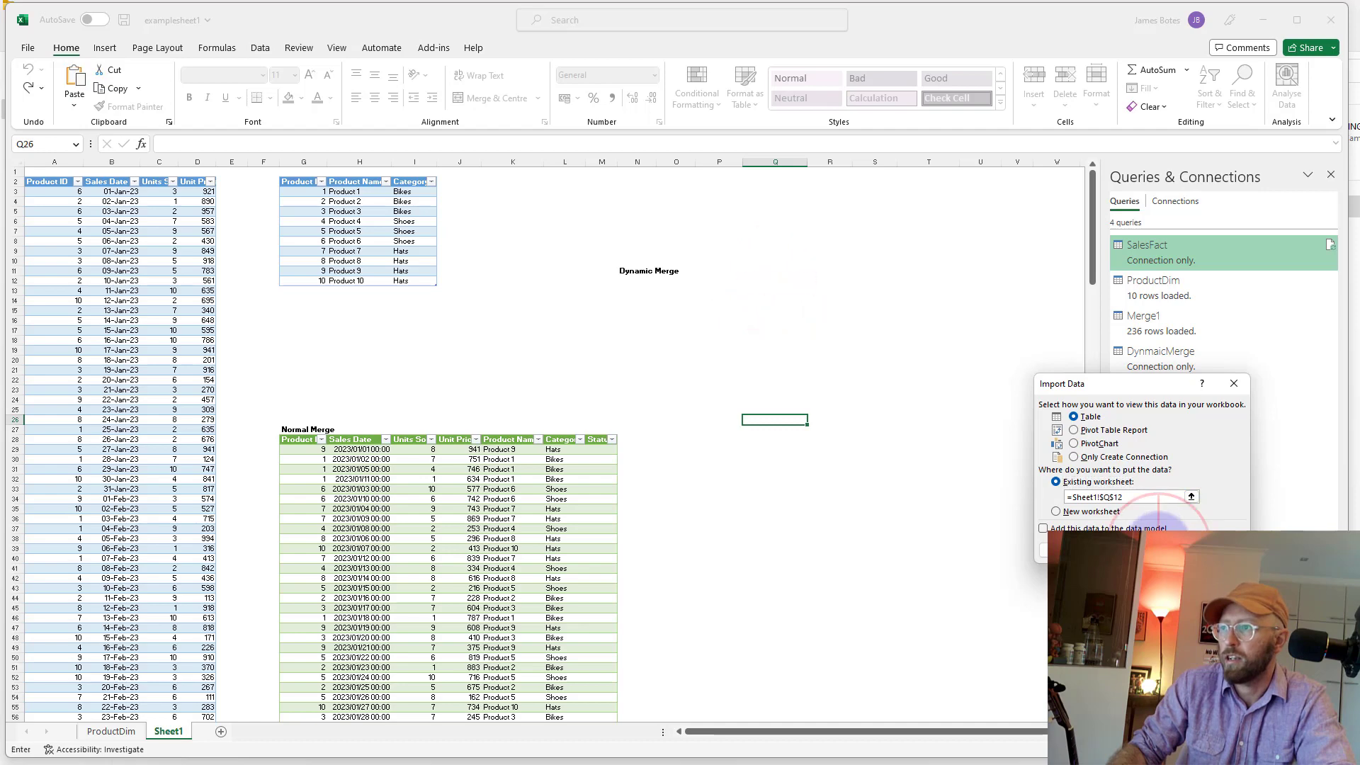
{"action": "left_click", "coordinate": [1161, 545]}
- Add a status3 header in J2 beside the product table and fill short test values down the column
{"action": "left_click", "coordinate": [1330, 174]}
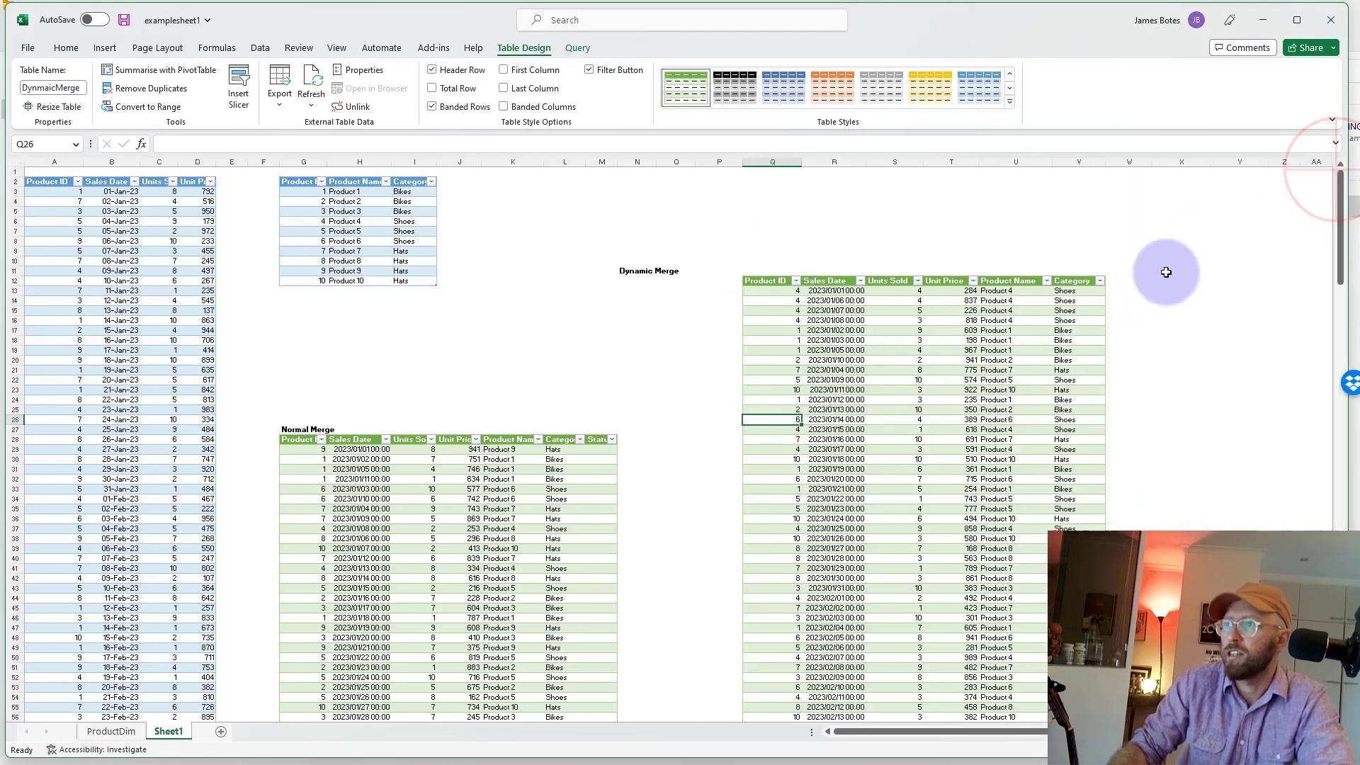
{"action": "left_click", "coordinate": [459, 330]}
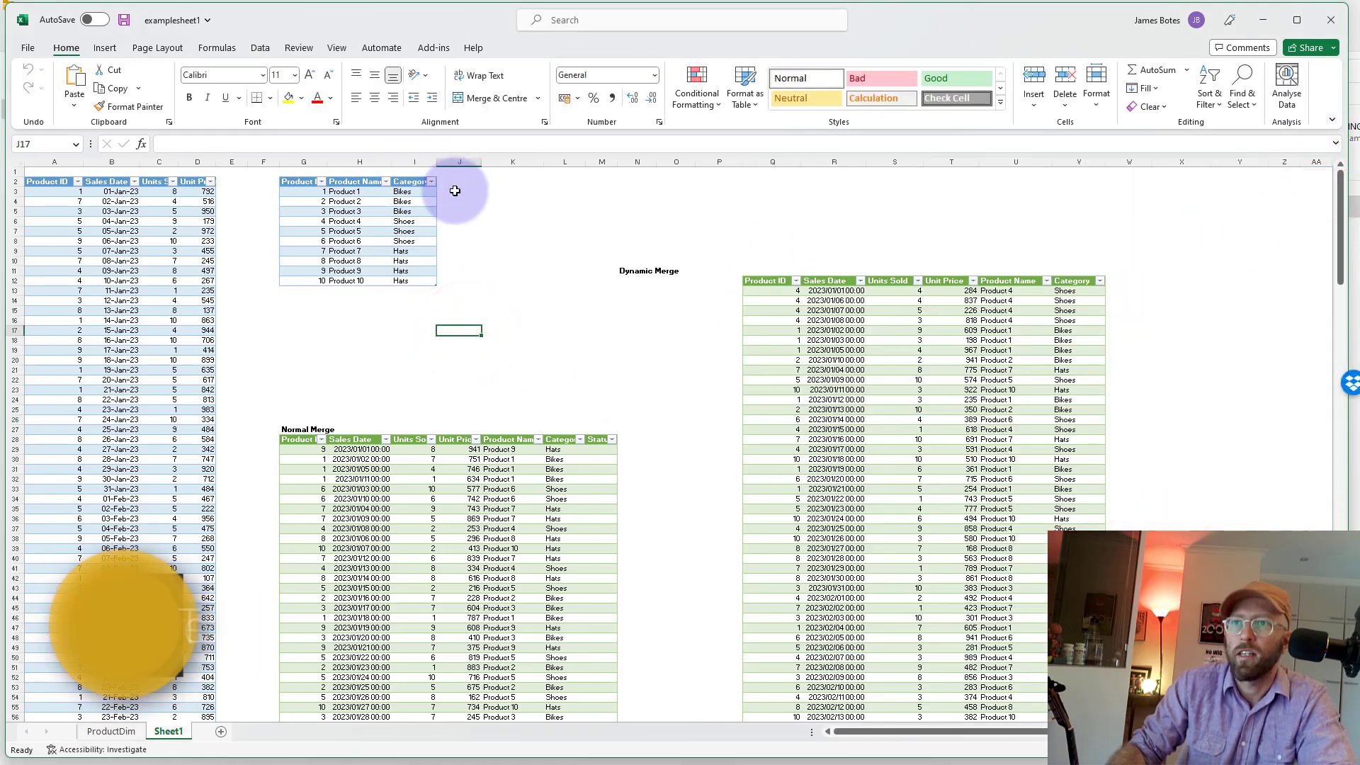
{"action": "left_click", "coordinate": [444, 182]}
{"action": "type", "text": "status3"}
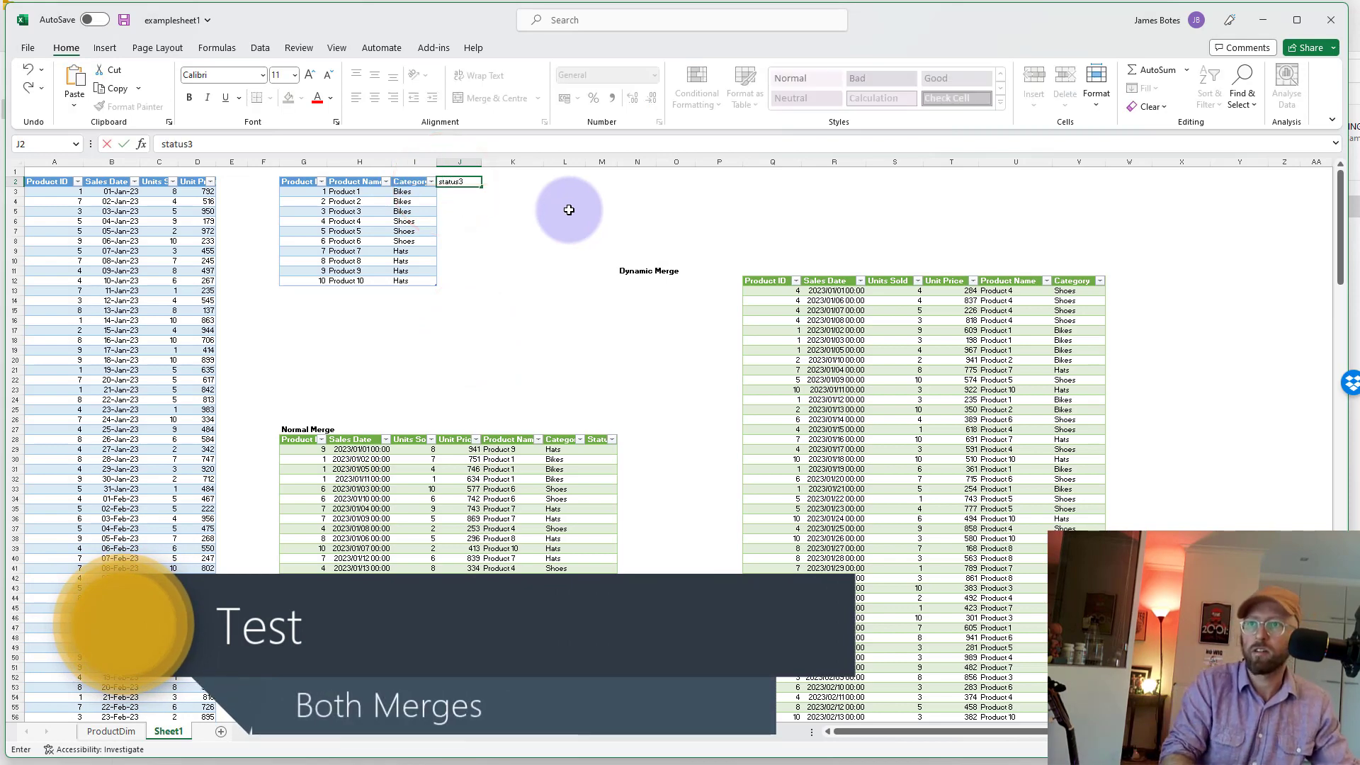
{"action": "key", "text": "Return"}
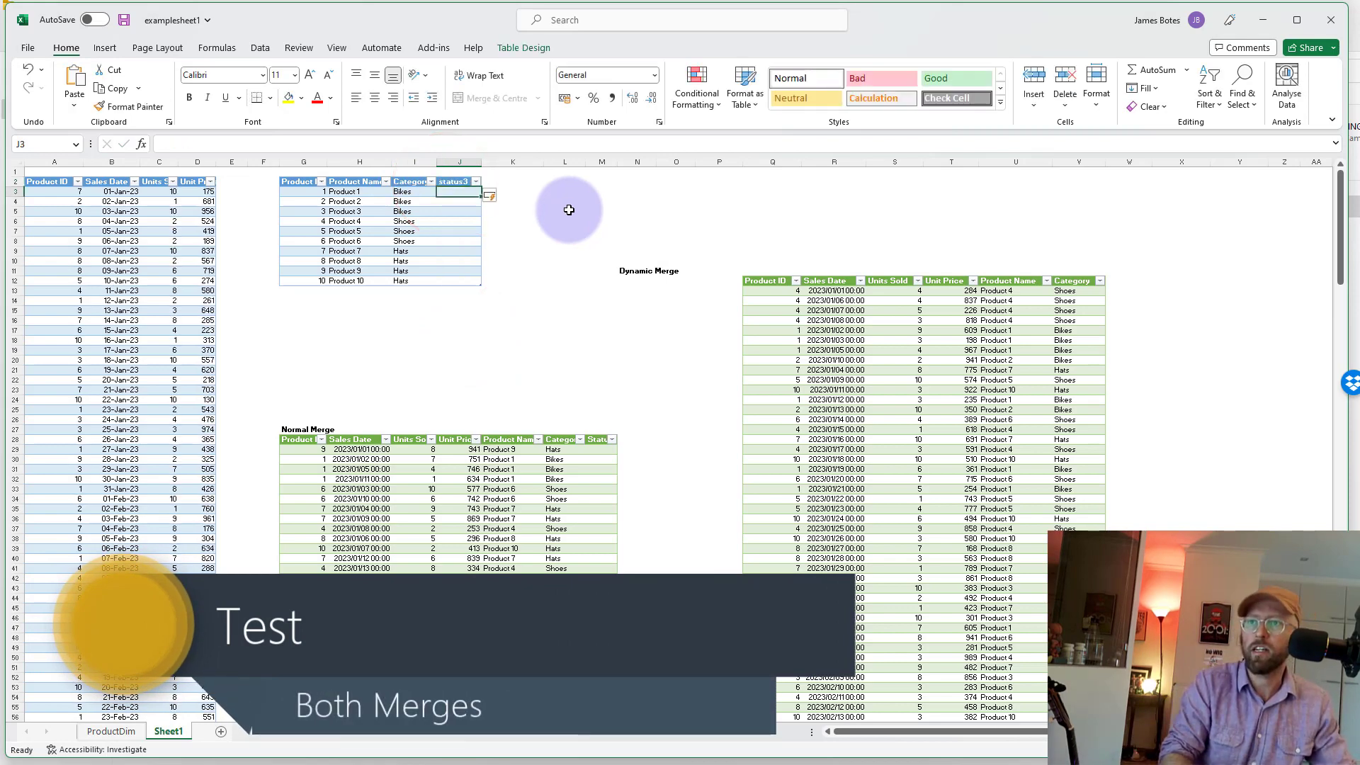
{"action": "type", "text": "vdf v dfv dfv v fdv dfv"}
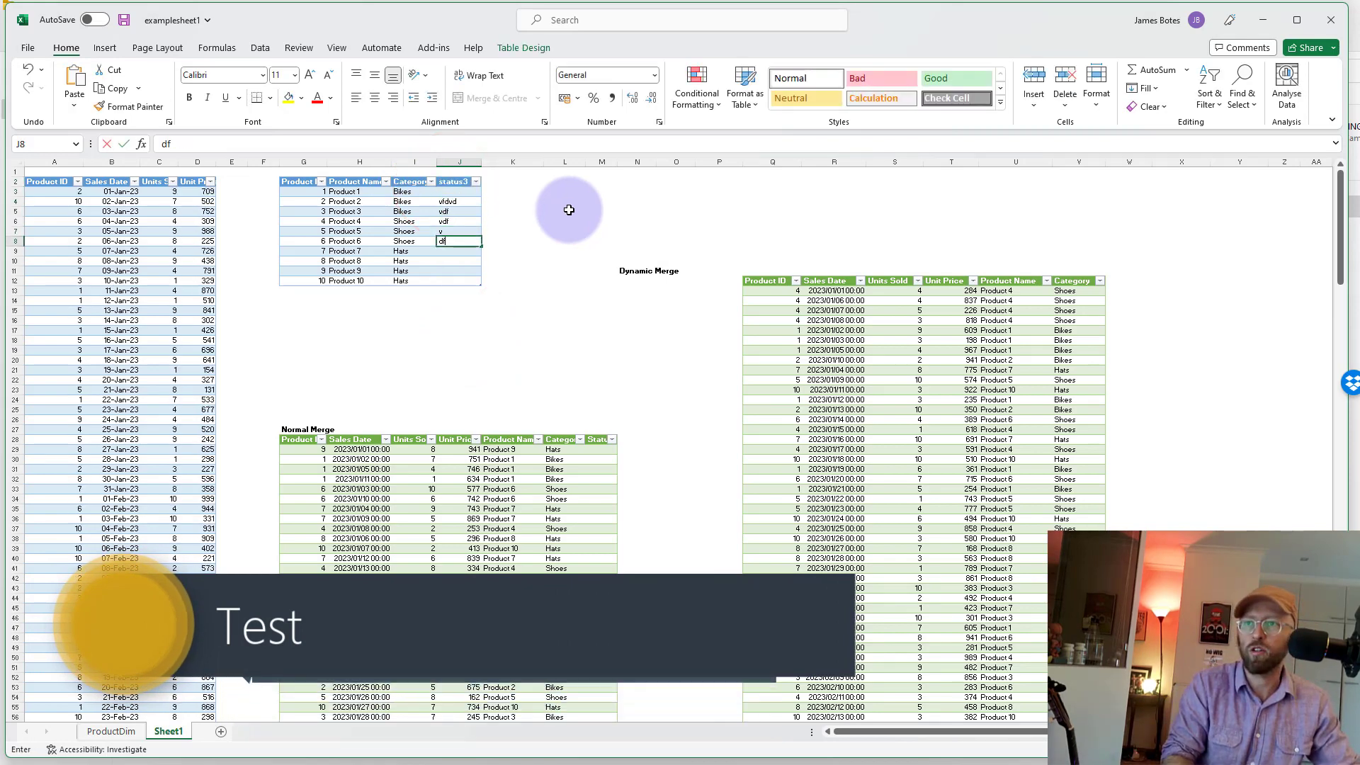
{"action": "left_click", "coordinate": [569, 210]}
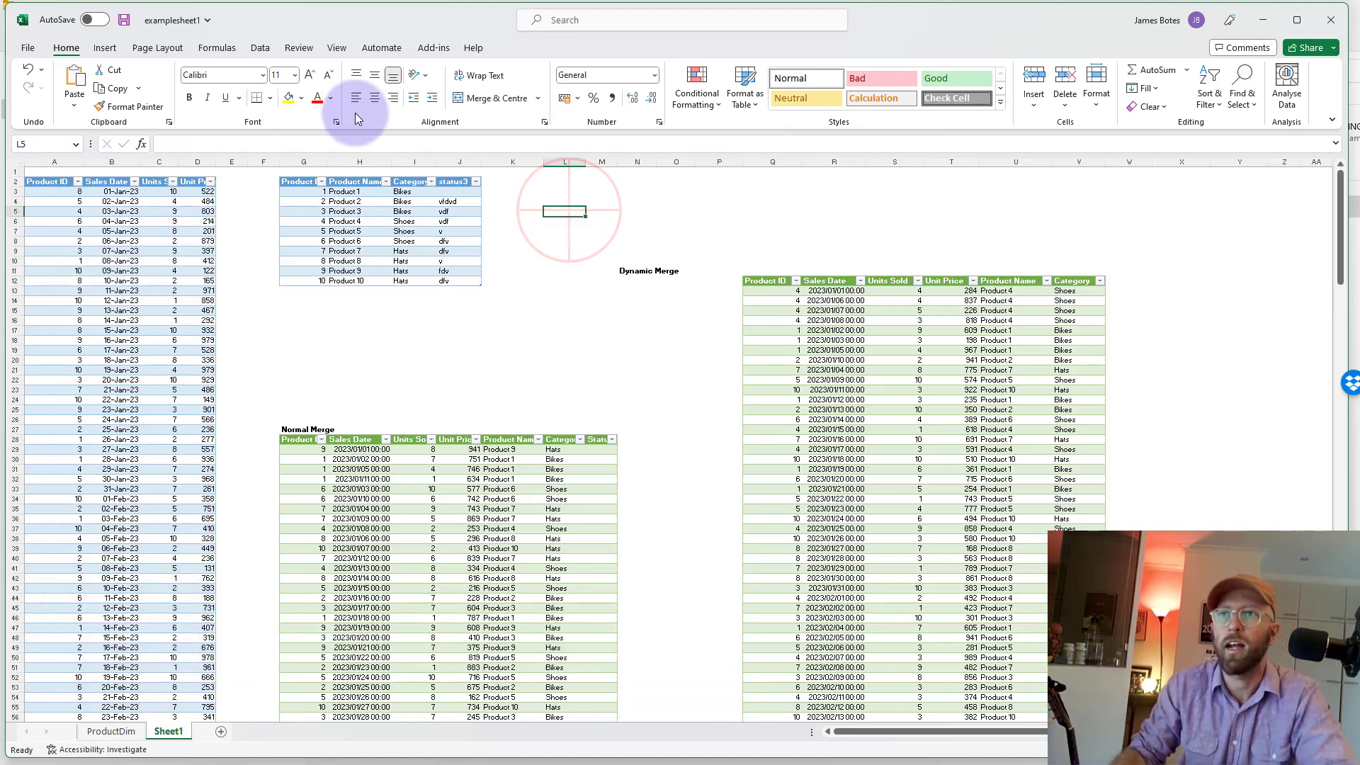
{"action": "left_click", "coordinate": [260, 48]}
- Refresh all queries and check the new status3 values in the Dynamic Merge table
{"action": "left_click", "coordinate": [273, 104]}
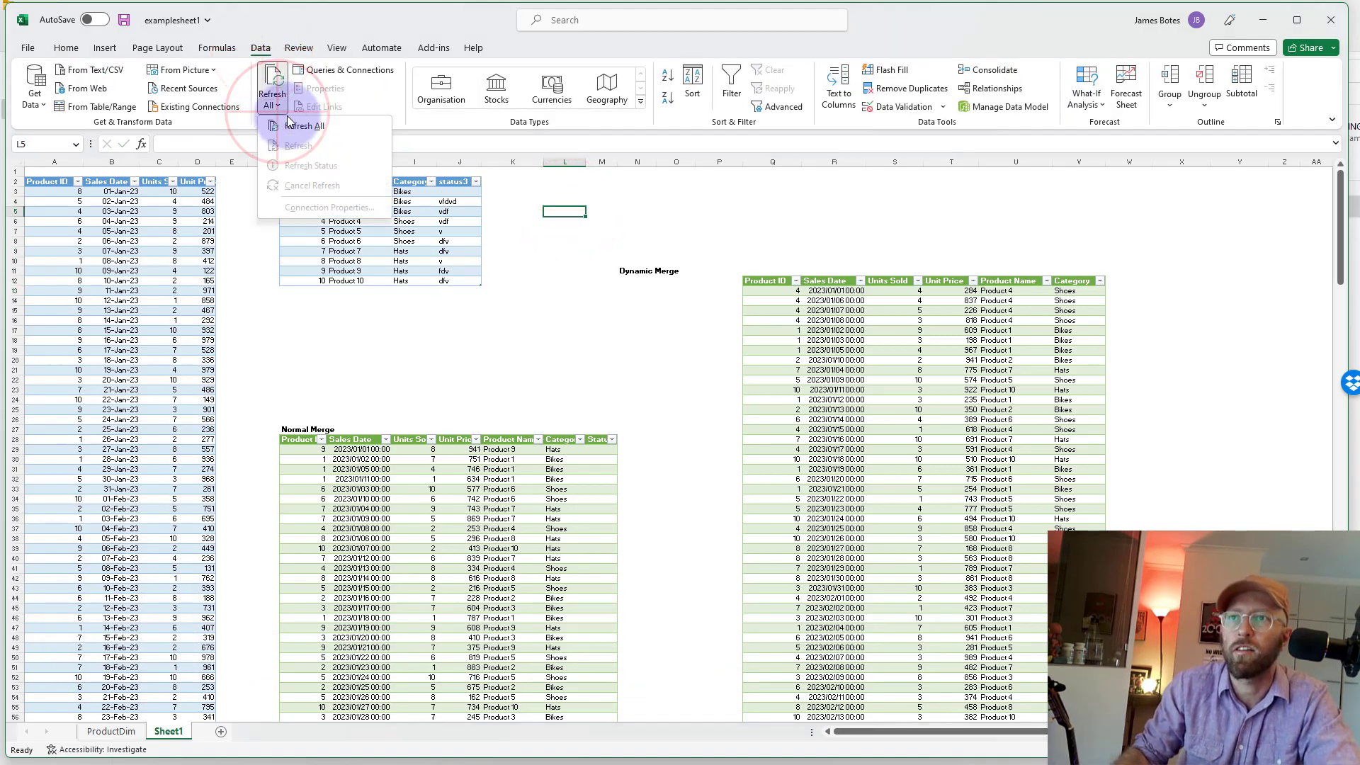
{"action": "left_click", "coordinate": [305, 128]}
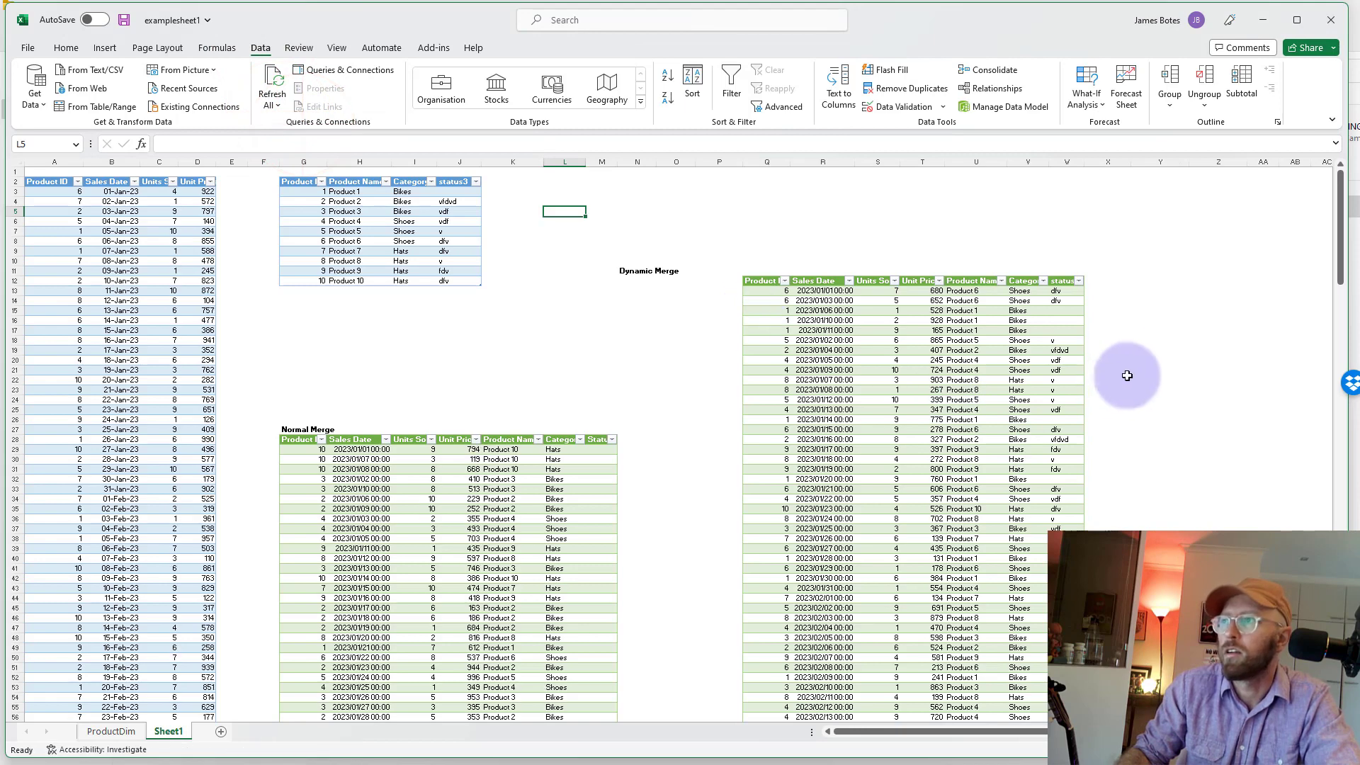
{"action": "left_click_drag", "start_coordinate": [1066, 289], "coordinate": [1025, 575]}
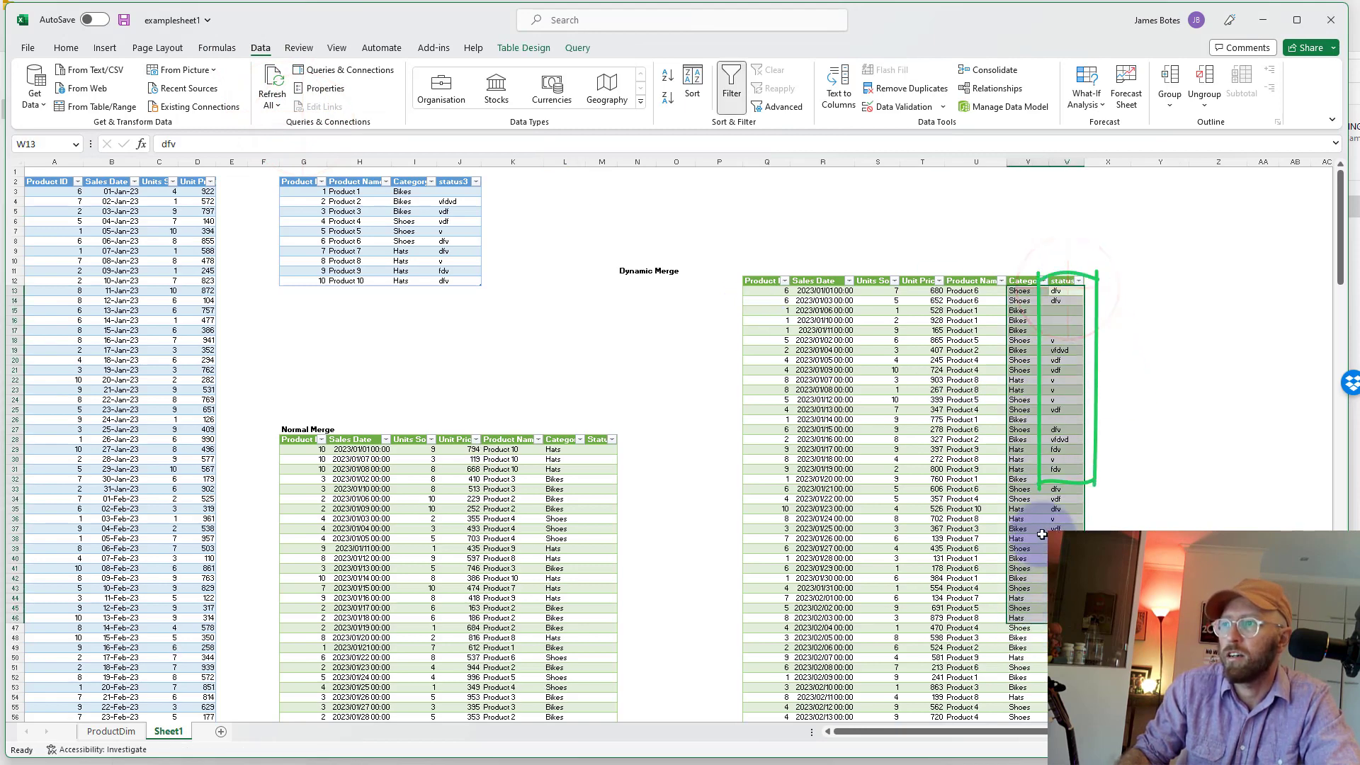
{"action": "left_click", "coordinate": [485, 319]}
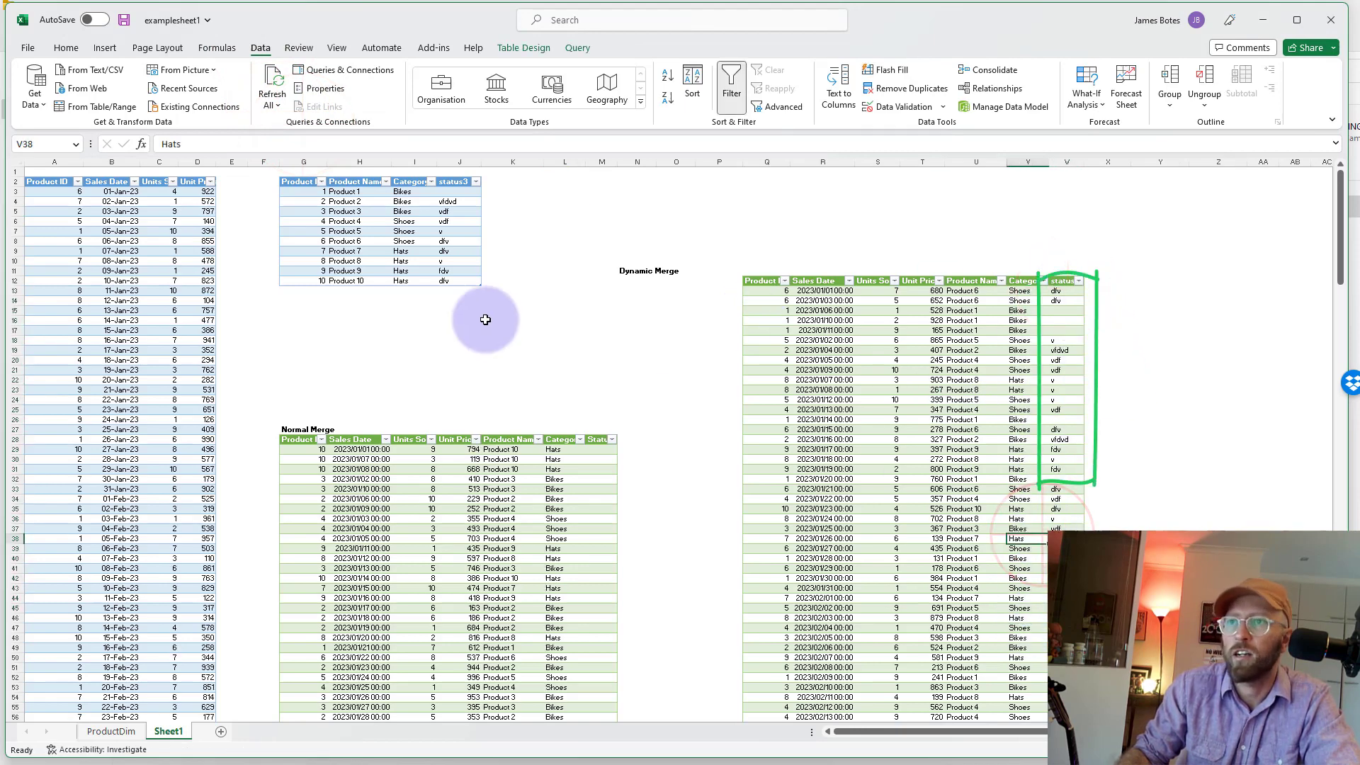
{"action": "left_click", "coordinate": [413, 181]}
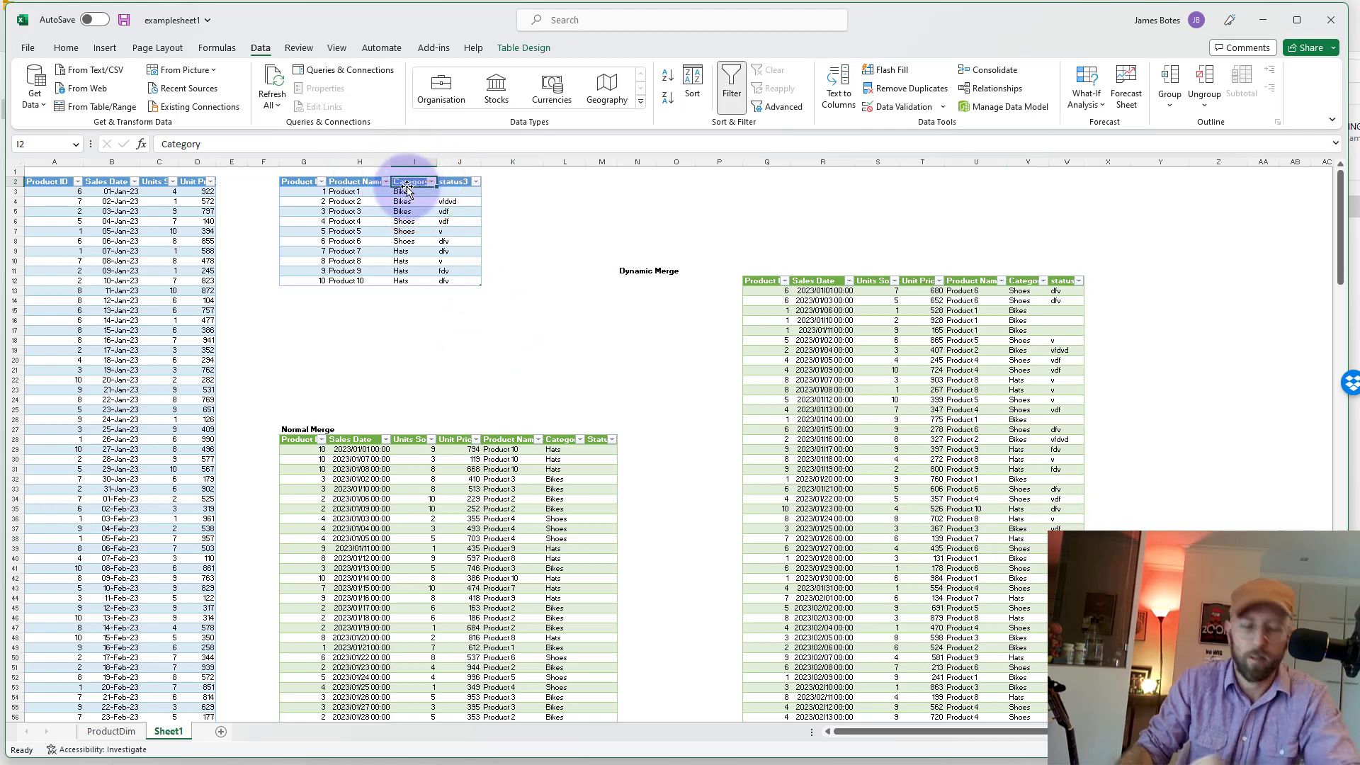
- Autofit column I and rename the product table's Category header to 'Category zzz'
{"action": "double_click", "coordinate": [437, 163]}
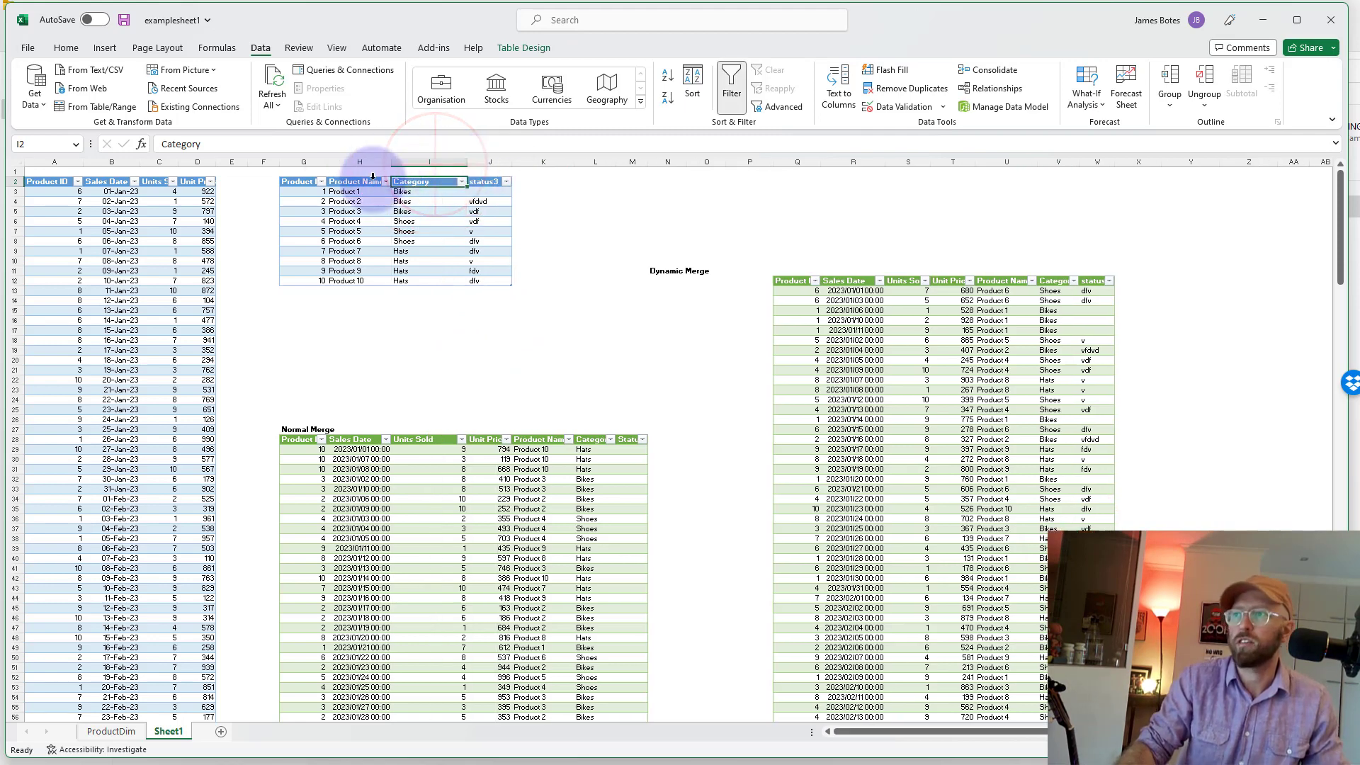
{"action": "left_click", "coordinate": [251, 144]}
{"action": "type", "text": "zz"}
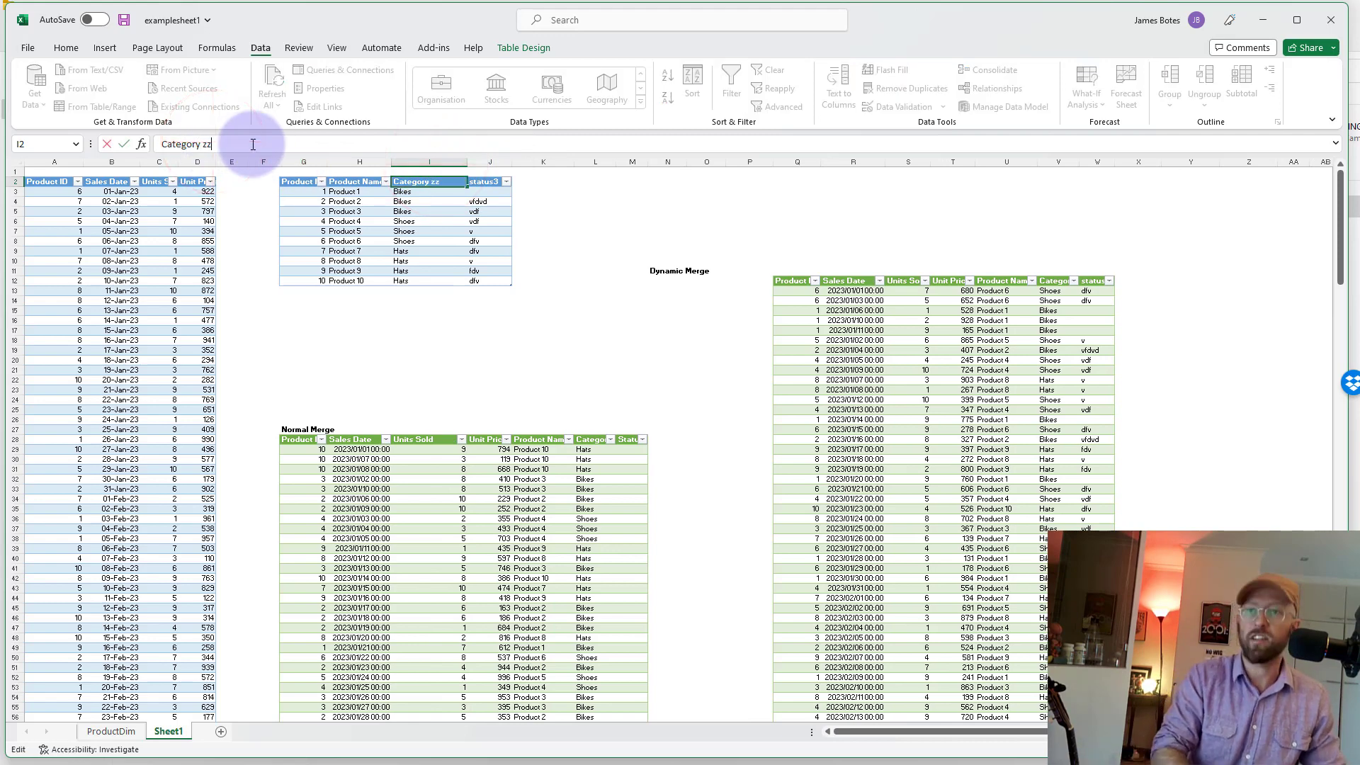
{"action": "type", "text": "z"}
{"action": "key", "text": "Return"}
{"action": "left_click", "coordinate": [397, 310]}
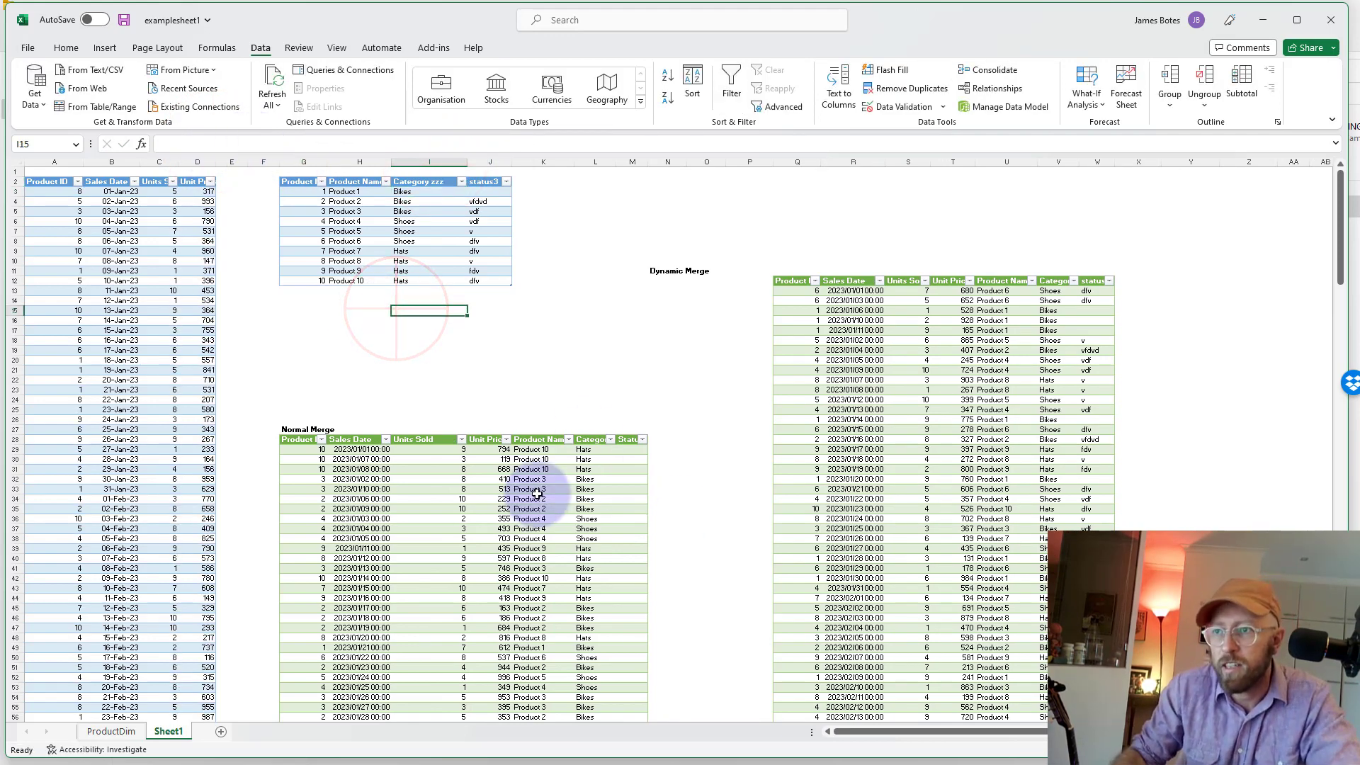
{"action": "left_click", "coordinate": [491, 253]}
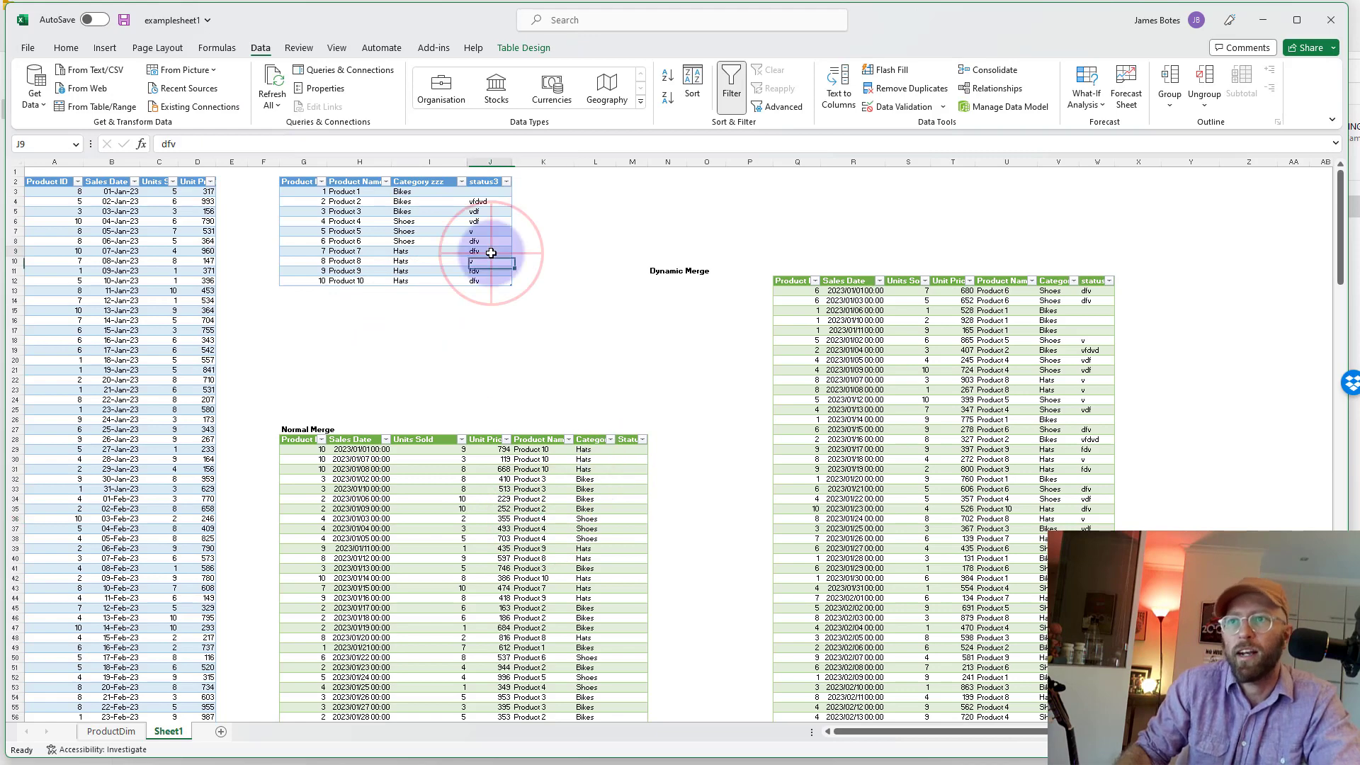
- Refresh all queries and widen the resulting Category zzz column in Dynamic Merge
{"action": "left_click", "coordinate": [273, 105]}
{"action": "left_click", "coordinate": [297, 127]}
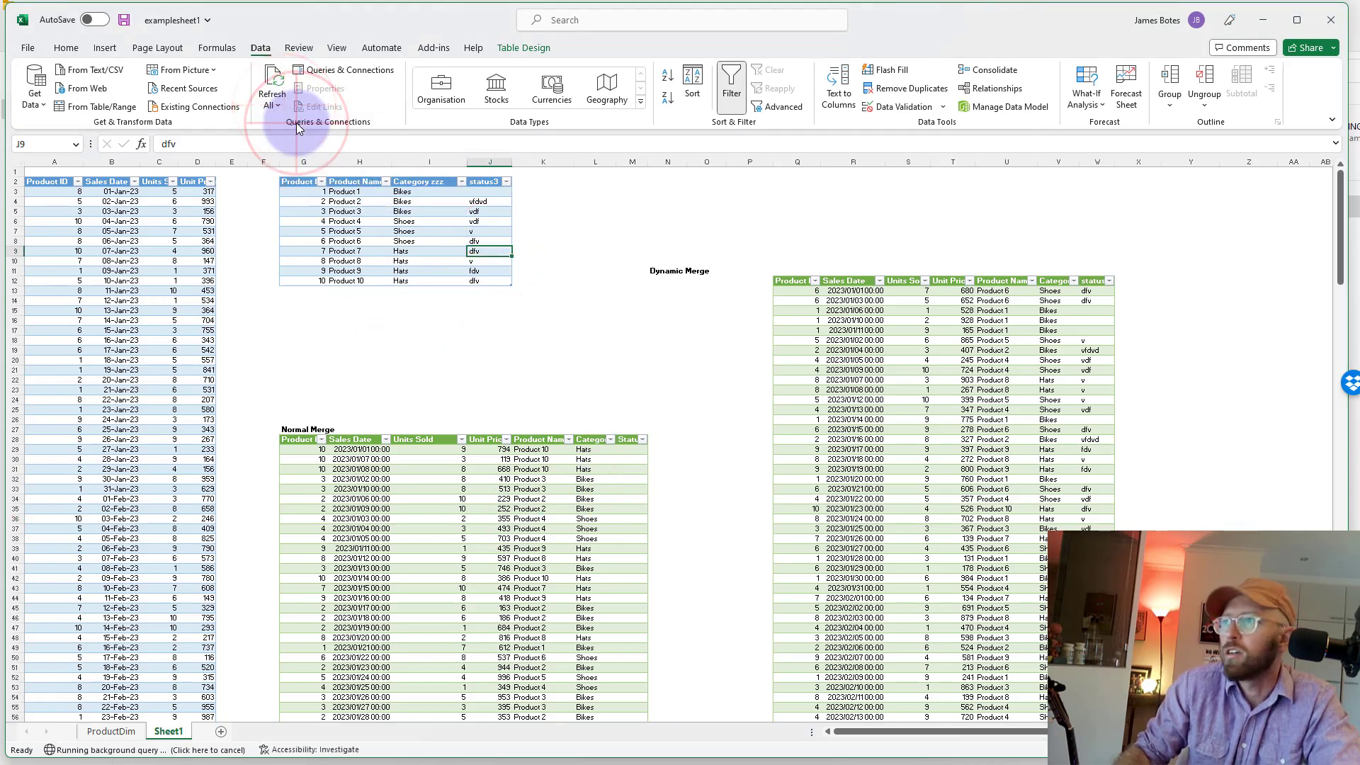
{"action": "left_click", "coordinate": [1020, 279]}
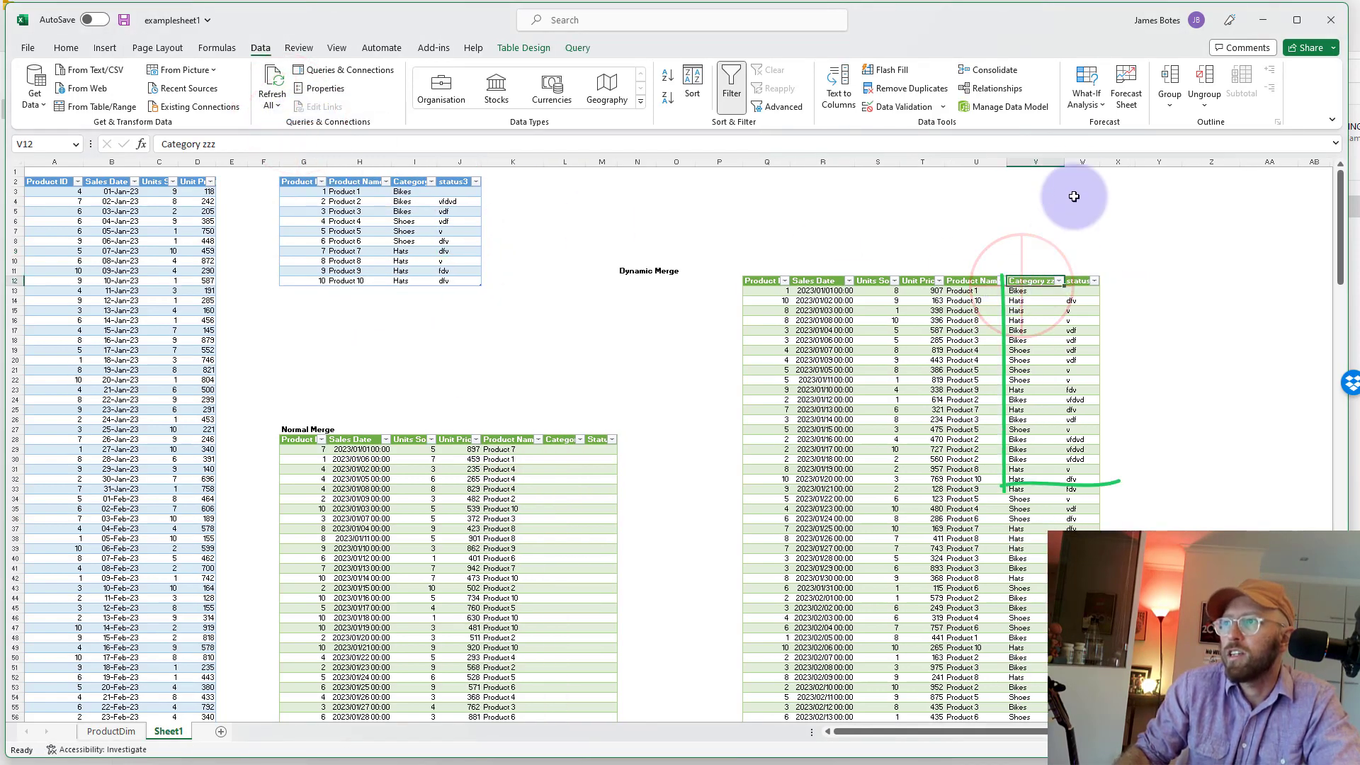
{"action": "left_click_drag", "start_coordinate": [1066, 165], "coordinate": [1123, 165]}
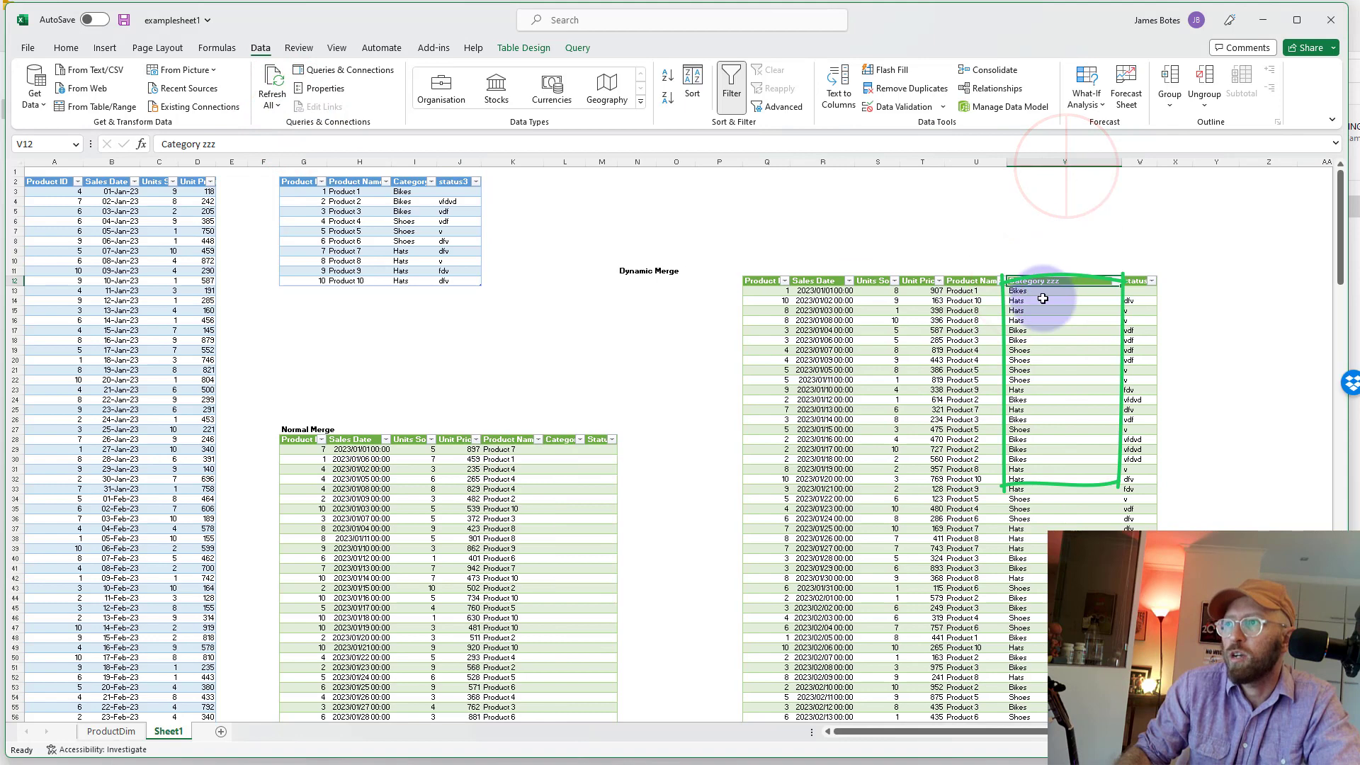
{"action": "left_click", "coordinate": [538, 489]}
{"action": "left_click", "coordinate": [549, 524]}
{"action": "left_click", "coordinate": [512, 359]}
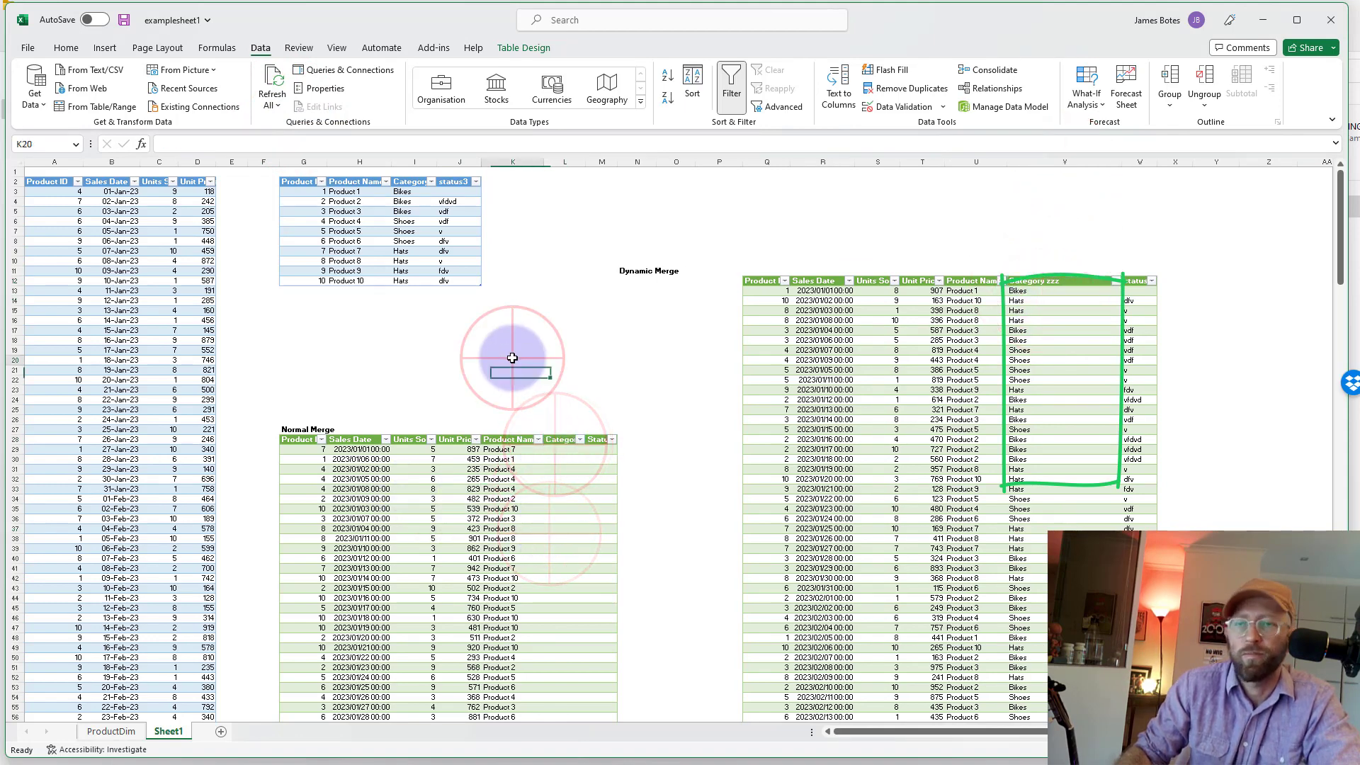